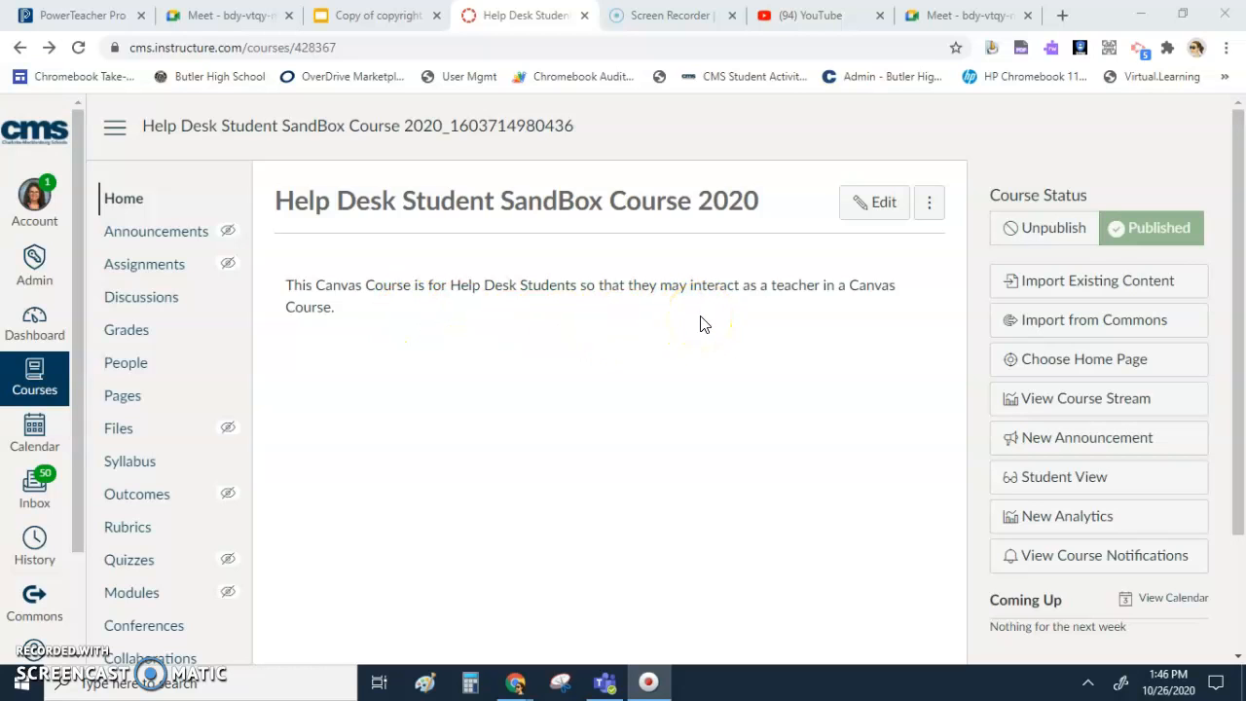
- Open the sandbox course's Modules page and look through the listed modules
scroll(702, 329, "down", 1)
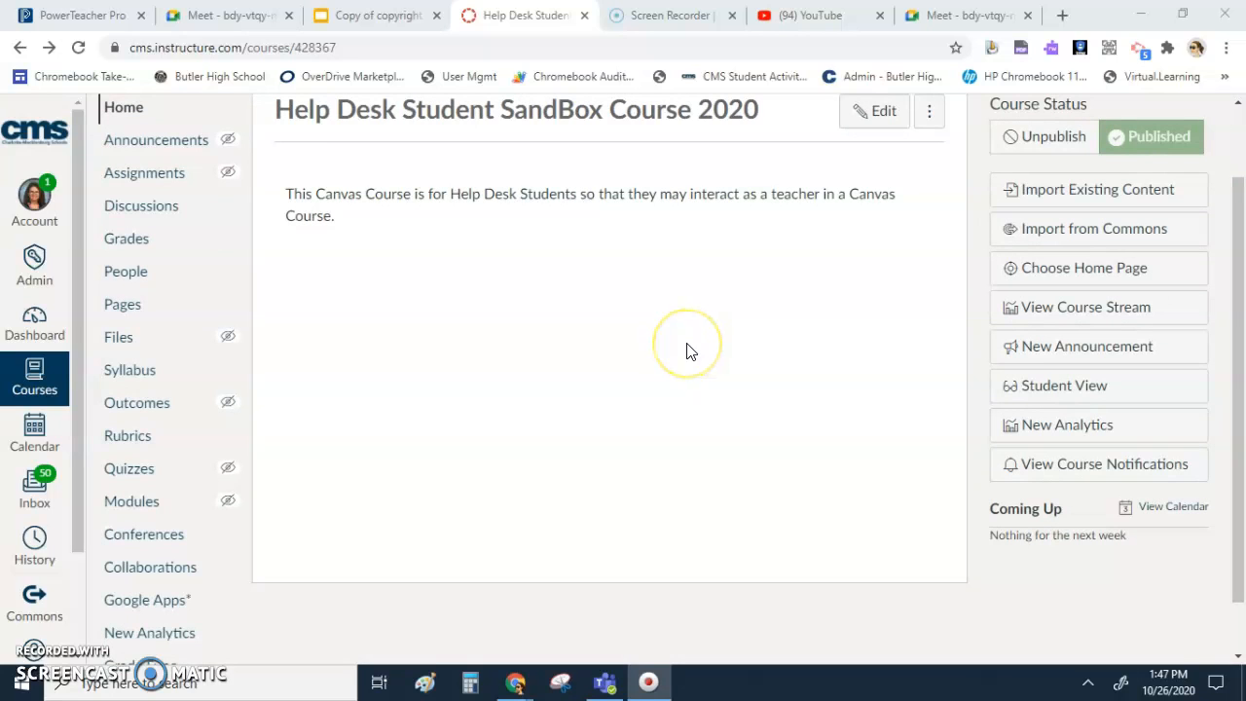
scroll(331, 206, "up", 2)
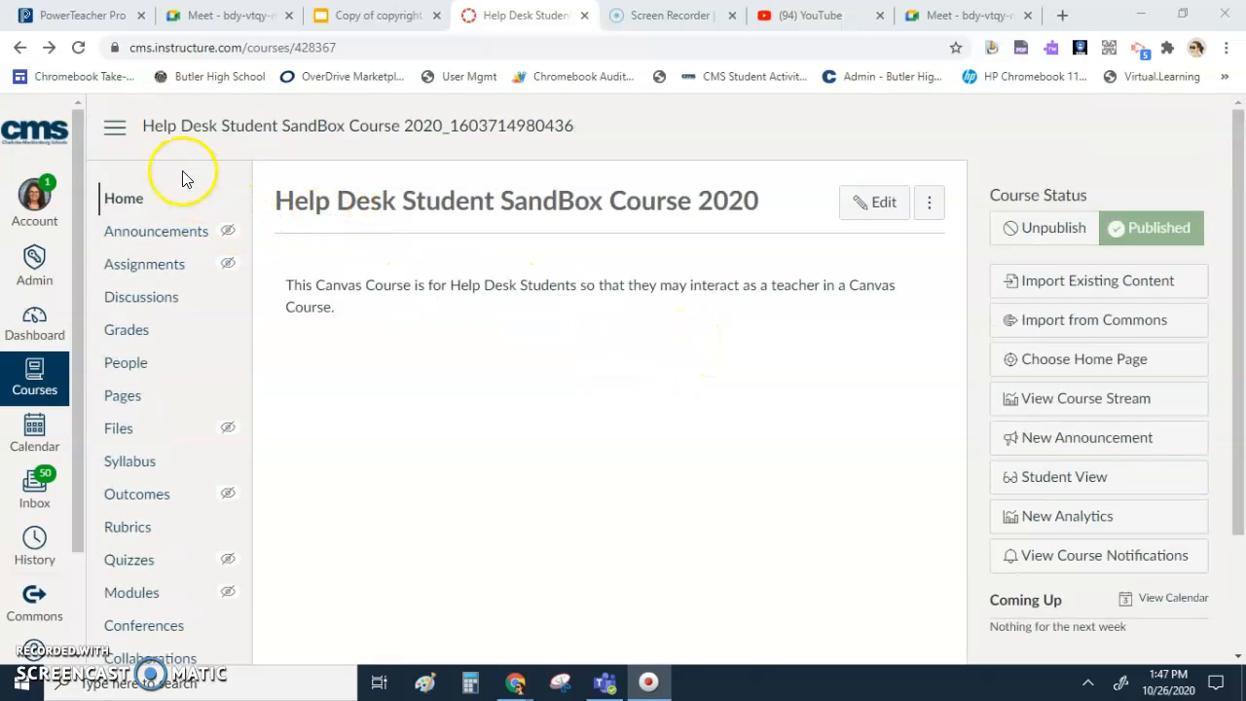
scroll(160, 583, "down", 3)
scroll(200, 500, "up", 3)
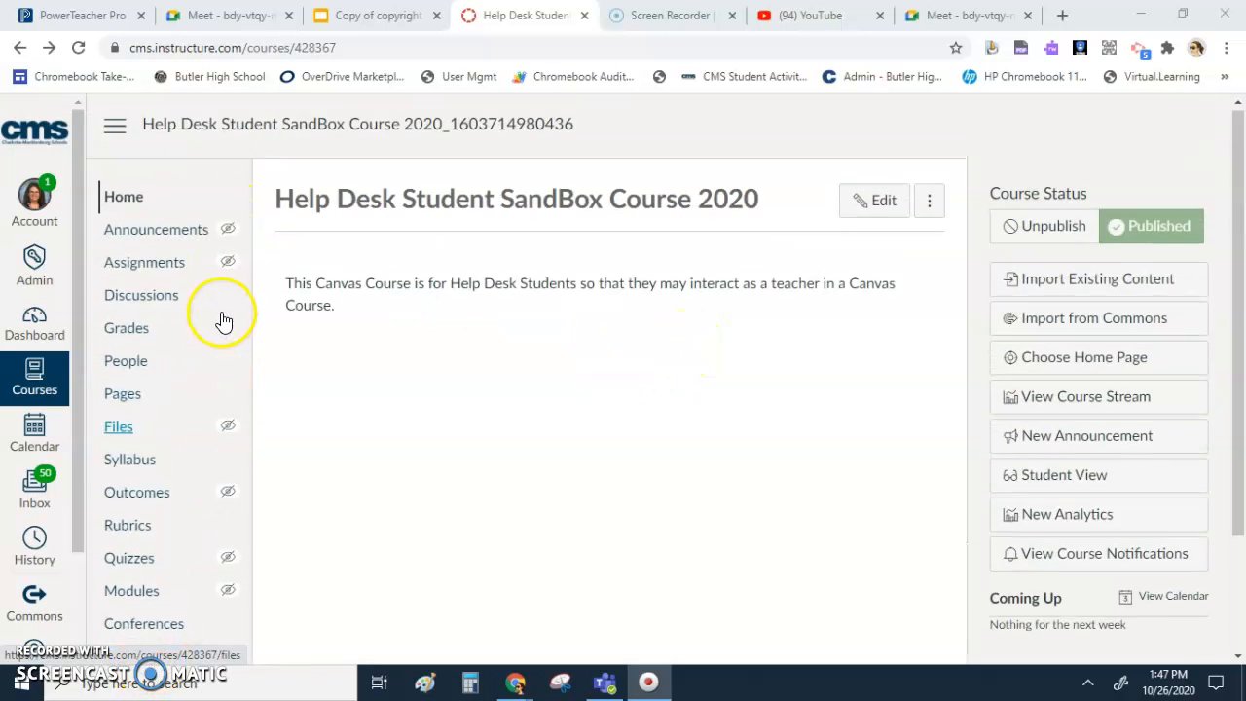
scroll(222, 318, "down", 2)
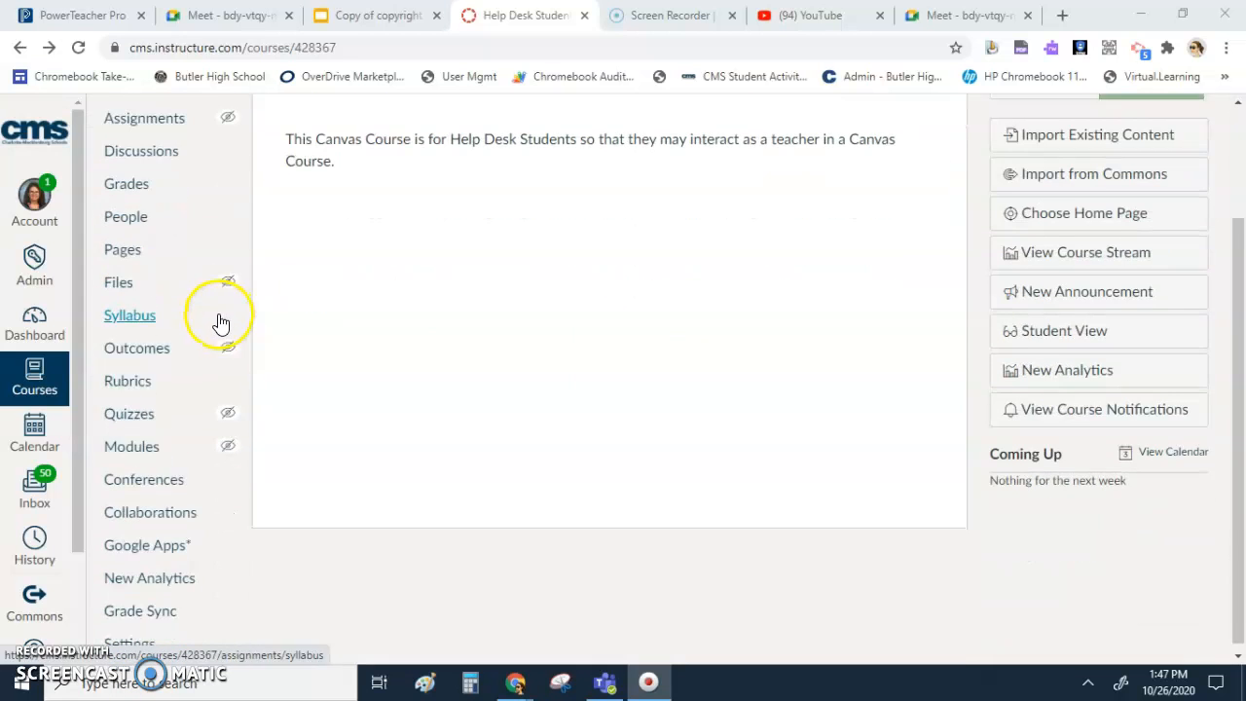
left_click(137, 442)
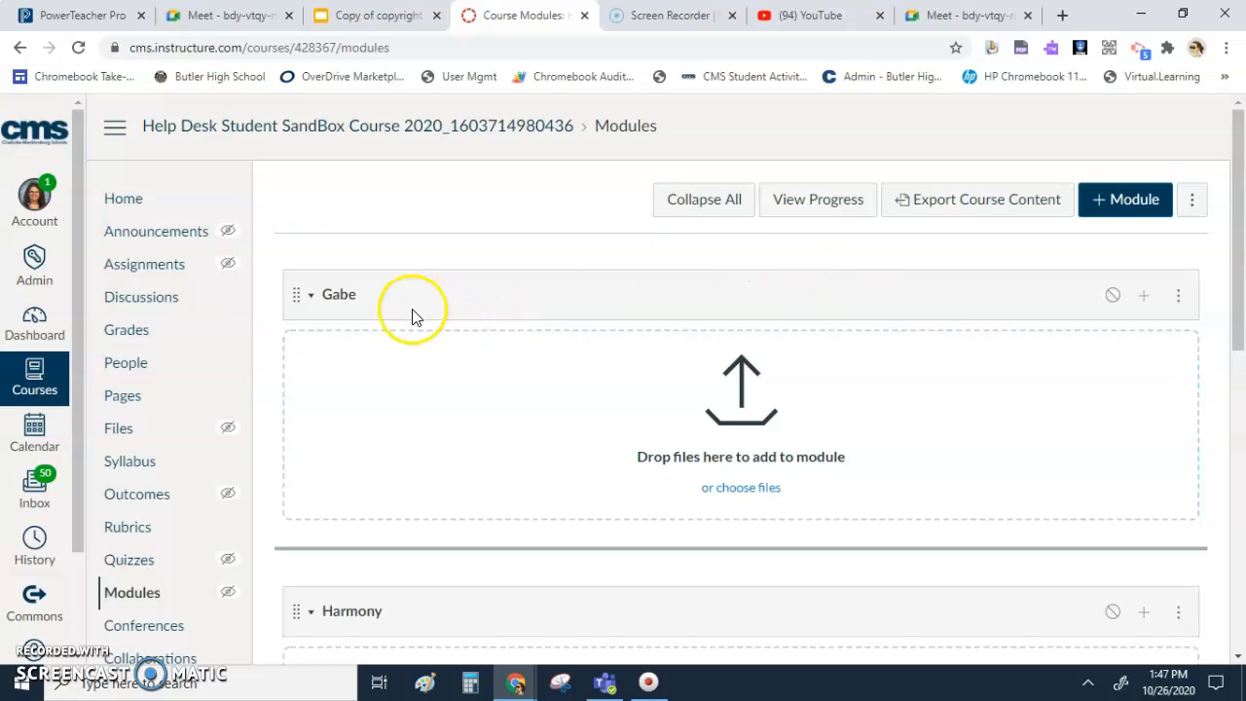
scroll(410, 318, "down", 4)
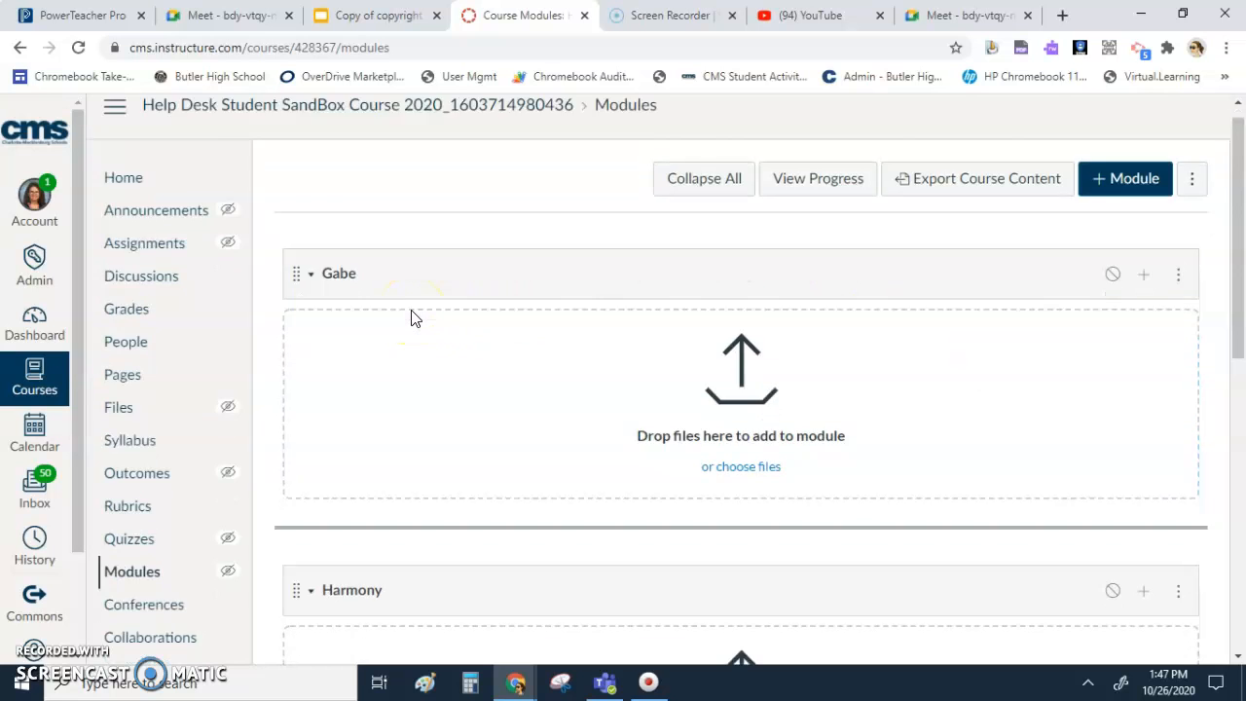
scroll(370, 500, "down", 2)
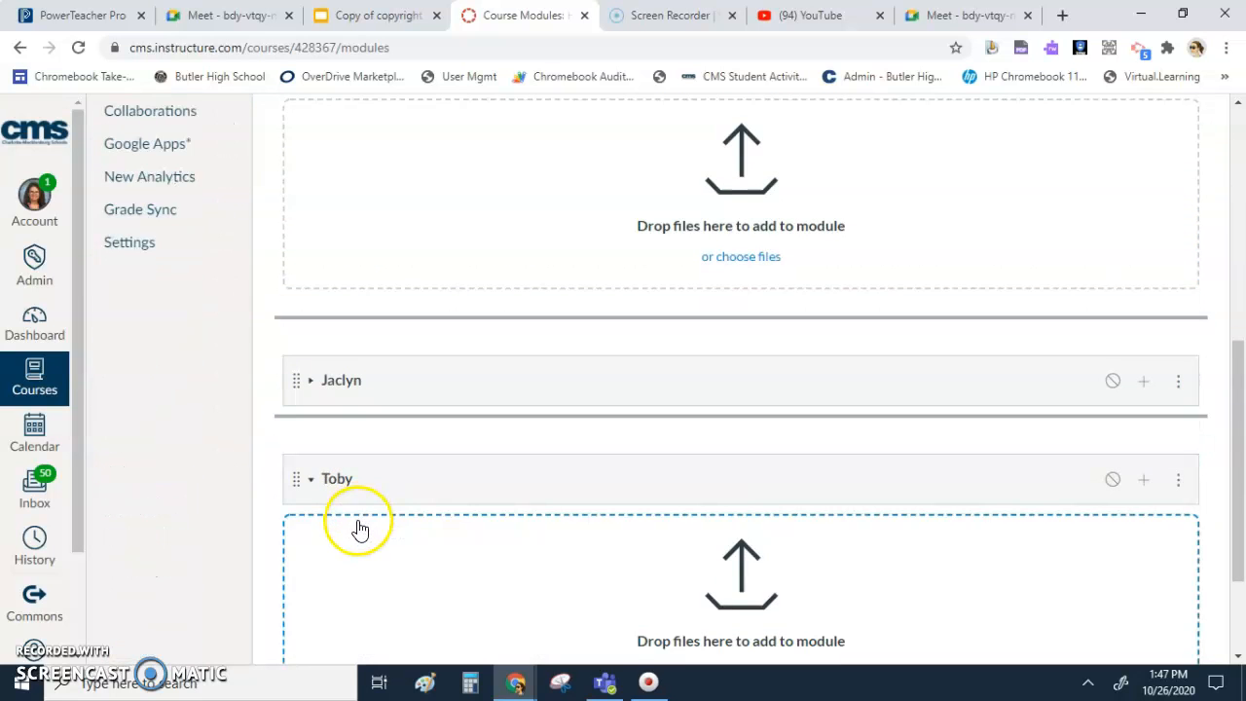
scroll(358, 525, "up", 4)
scroll(367, 487, "up", 2)
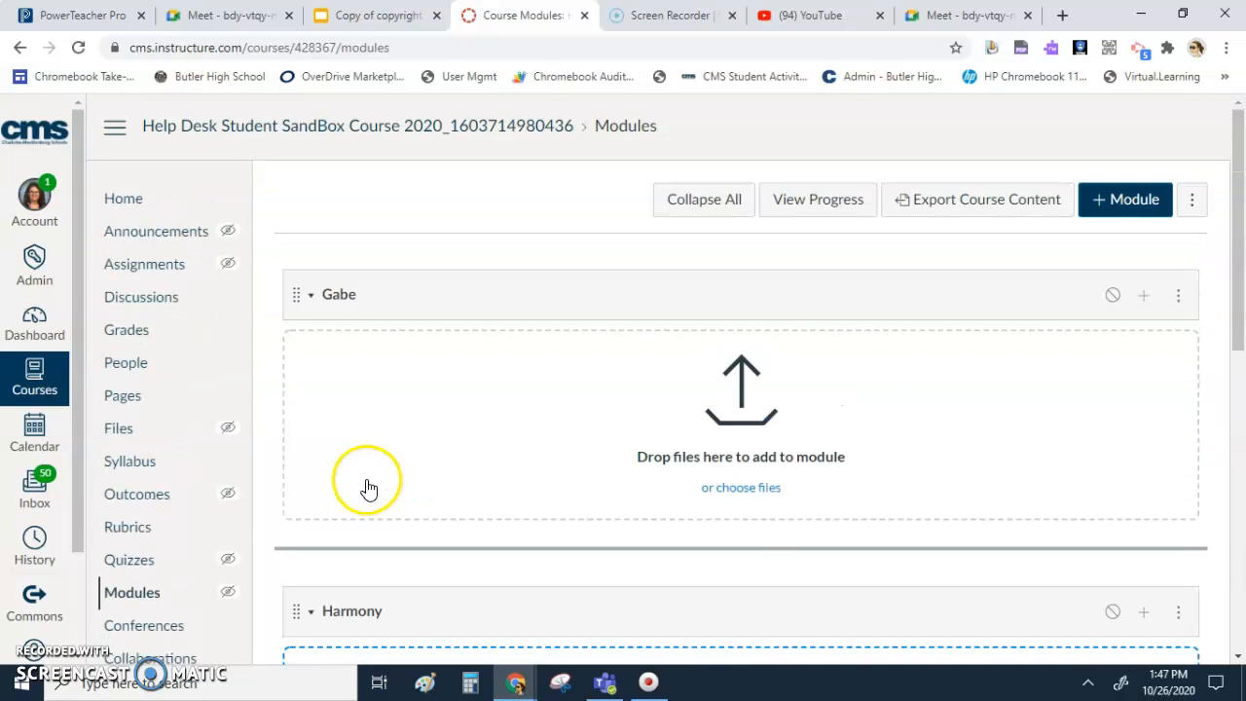
left_click(420, 461)
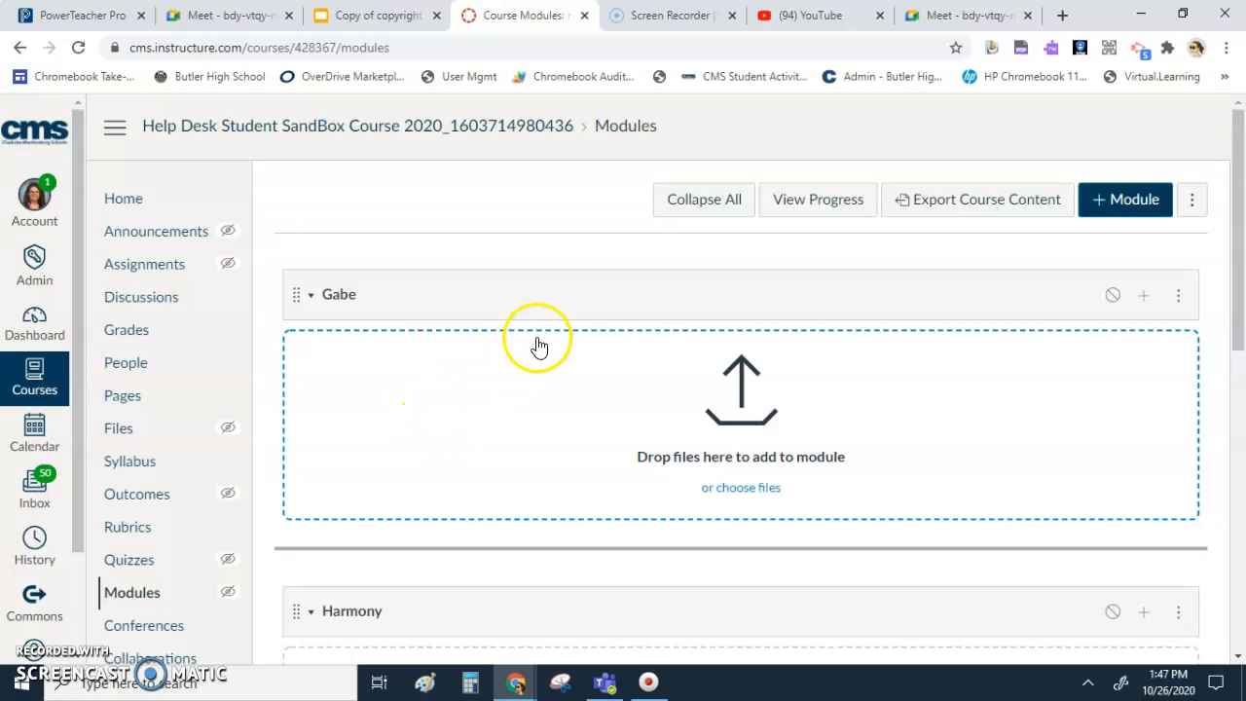
- Create a new quiz in the course and name it "Copyright Quiz" followed by the teacher's surname
left_click(132, 561)
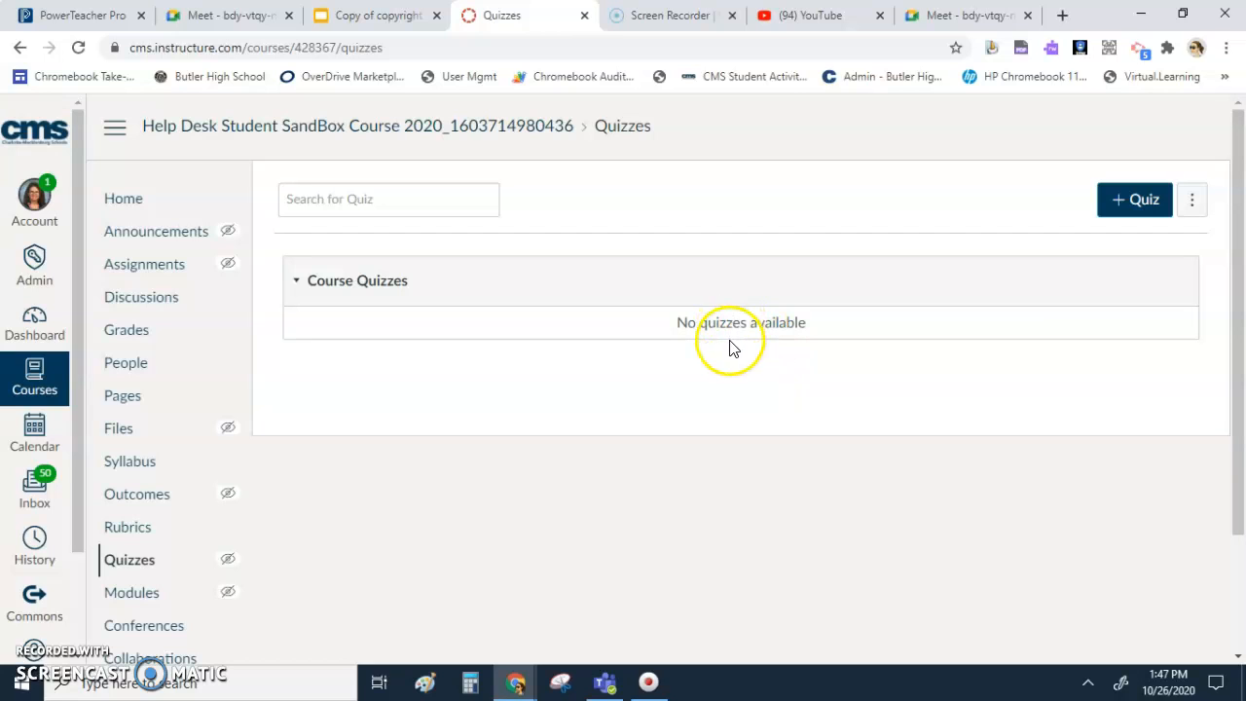
left_click(1120, 214)
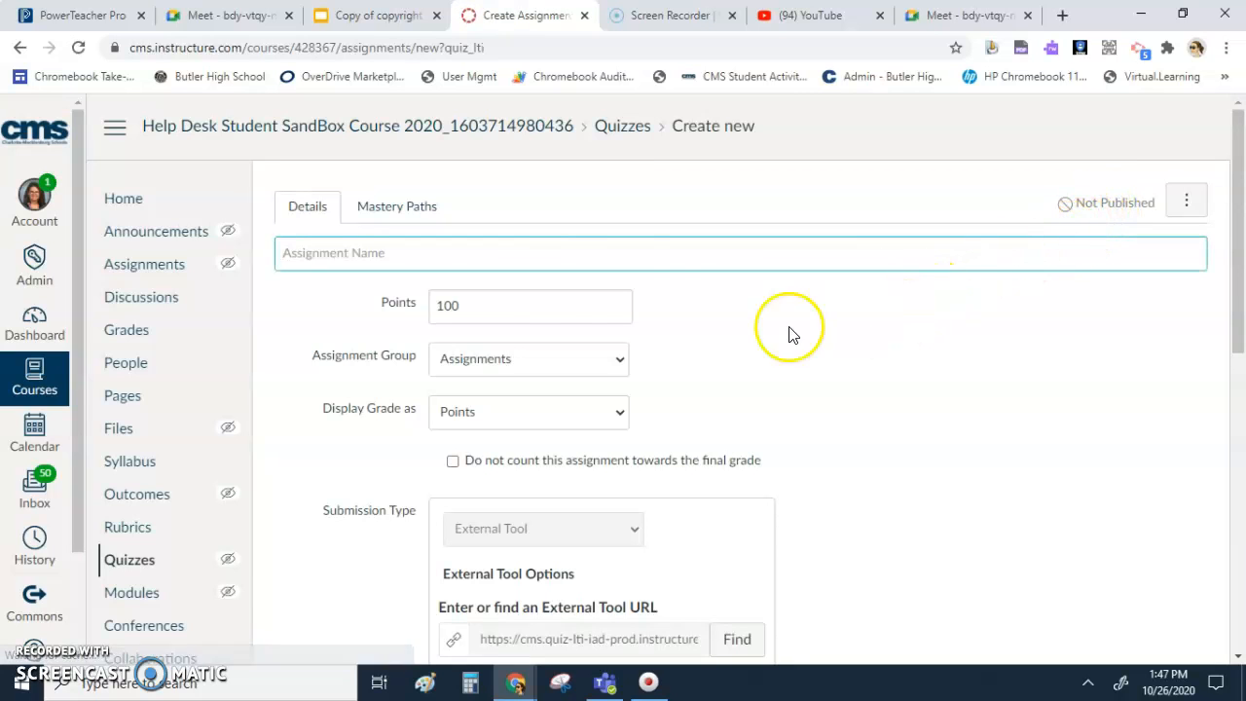
left_click(464, 250)
type("Copyright Quiz Ferron")
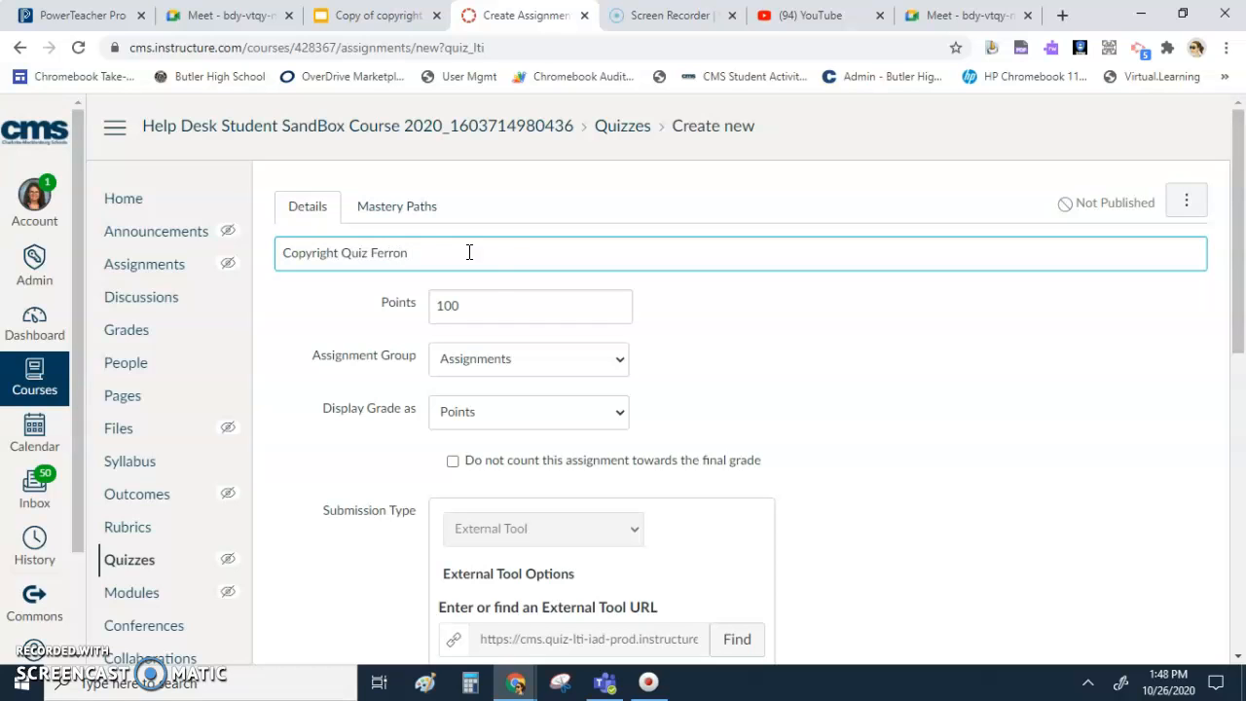
left_click(487, 310)
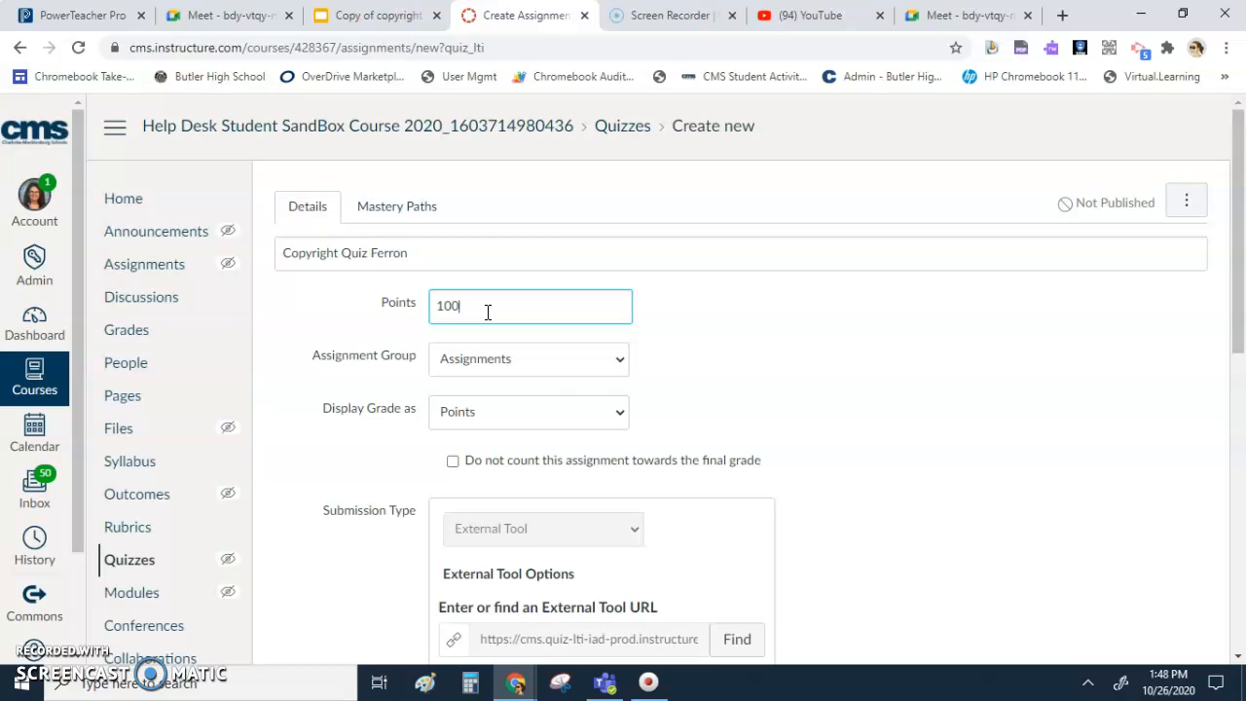
left_click(756, 357)
- Set the quiz's due date to Oct 30 11:59pm
scroll(682, 321, "down", 2)
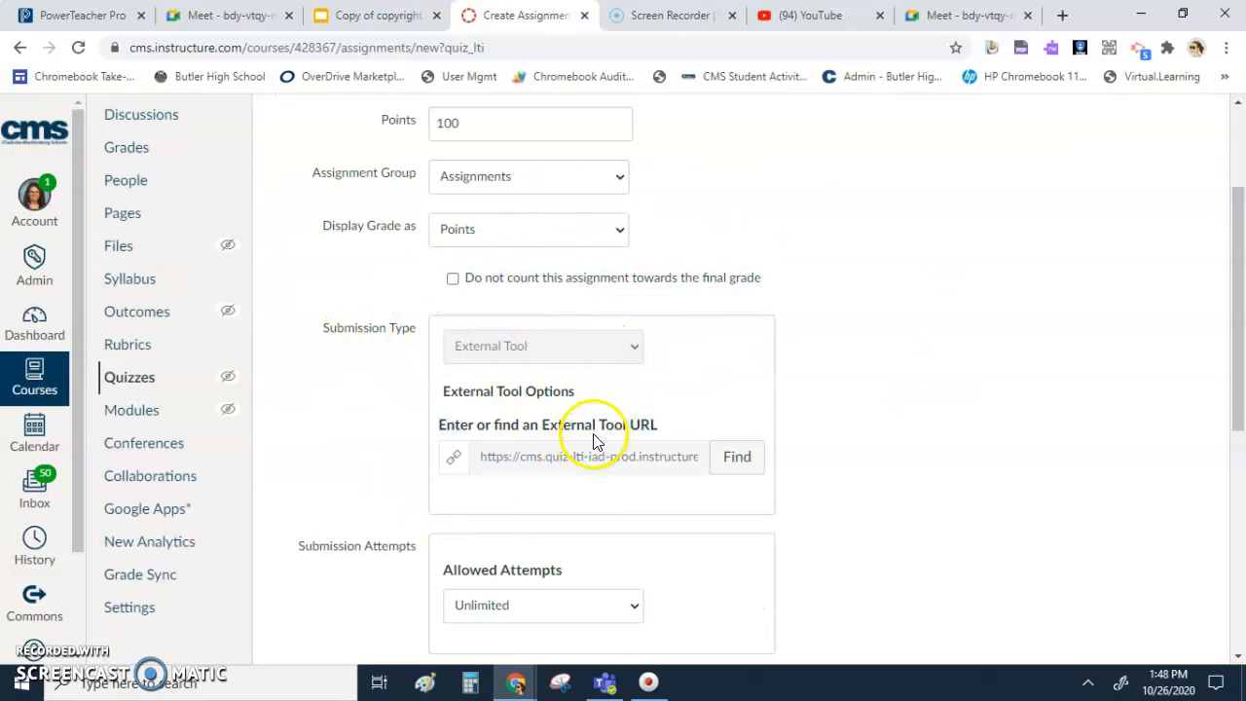
scroll(599, 438, "down", 5)
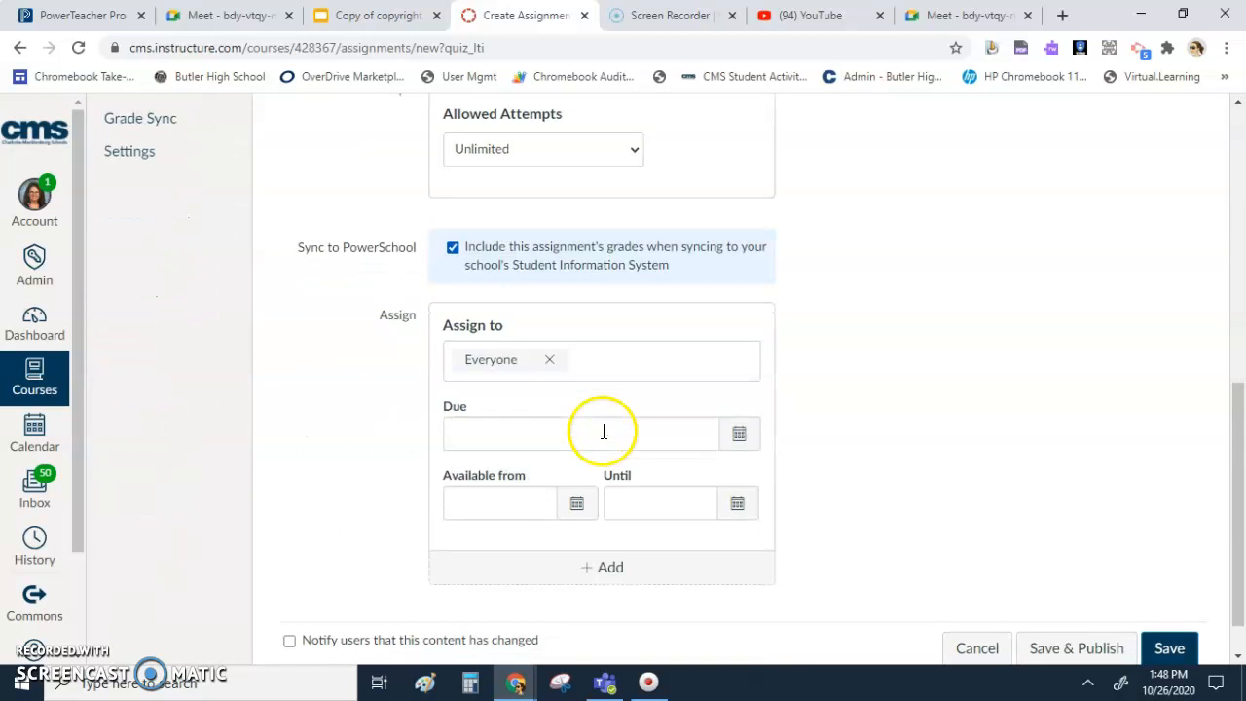
left_click(602, 438)
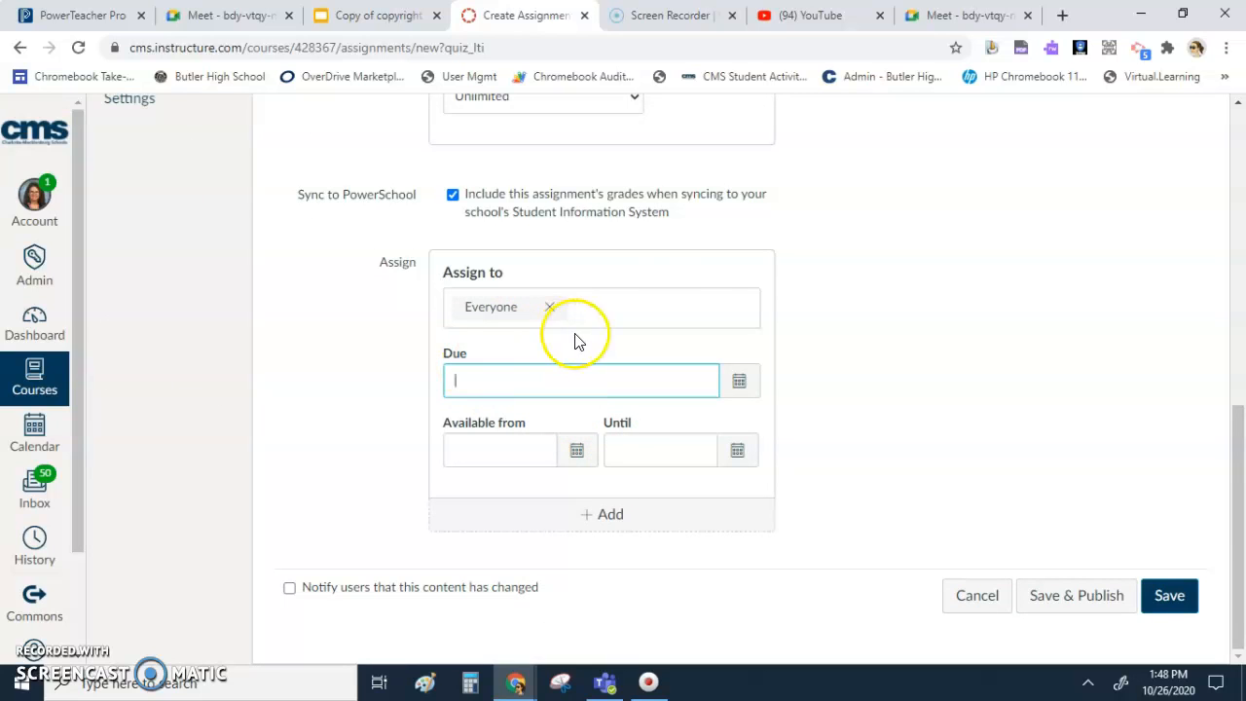
left_click(738, 383)
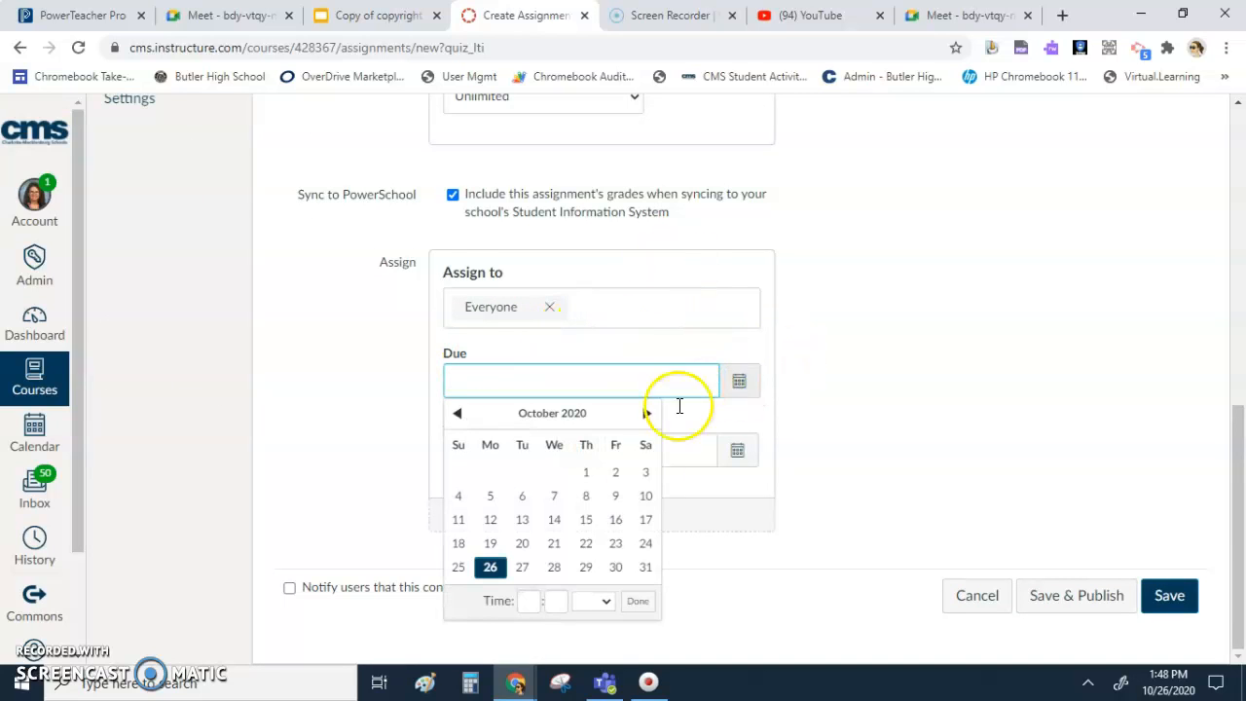
left_click(617, 568)
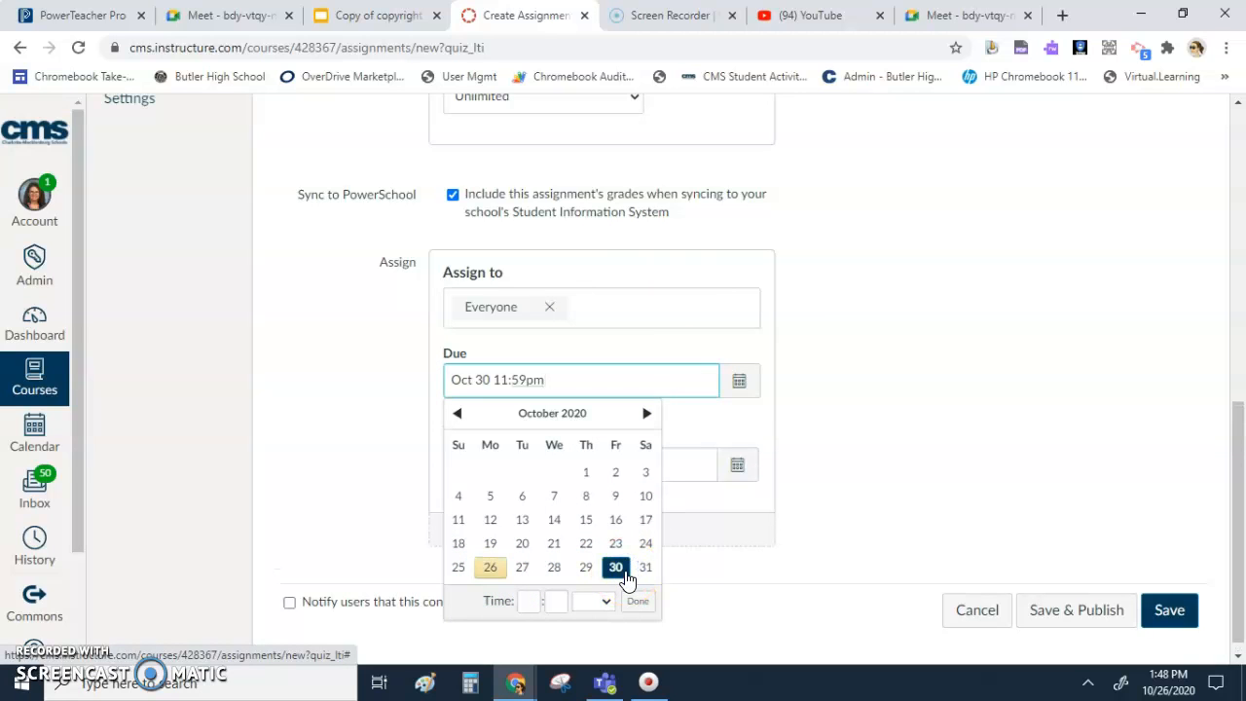
left_click(824, 407)
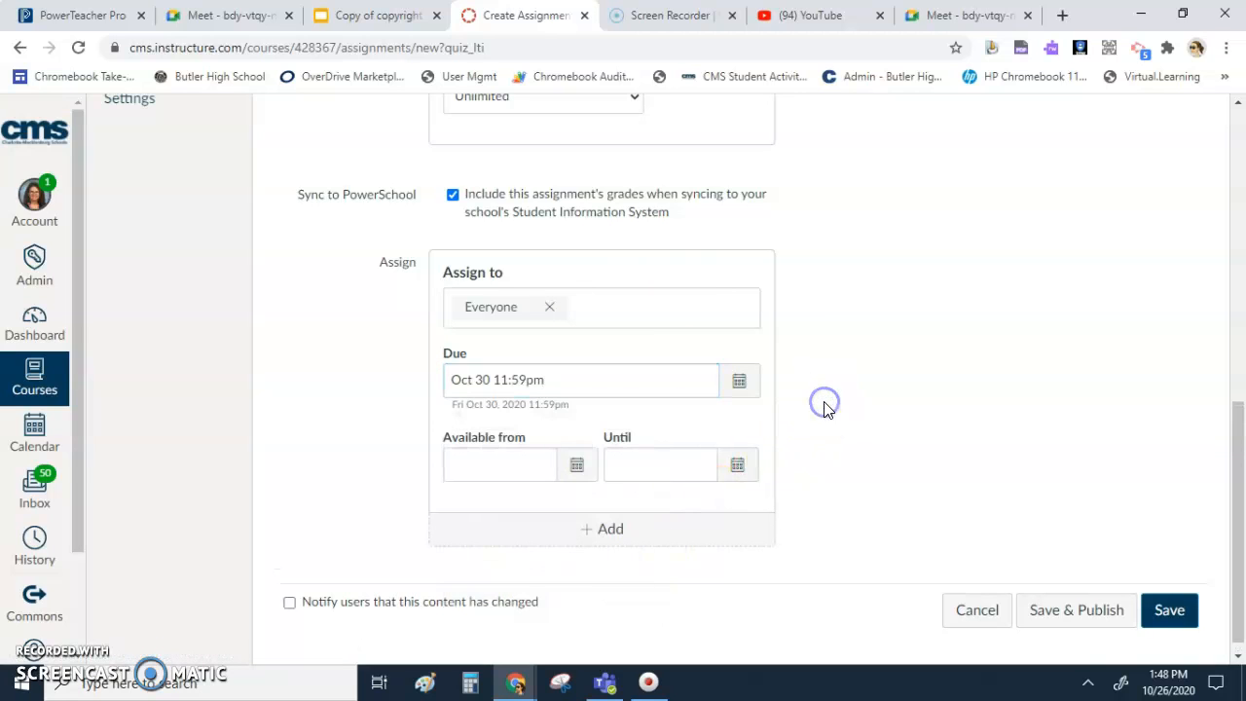
- Make the quiz available until Oct 30 11:59pm and save it without publishing
left_click(637, 459)
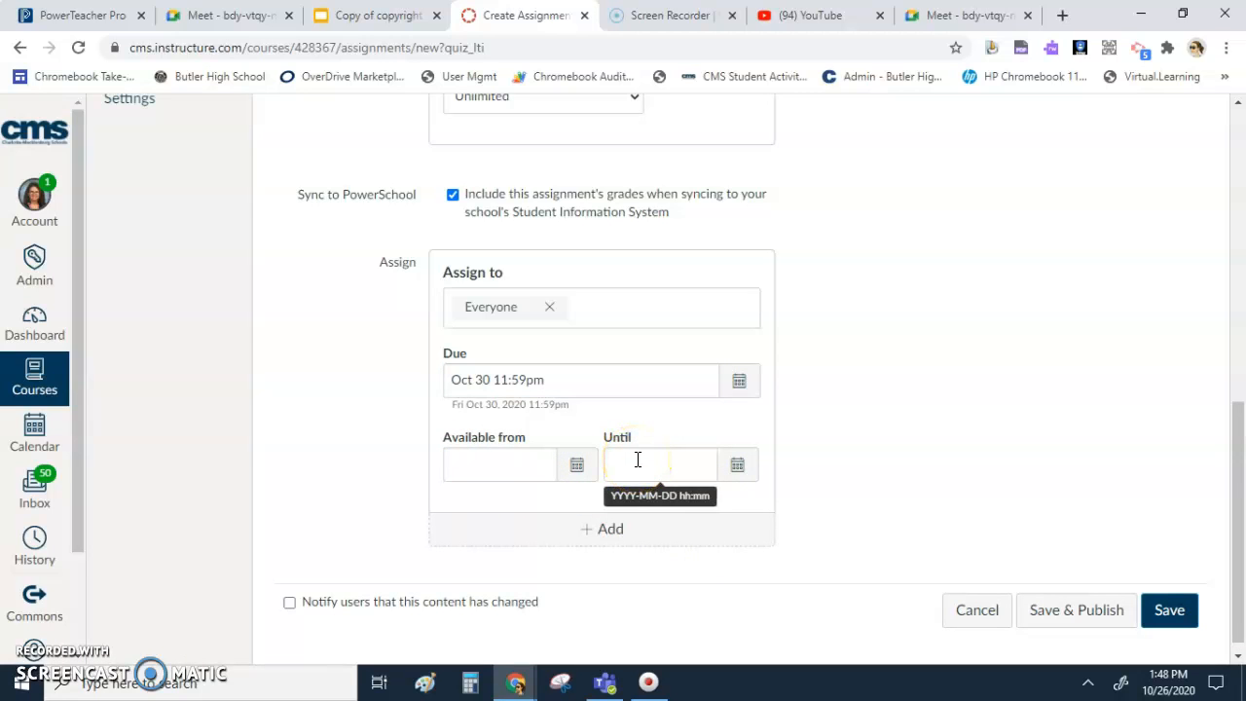
left_click(500, 469)
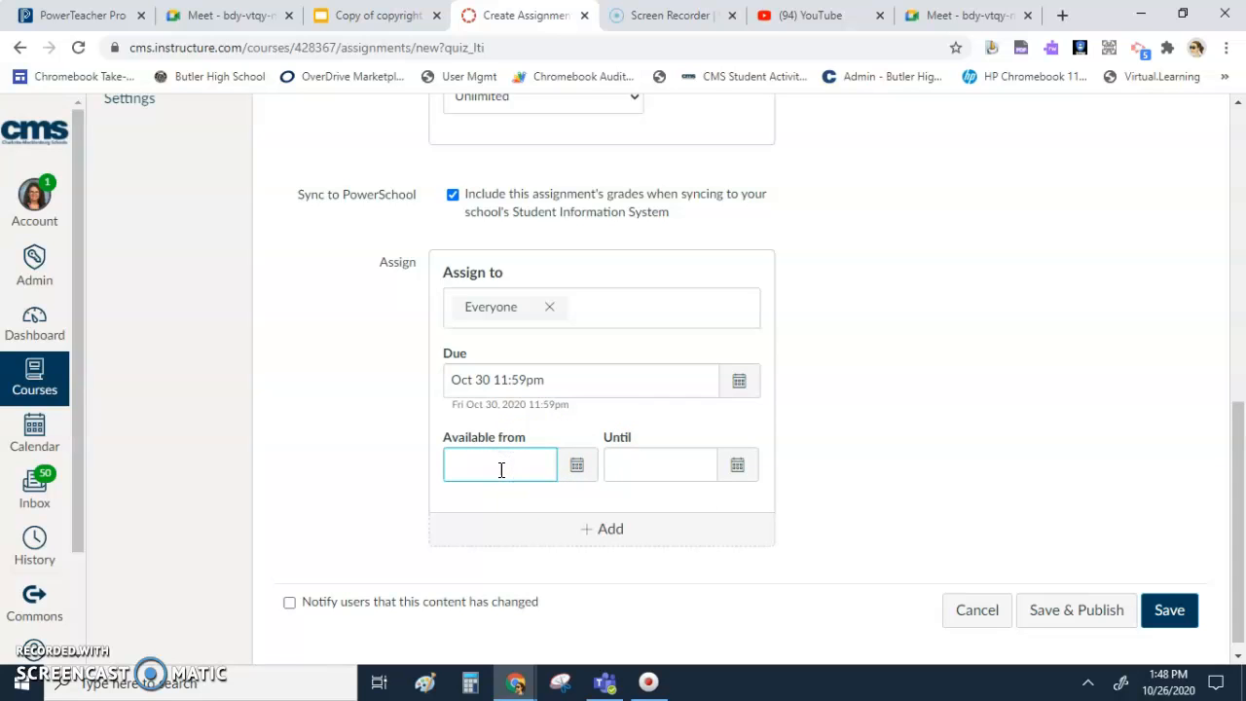
left_click(652, 472)
left_click(737, 464)
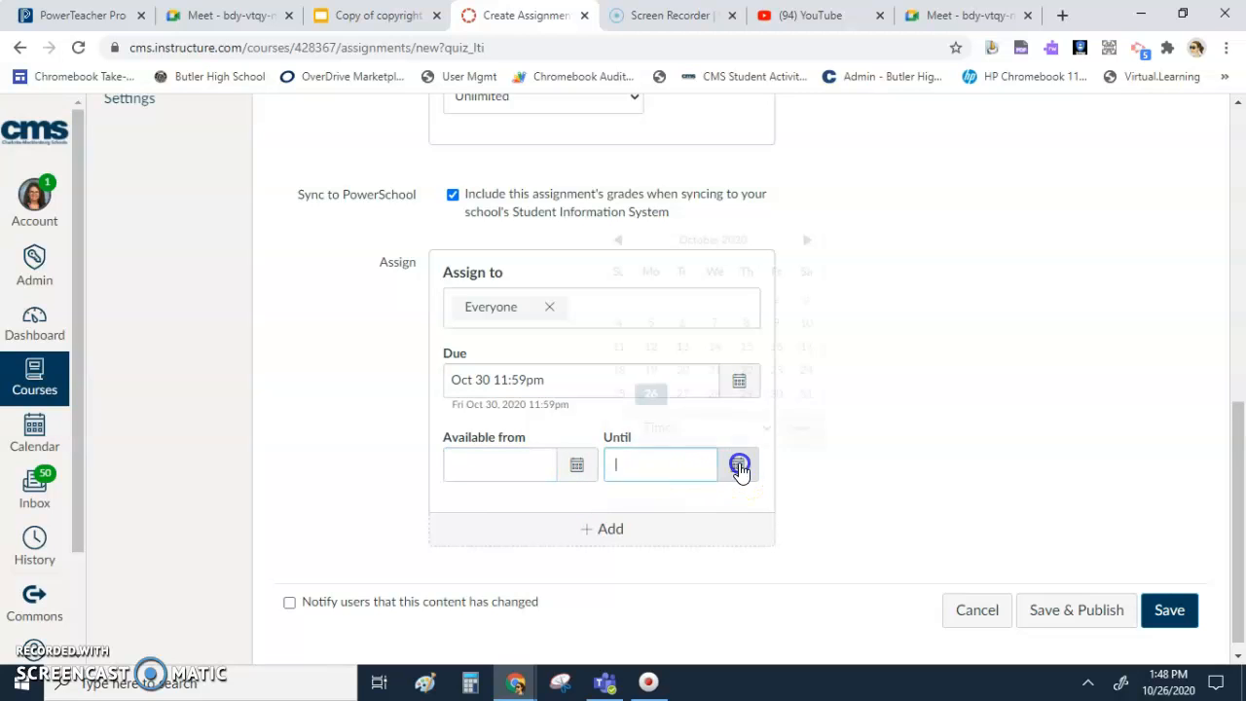
left_click(776, 393)
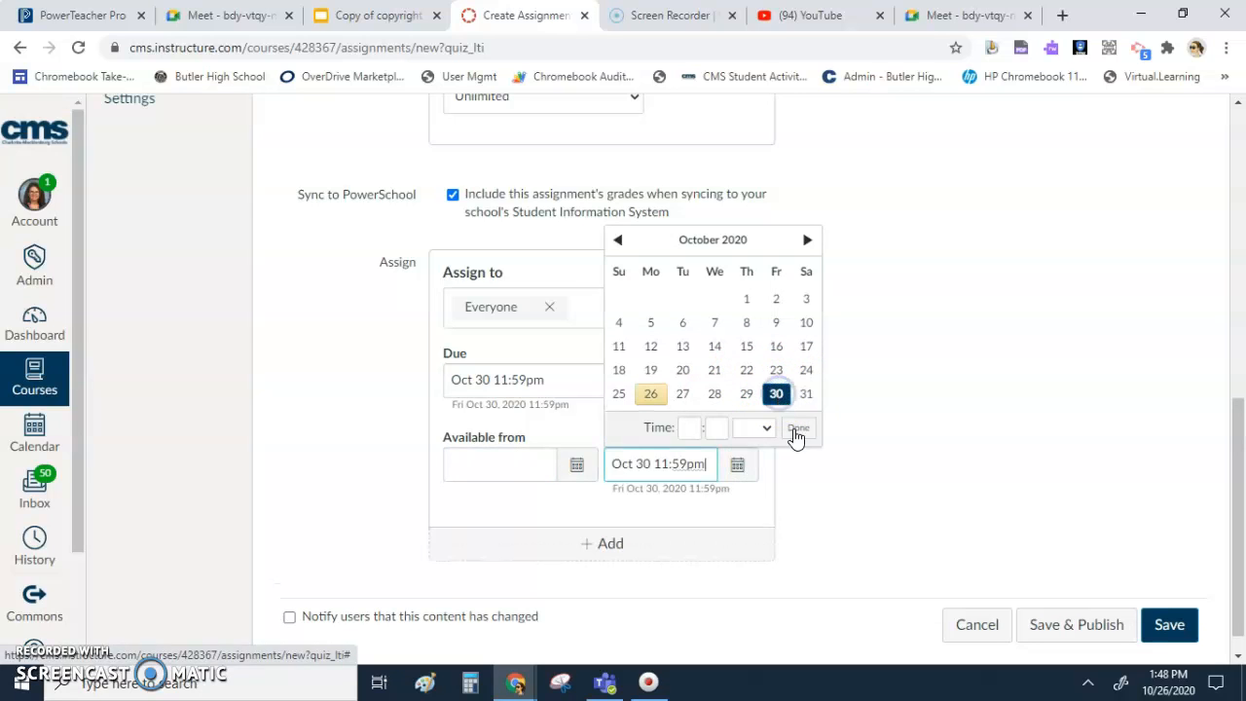
left_click(871, 495)
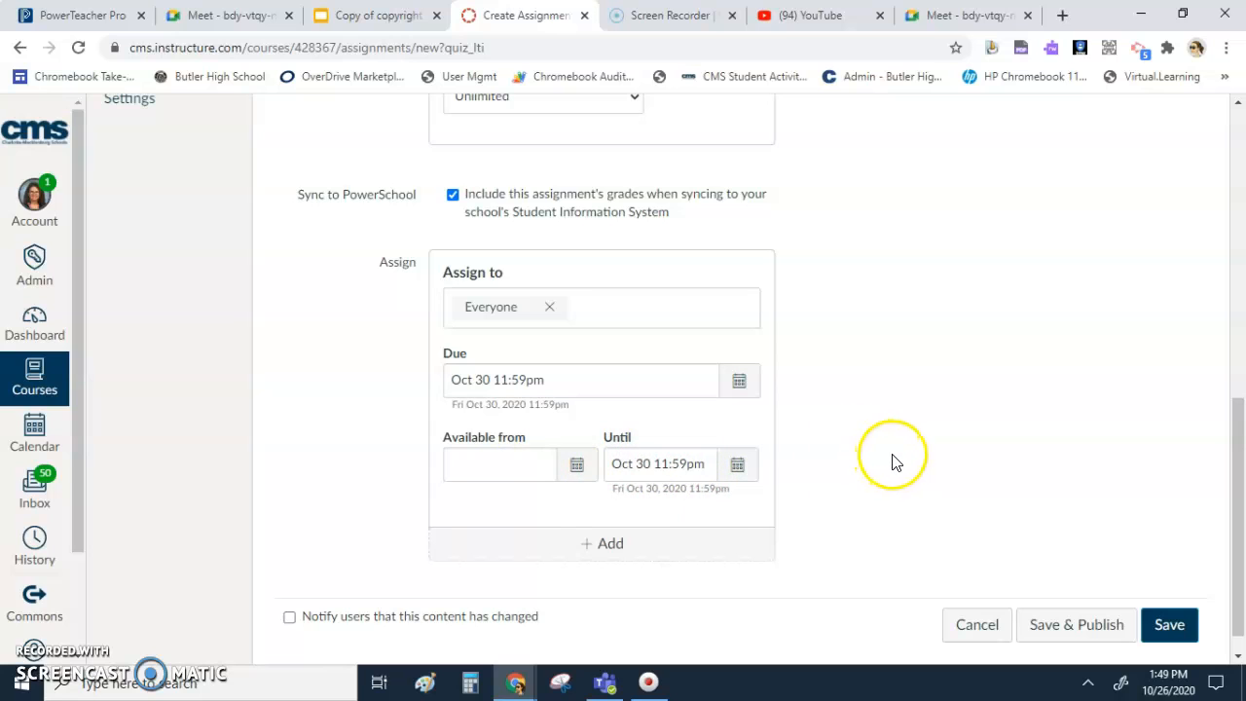
scroll(1071, 526, "down", 1)
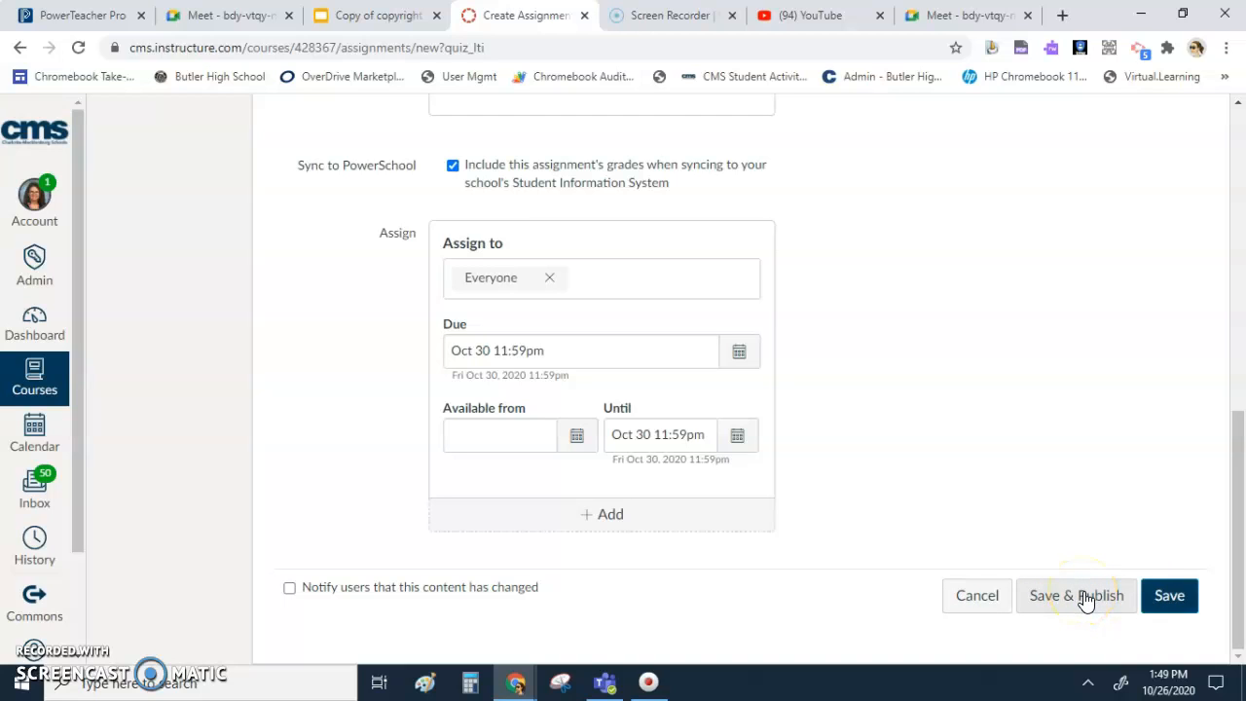
left_click(1165, 598)
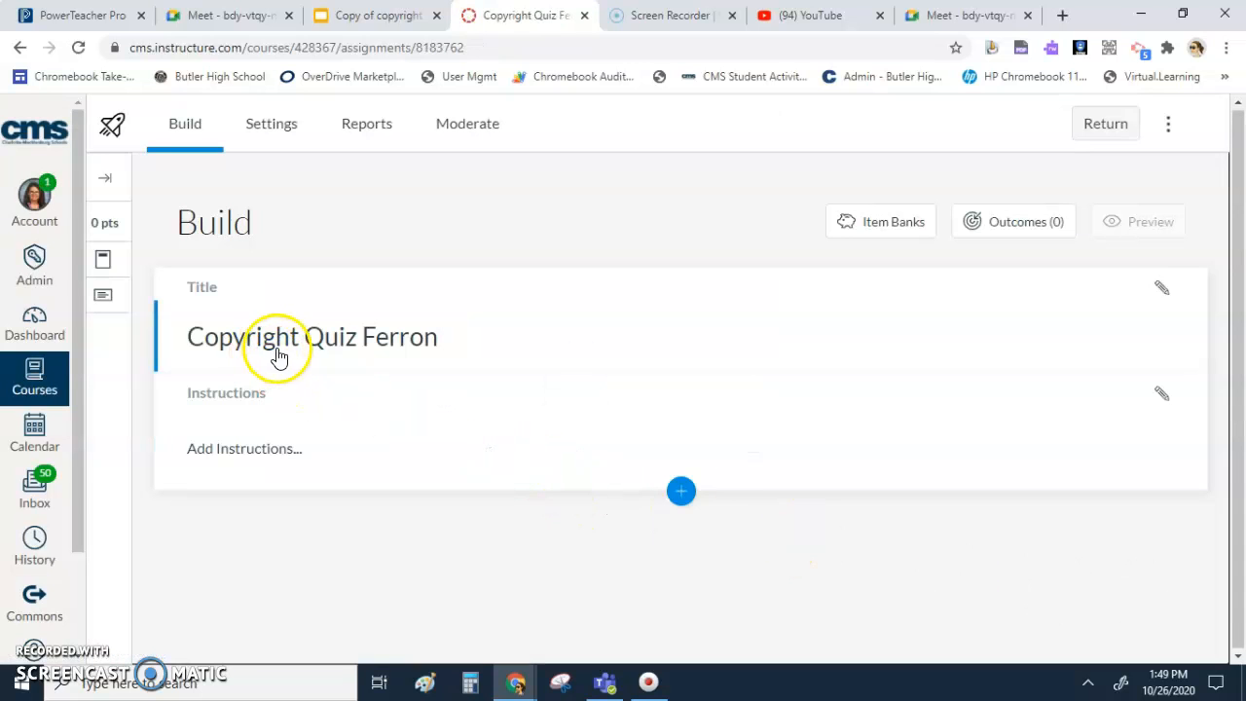
- Add the quiz instructions "Use the video to answer questions" and save them
left_click(1163, 298)
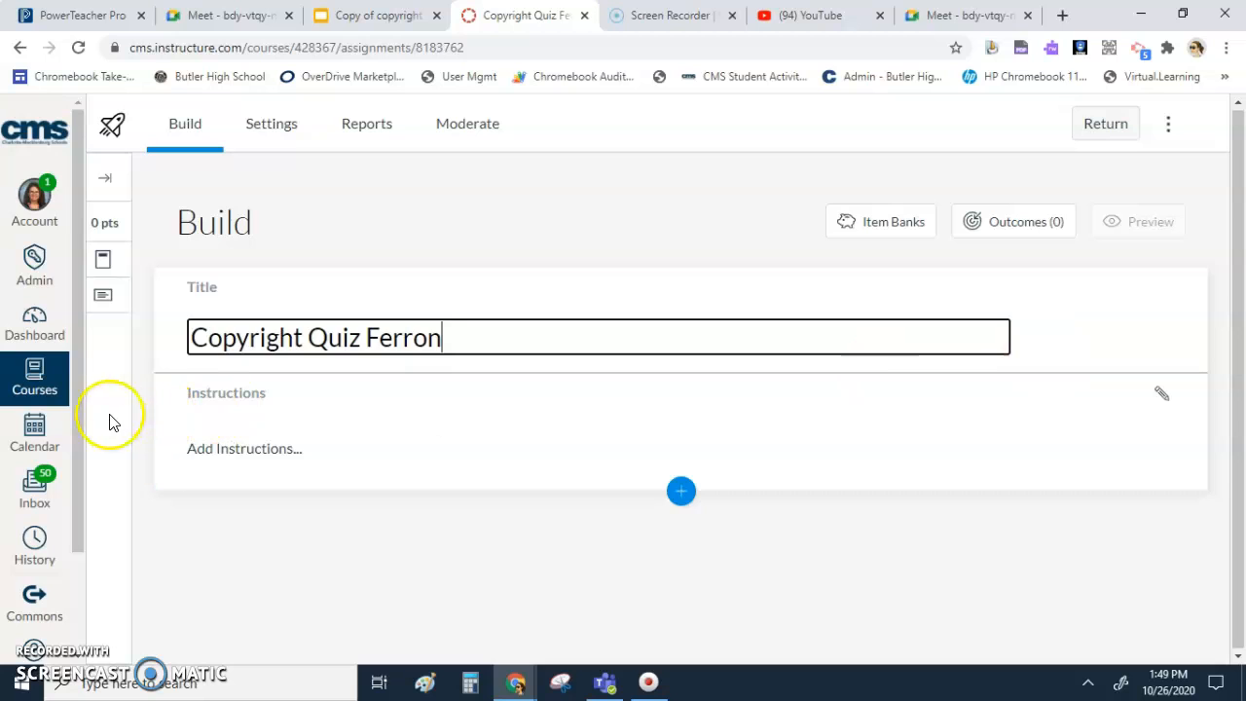
left_click(244, 409)
left_click(1158, 403)
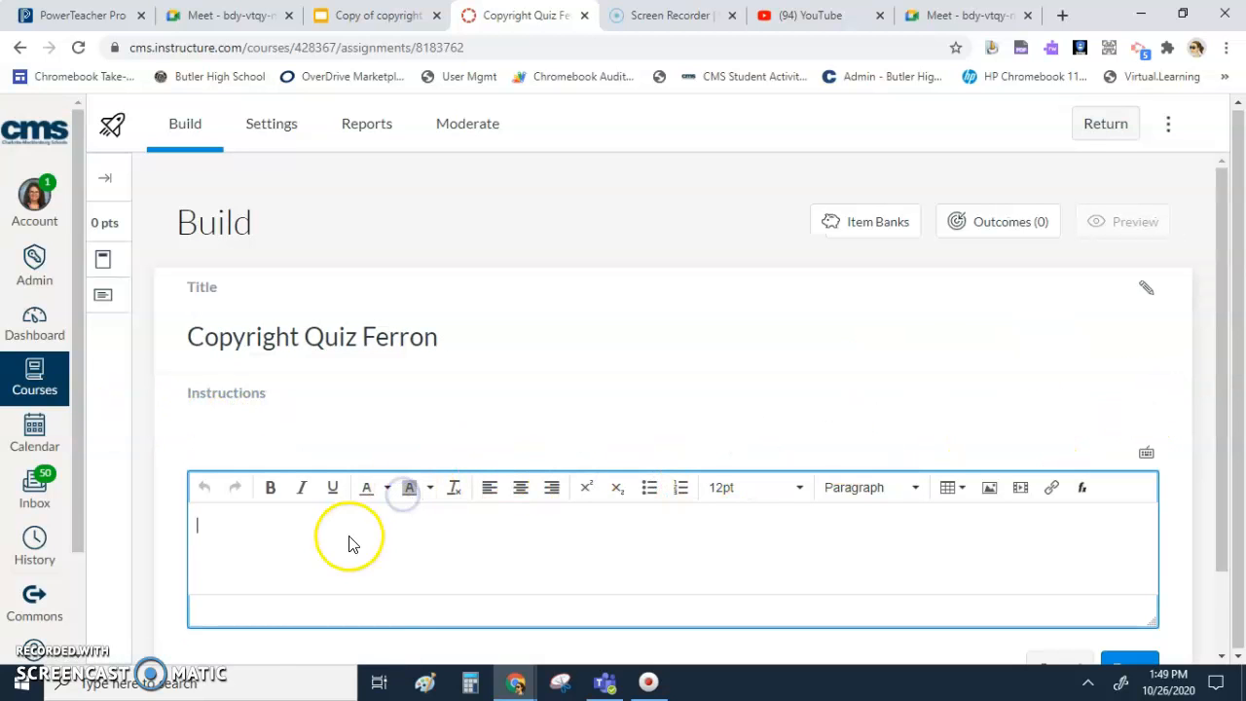
type("Use the video to answer questions")
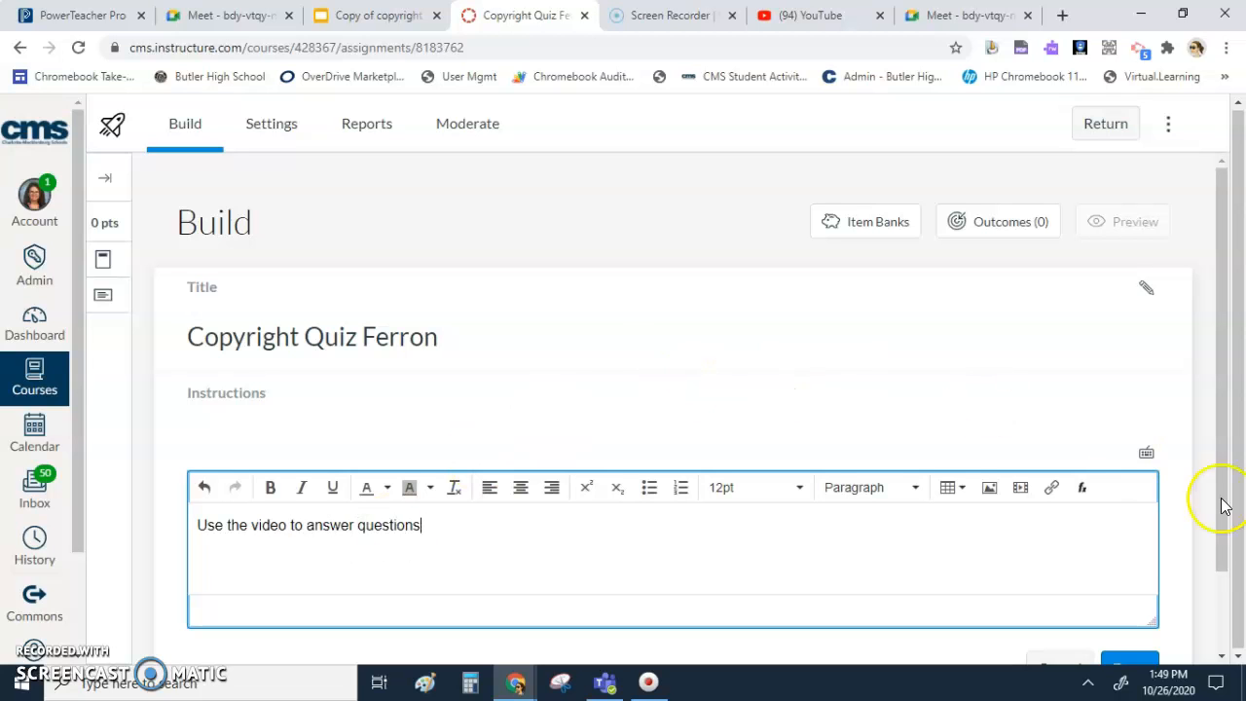
scroll(1216, 501, "down", 1)
left_click(1131, 574)
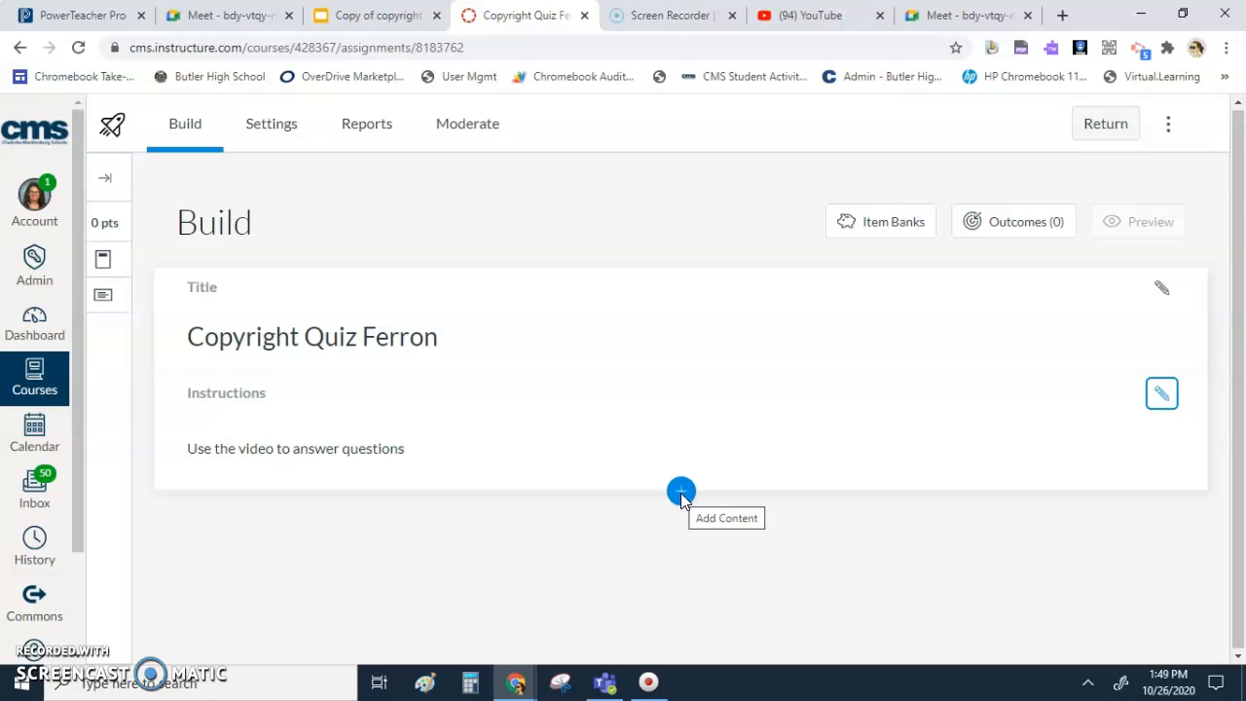
- Insert a stimulus below the quiz instructions and title it "You Tube Video"
left_click(680, 492)
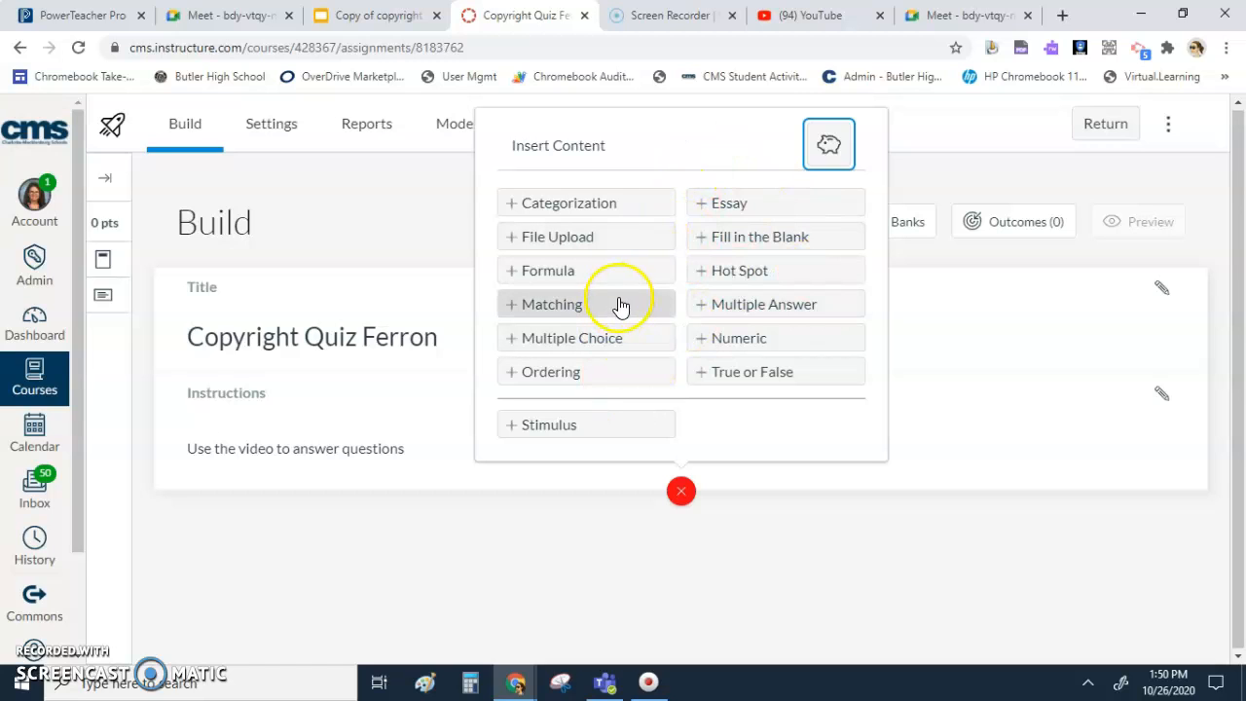
left_click(586, 422)
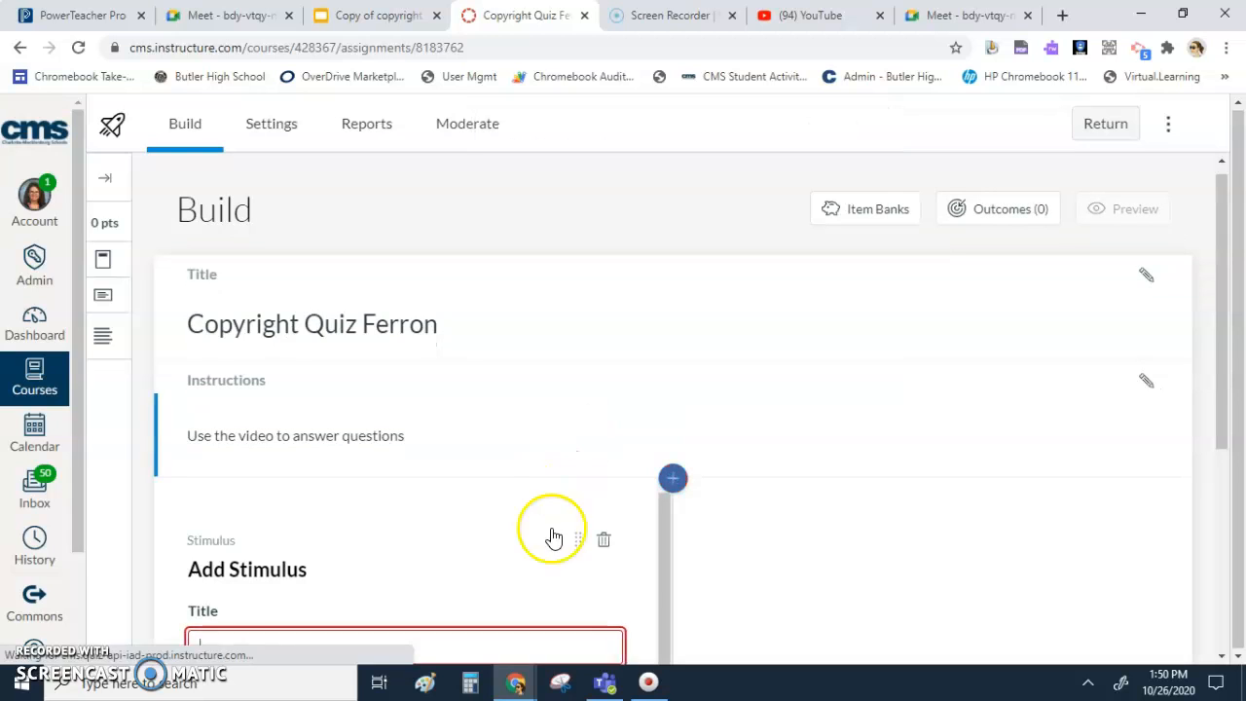
scroll(547, 565, "down", 2)
scroll(546, 564, "up", 2)
scroll(847, 543, "down", 2)
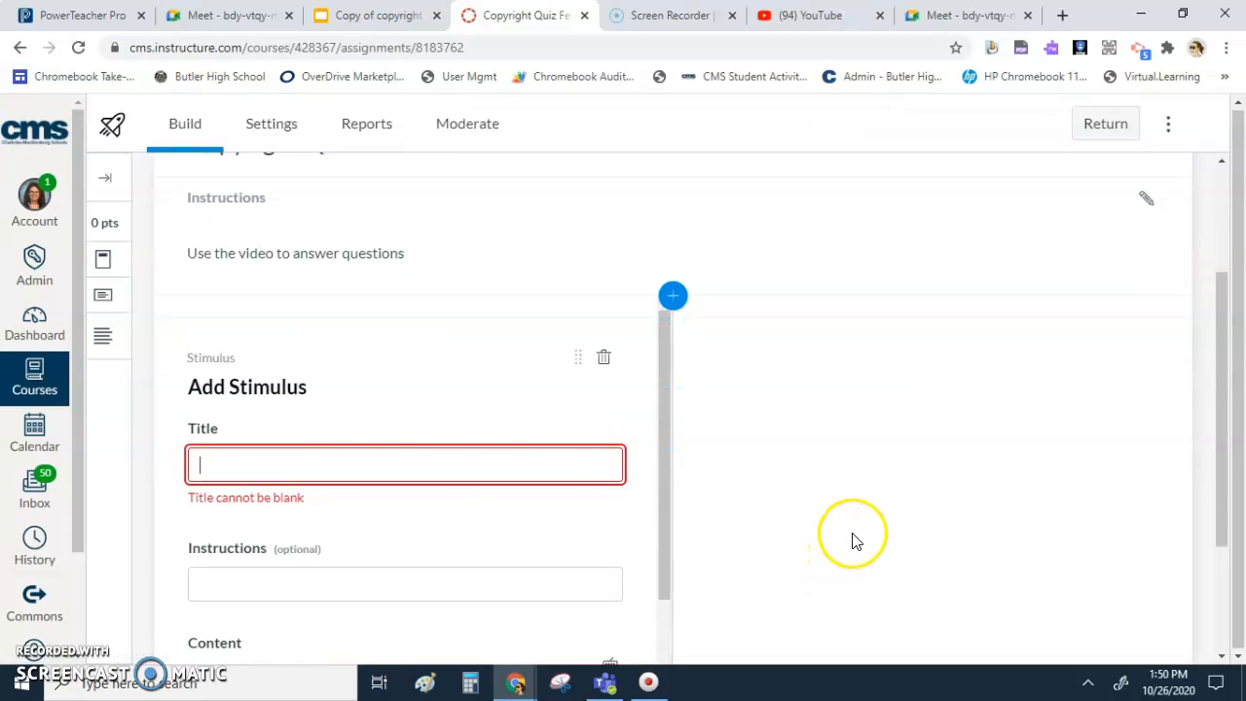
left_click(280, 466)
type("You ")
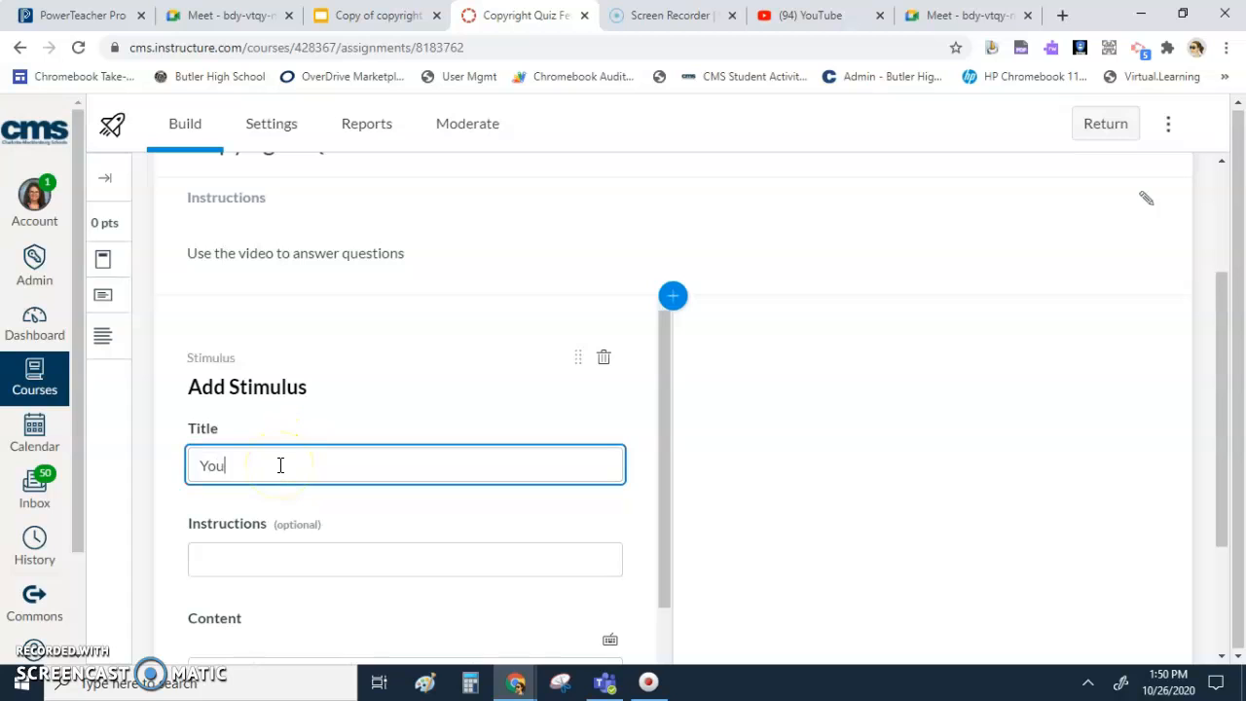
type("Tube V")
scroll(238, 487, "down", 1)
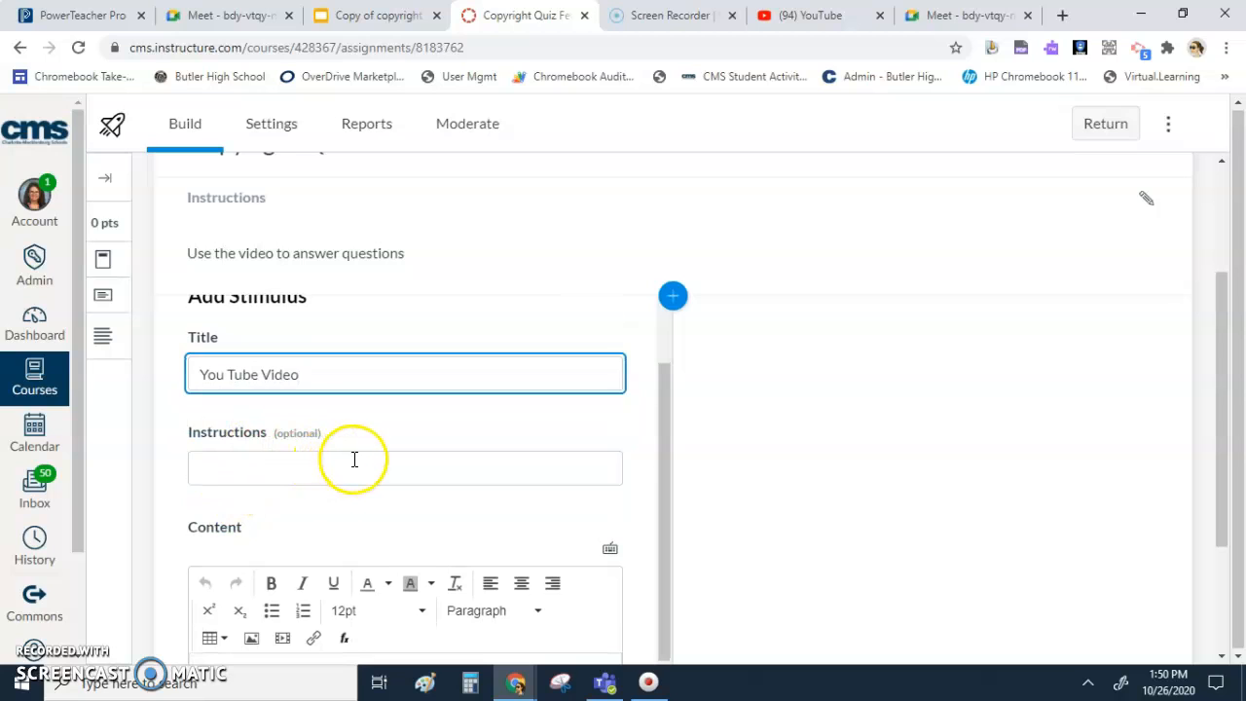
scroll(353, 459, "down", 2)
left_click(223, 514)
scroll(244, 534, "down", 1)
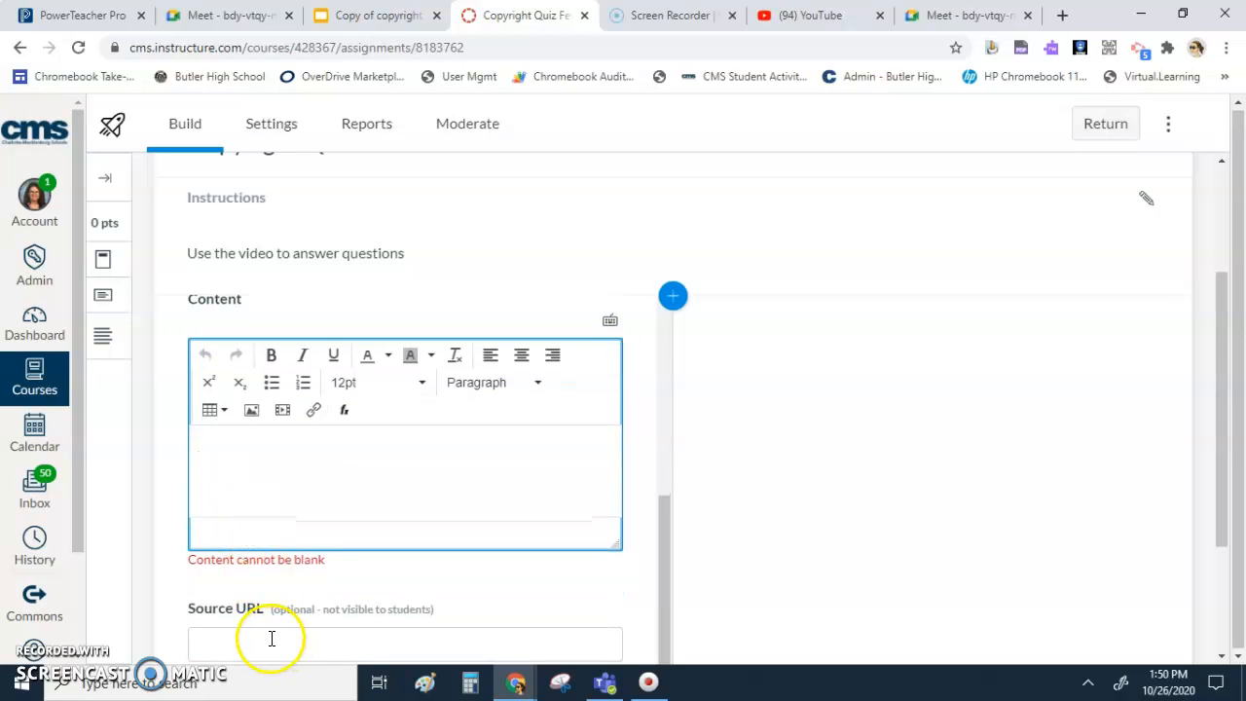
scroll(237, 626, "down", 1)
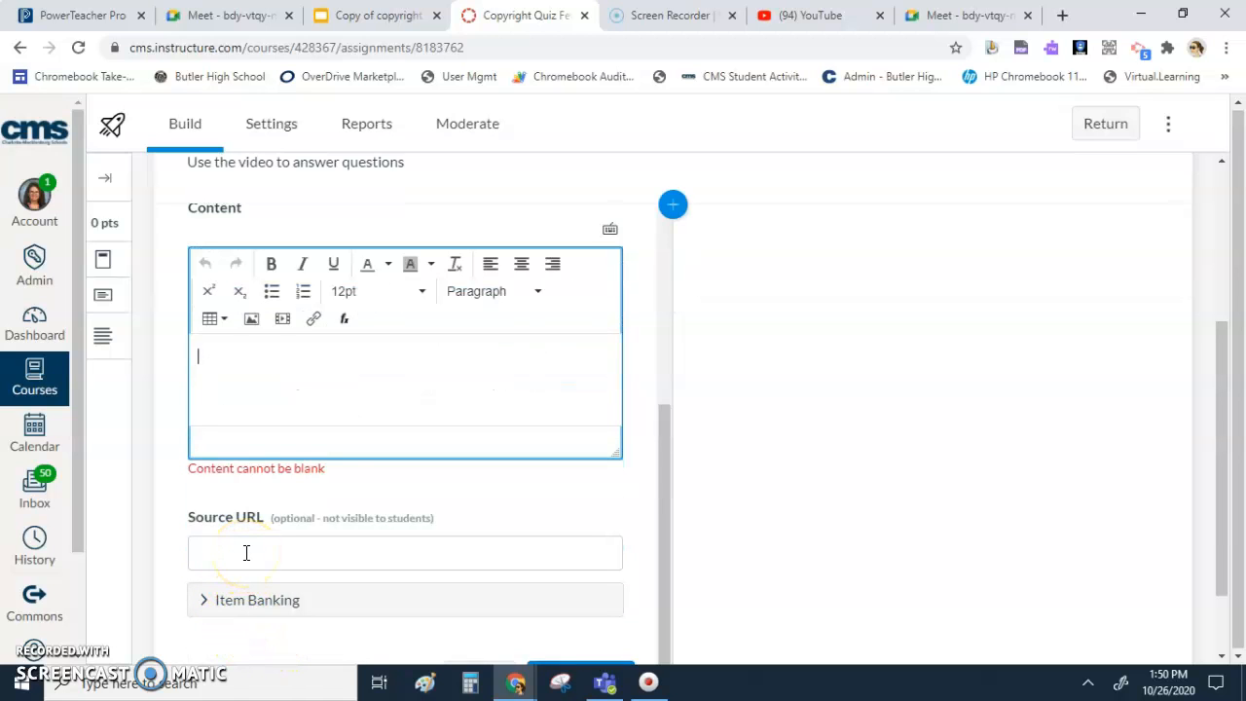
- Switch to YouTube, search for "copyright", and open the video "Understanding Copyright, Public Domain, and Fair Use", paused
left_click(771, 16)
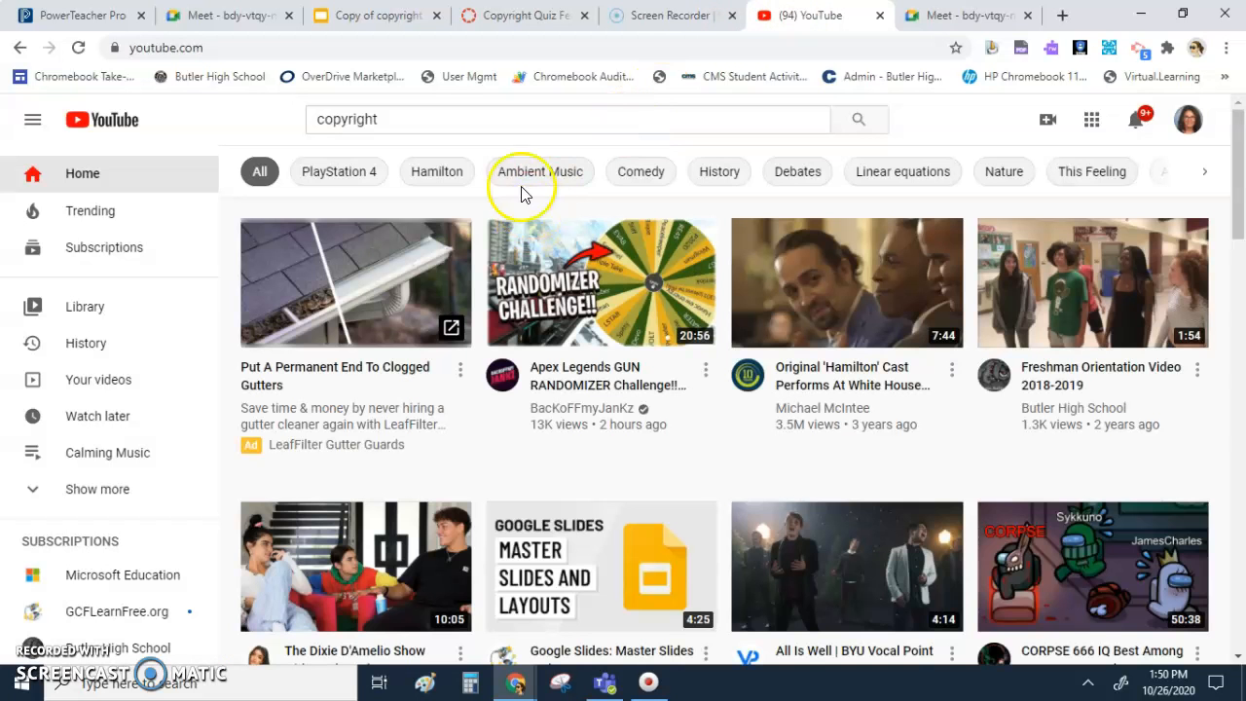
left_click(398, 117)
key("Return")
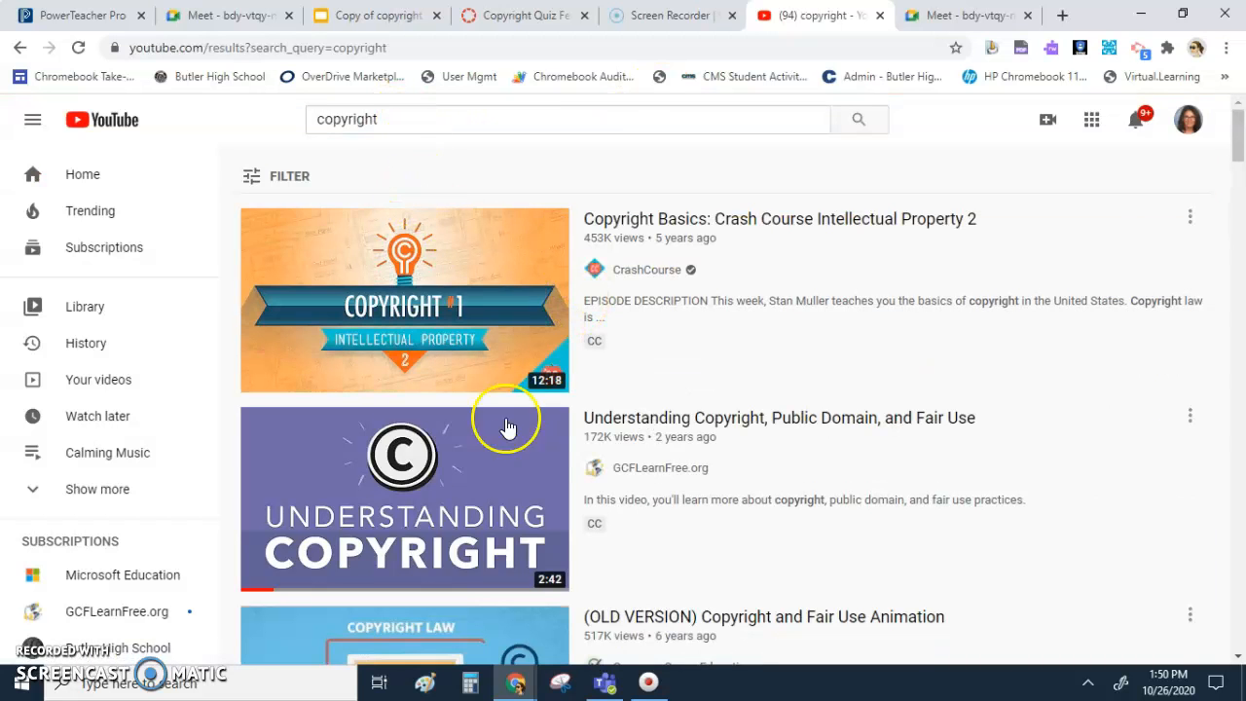
left_click(385, 485)
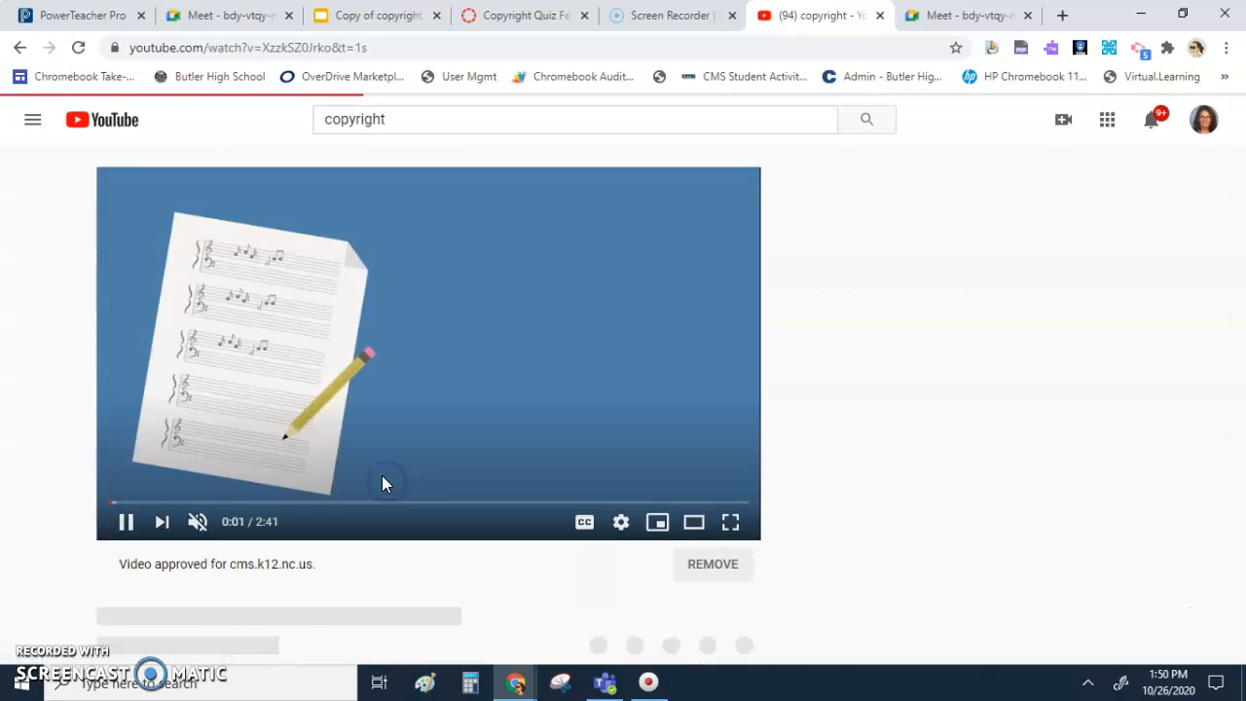
left_click(119, 522)
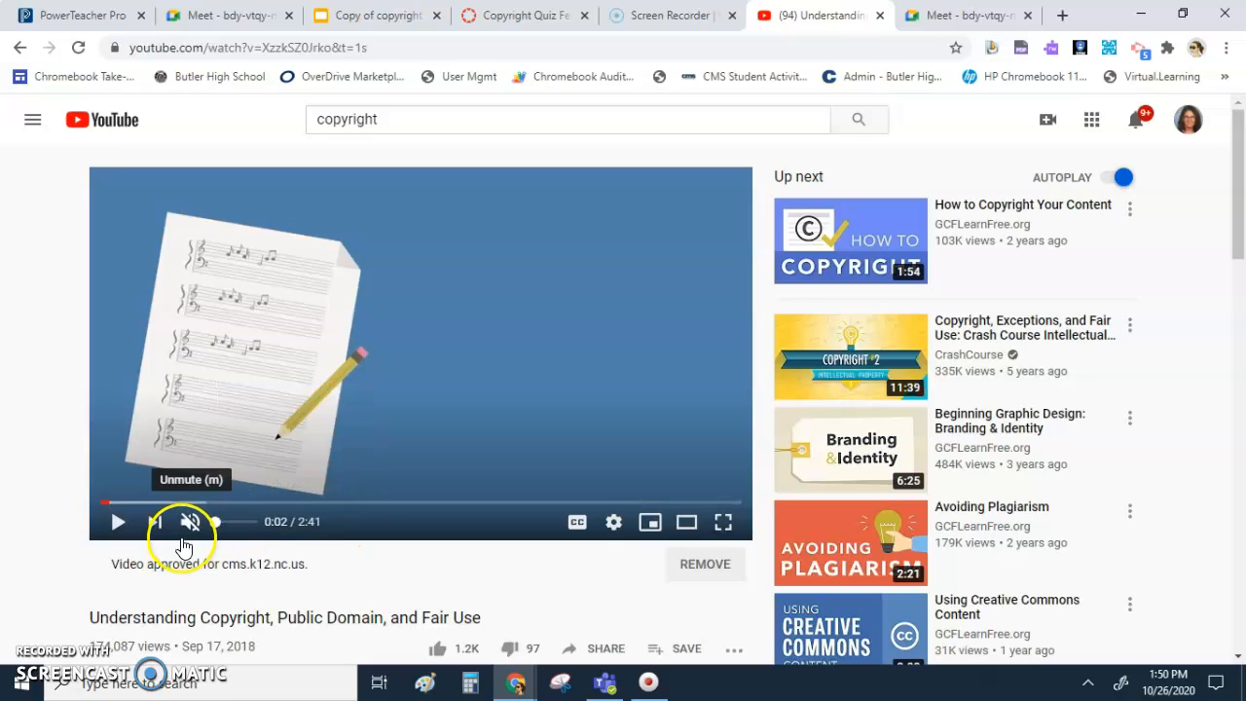
- Copy the video's web address and insert it as media in the Canvas stimulus content
left_click(163, 49)
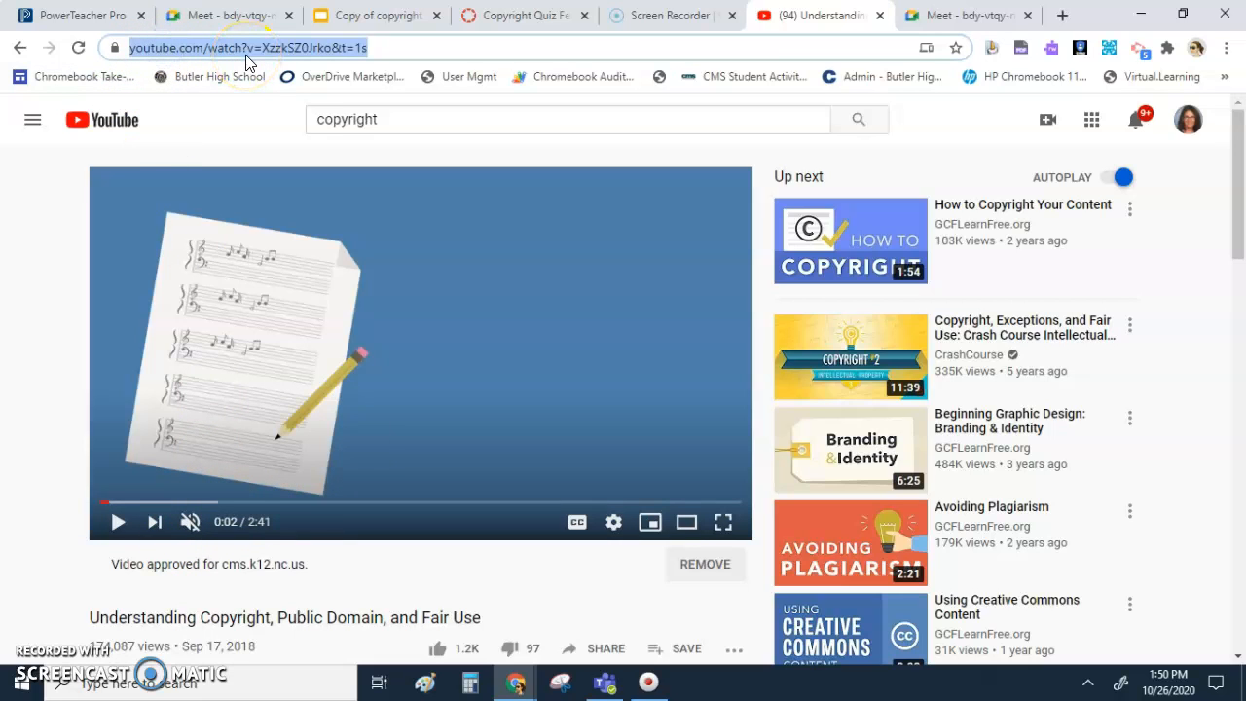
left_click(520, 12)
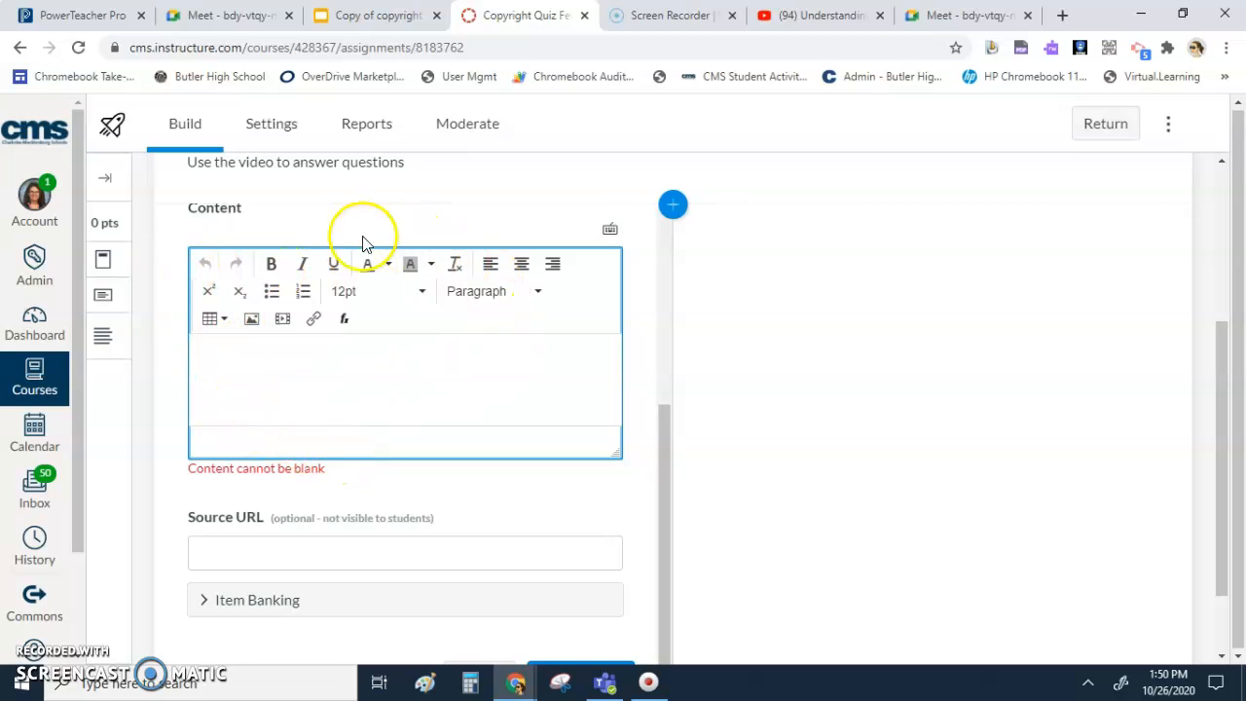
left_click(283, 323)
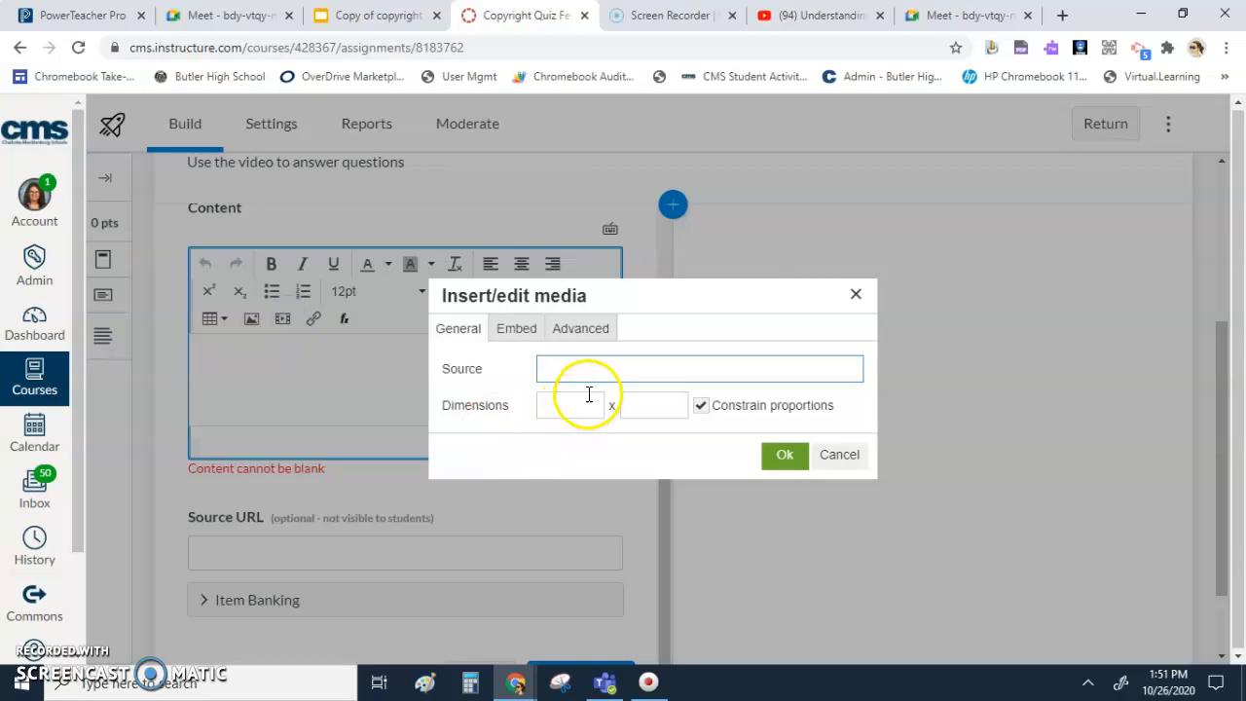
type("https://www.youtube.com/watch?v=XzzkSZ0Jrko&t=1s")
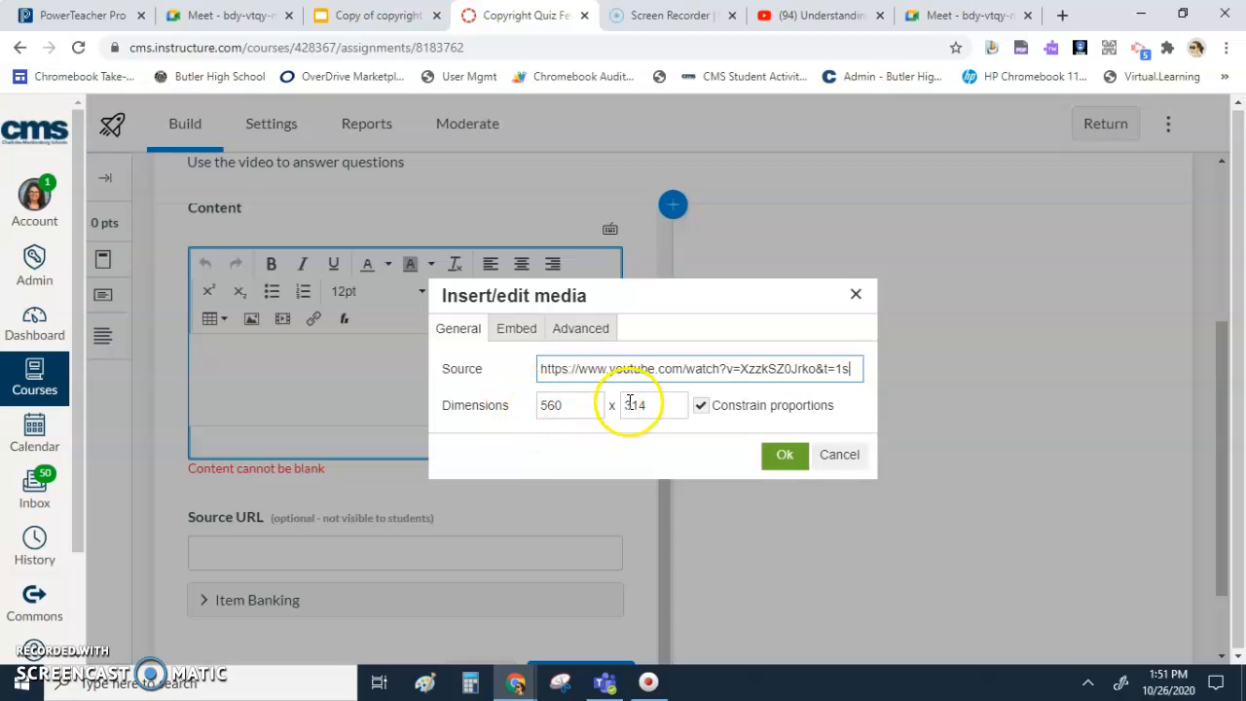
left_click(782, 457)
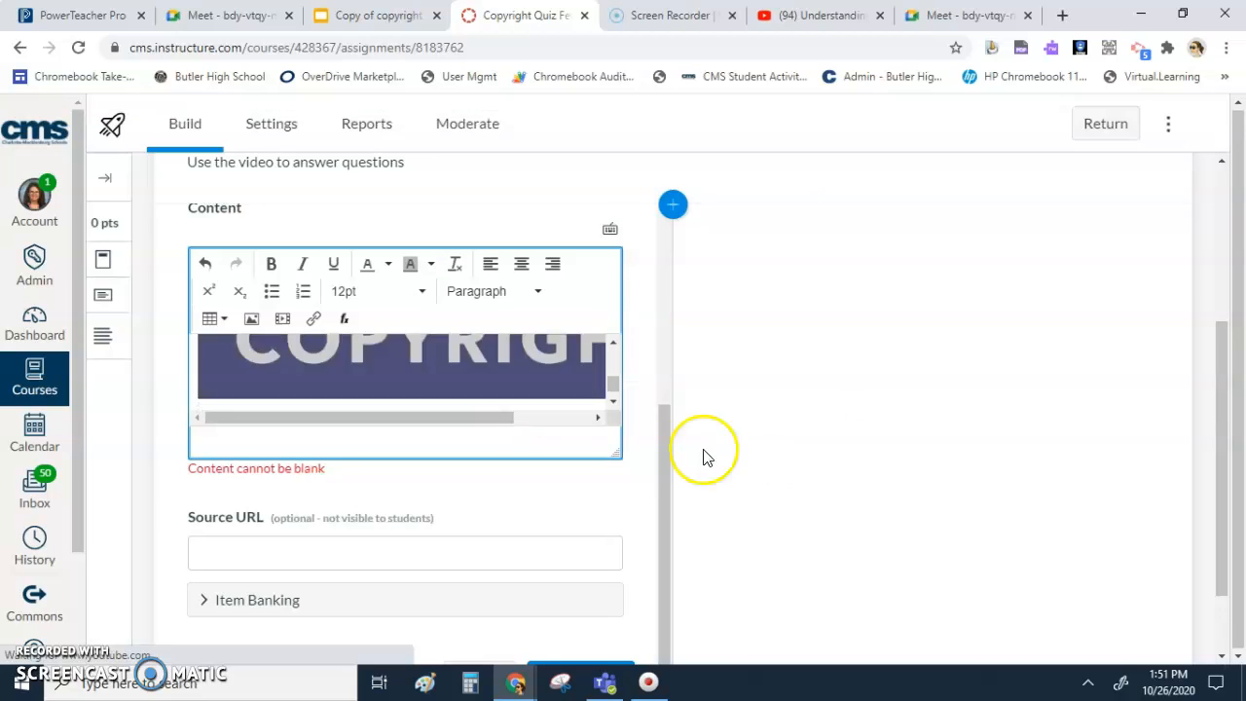
- Enlarge the stimulus content editor vertically so that more of the embedded video fits
scroll(505, 383, "up", 2)
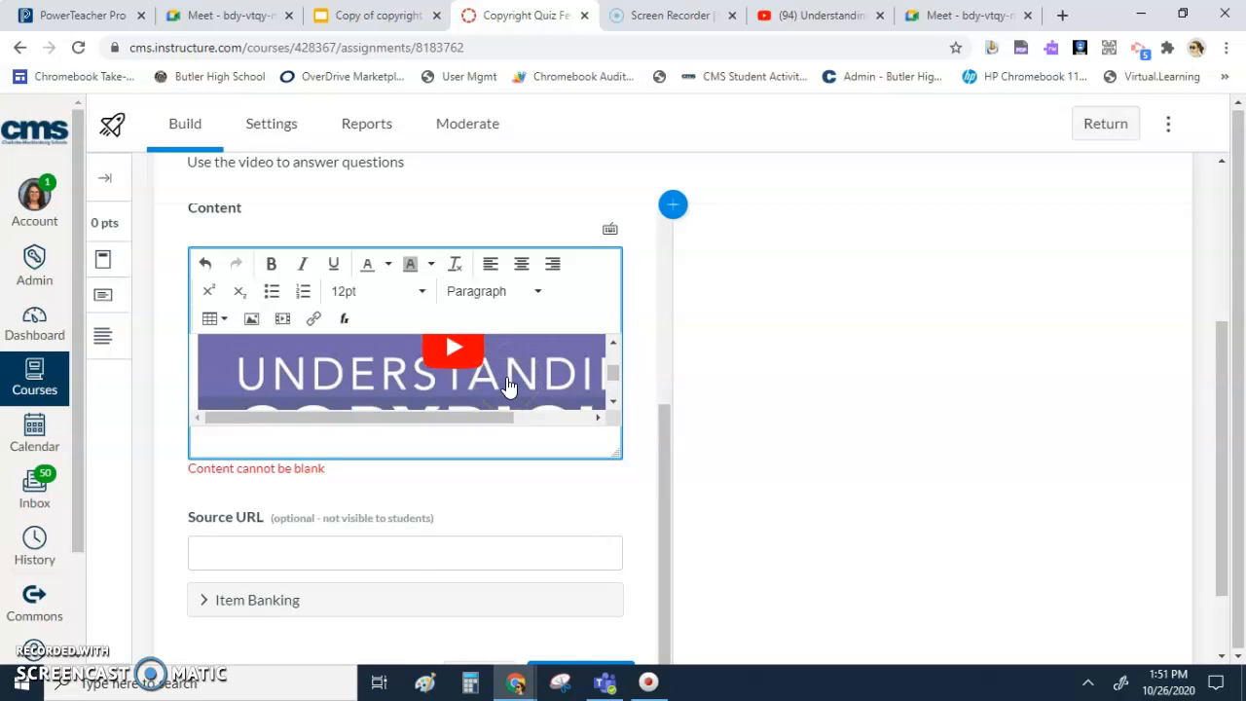
scroll(506, 384, "up", 2)
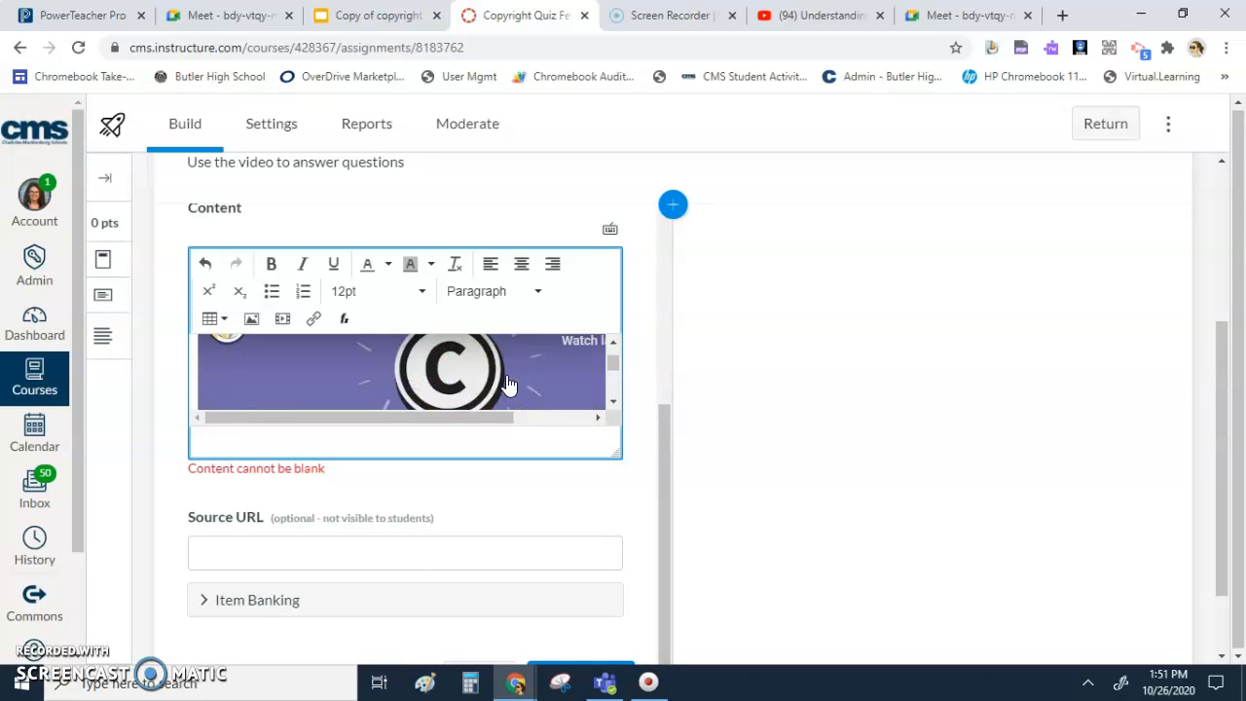
left_click_drag(612, 448, 678, 647)
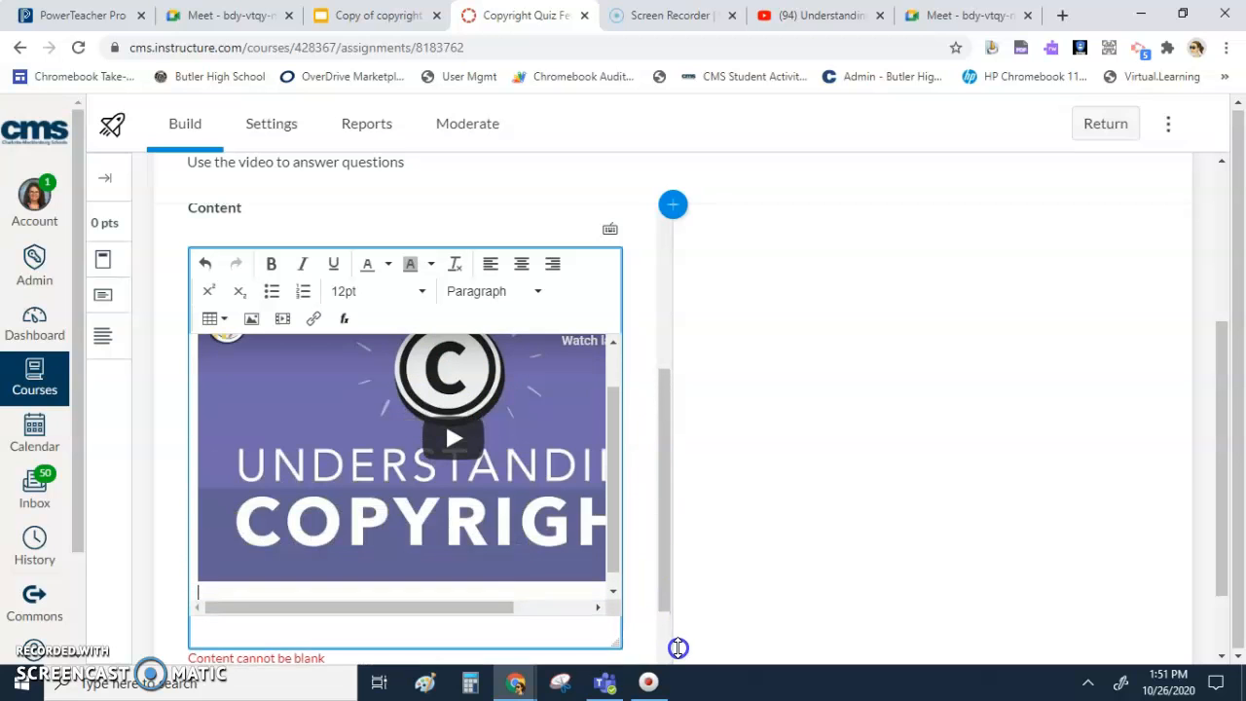
- Enter the copied YouTube address as the stimulus's source URL and add the stimulus to the quiz
scroll(690, 612, "down", 2)
scroll(631, 545, "down", 2)
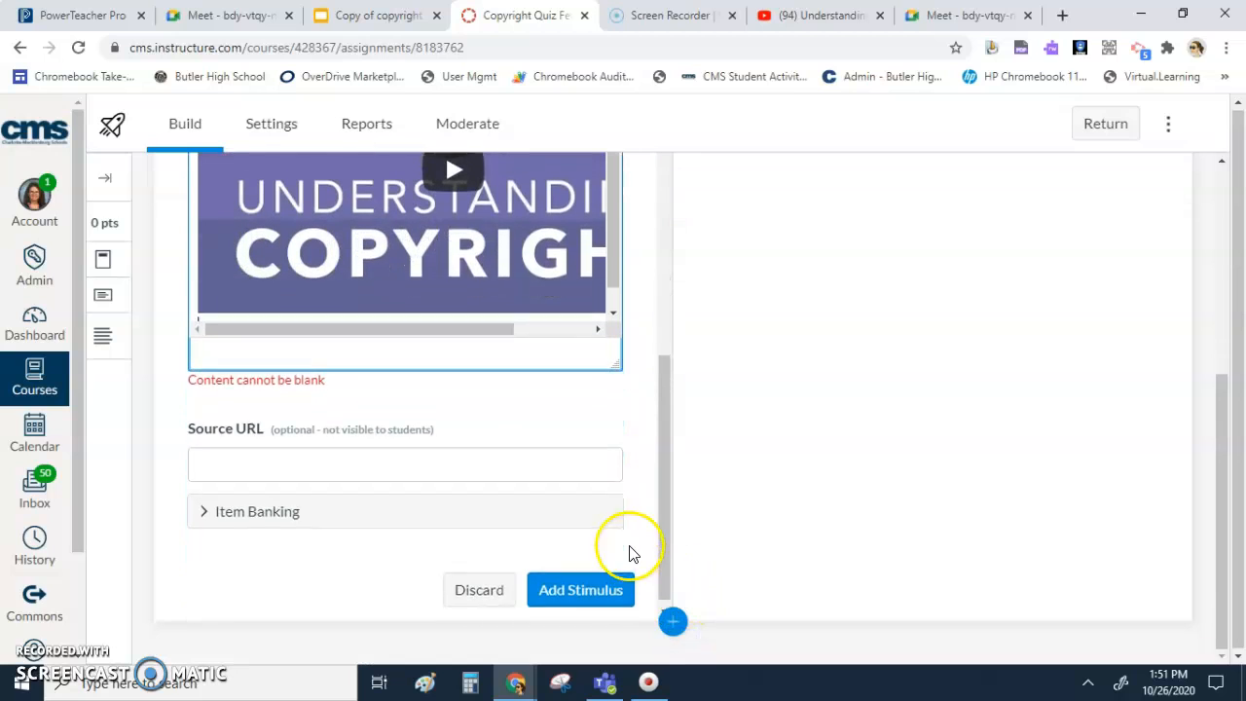
left_click(220, 446)
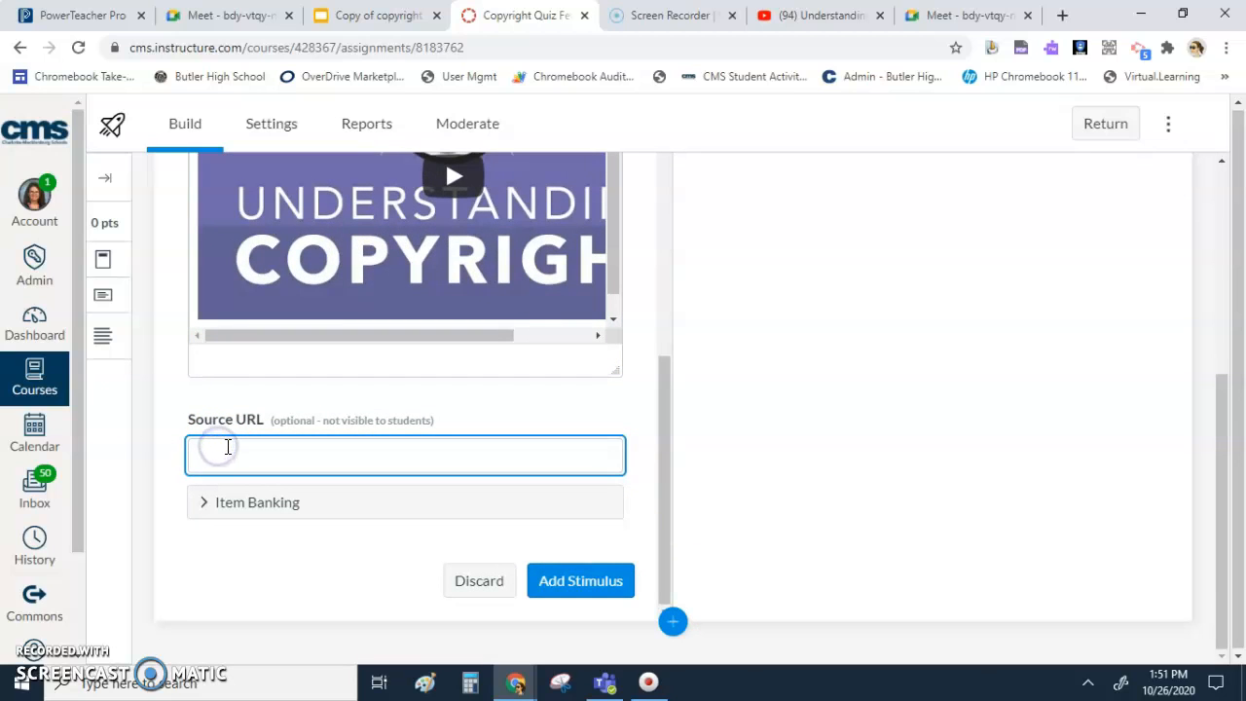
type("https://www.youtube.com/watch?v=XzzkSZ0Jrko&t=1s")
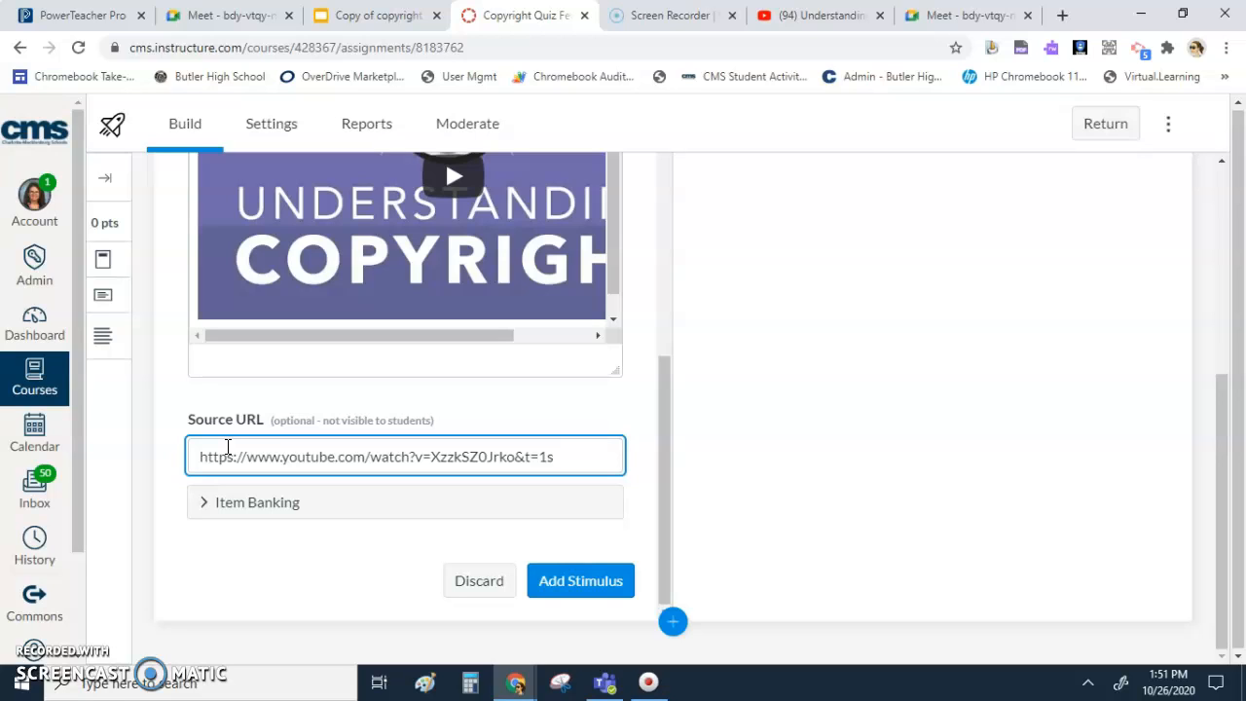
left_click(573, 584)
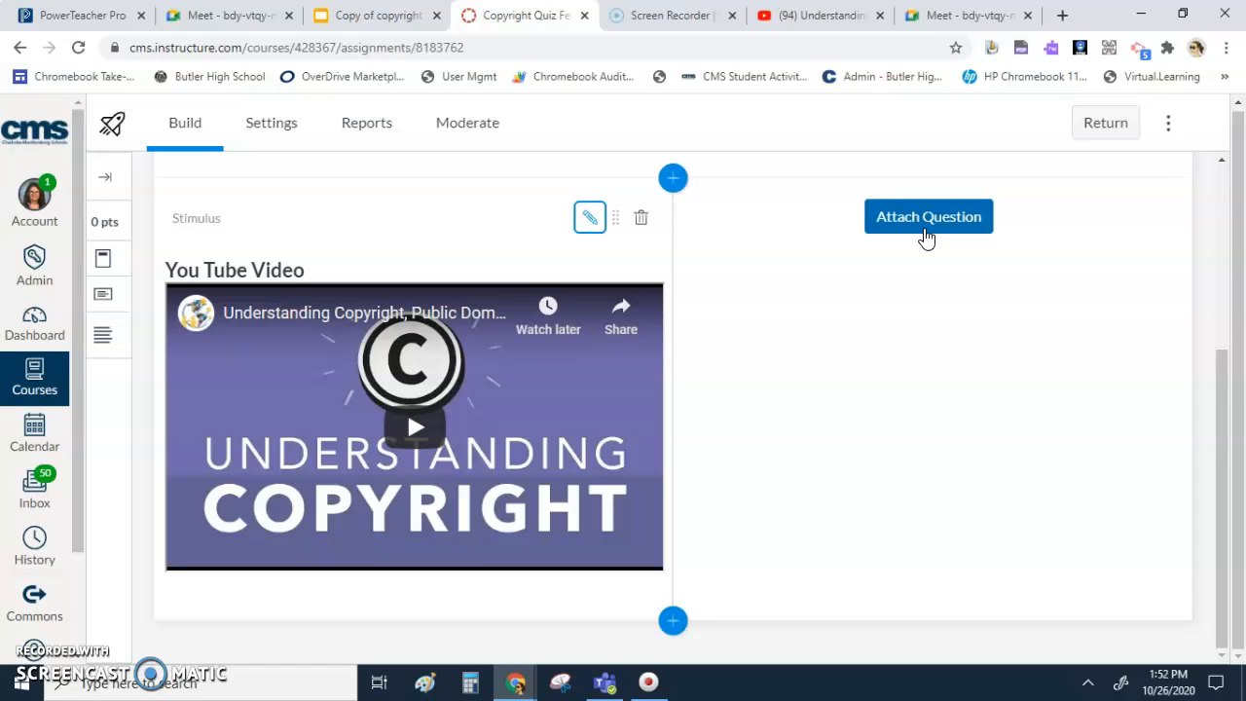
- Attach a Multiple Choice question to the video stimulus
left_click(925, 230)
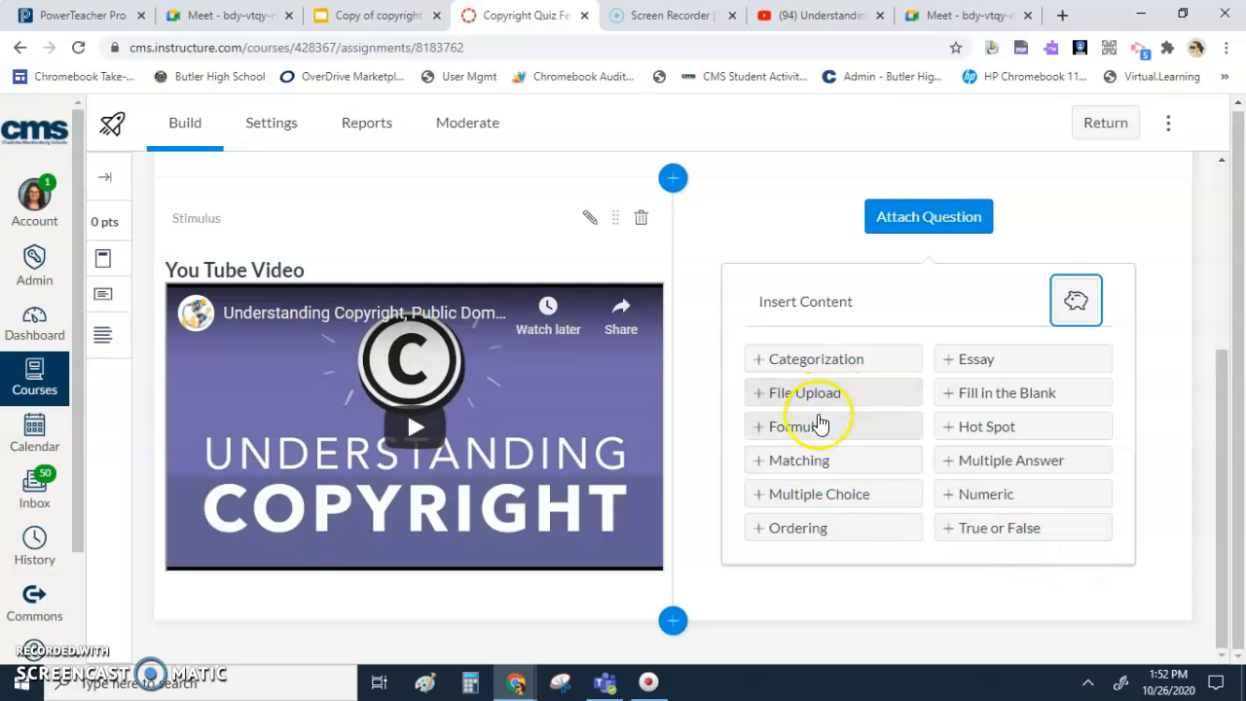
left_click(820, 437)
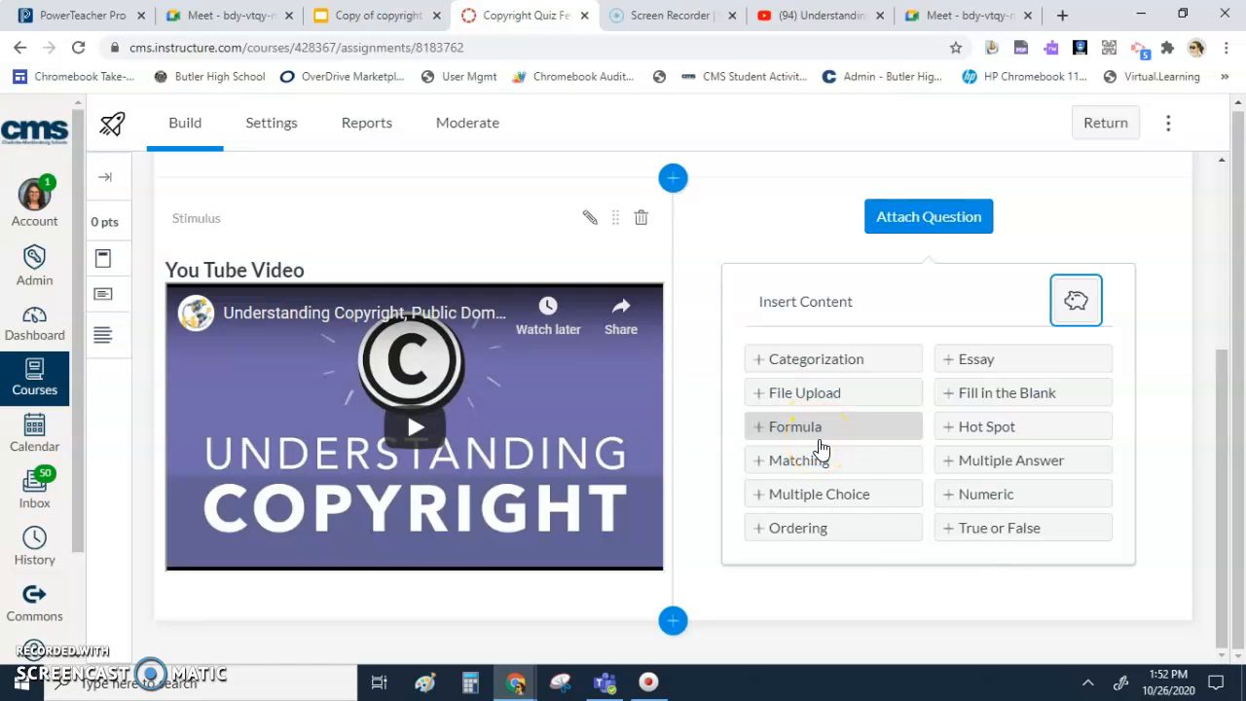
left_click(991, 397)
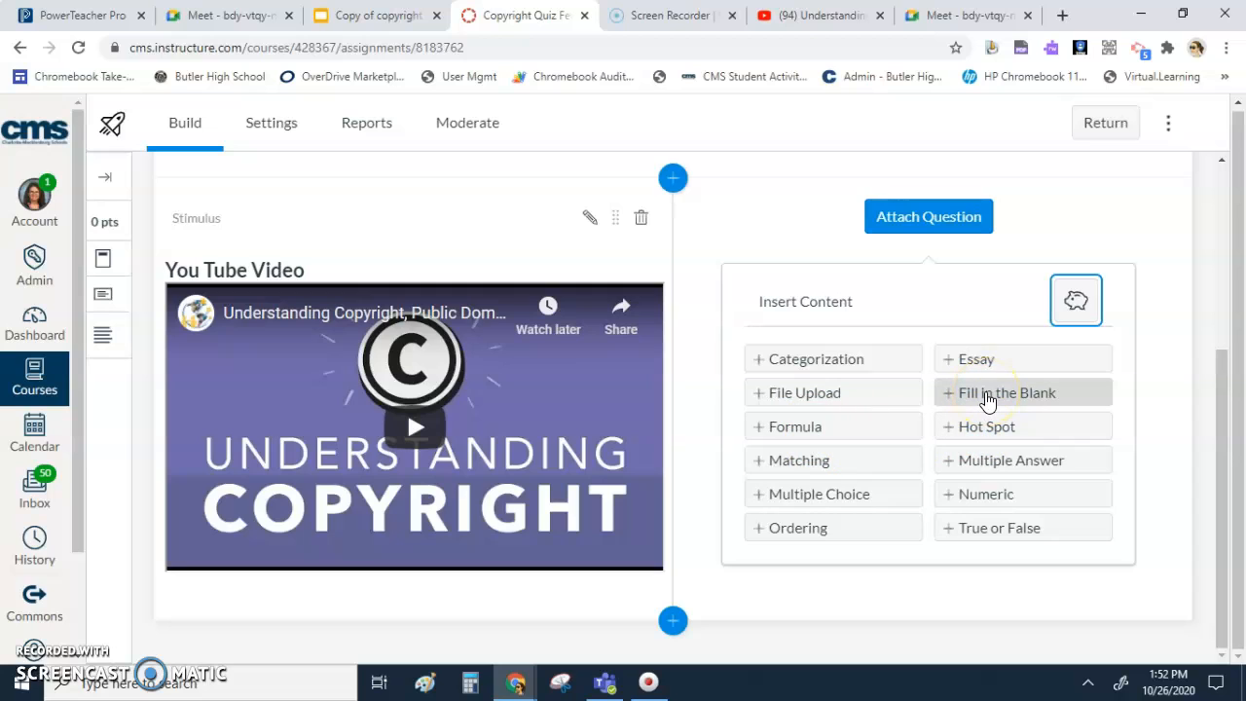
left_click(977, 361)
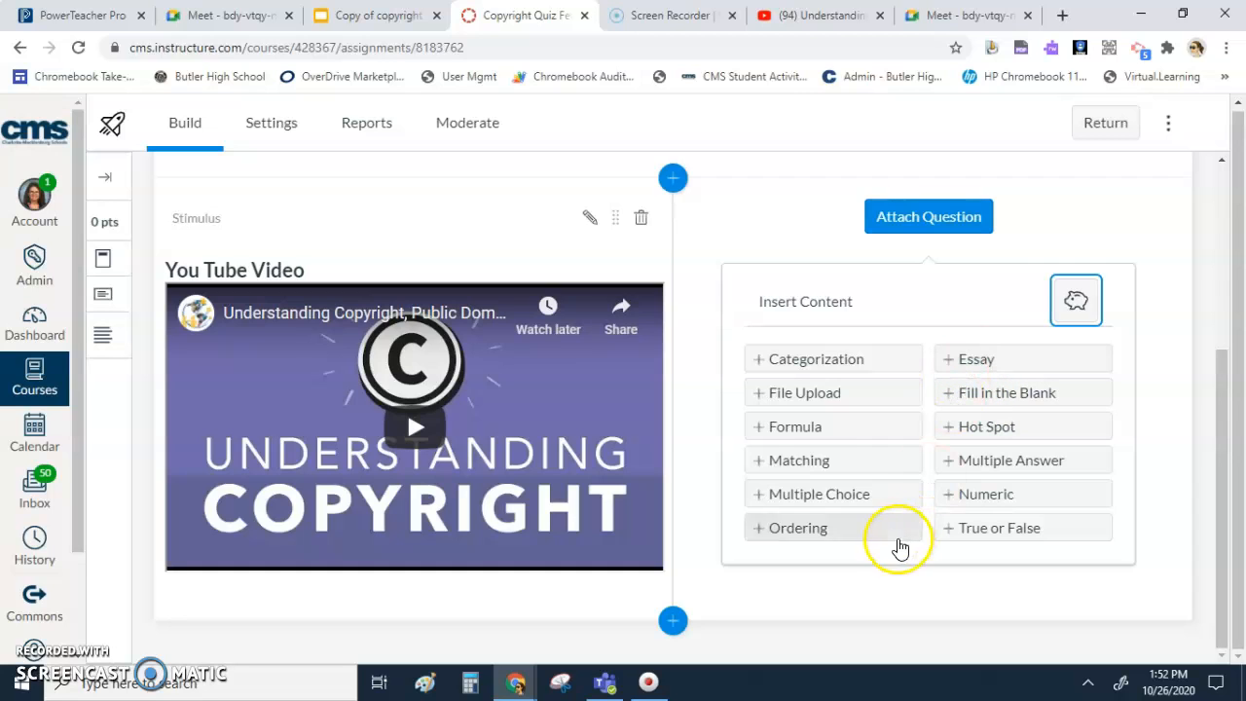
left_click(845, 496)
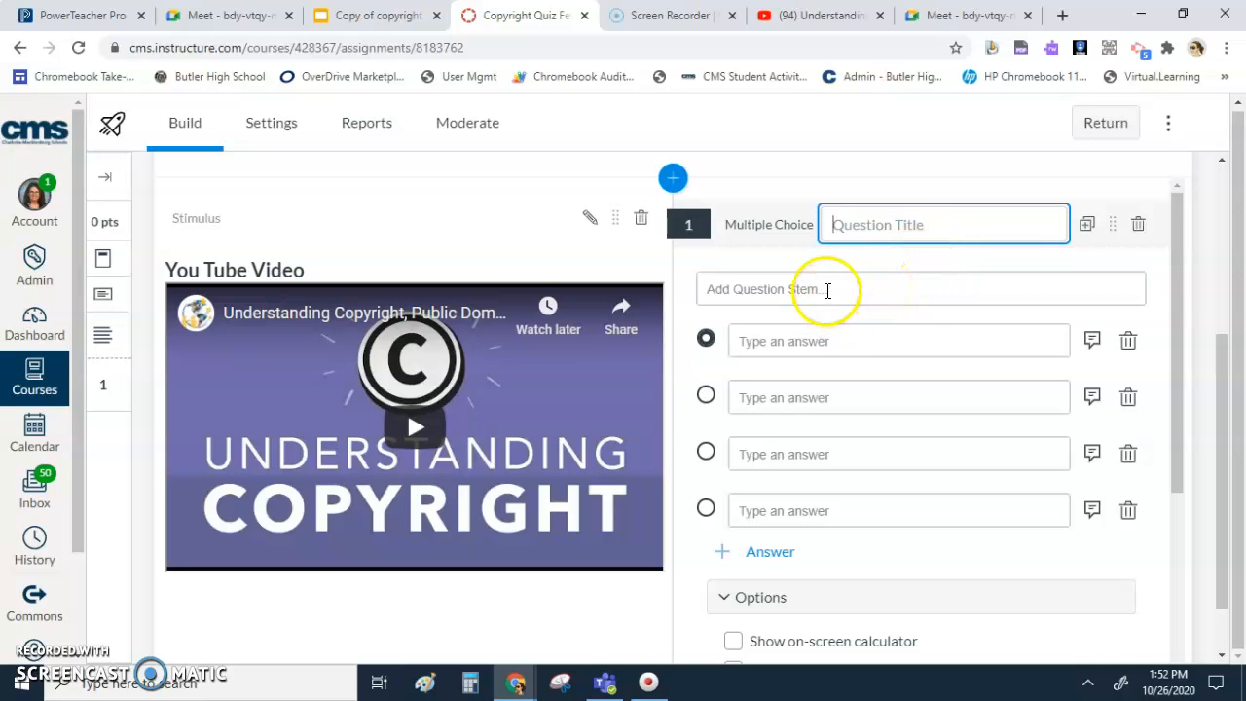
- Enter "What is copyright?" as the stem of the multiple choice question
left_click(827, 290)
type("Wha")
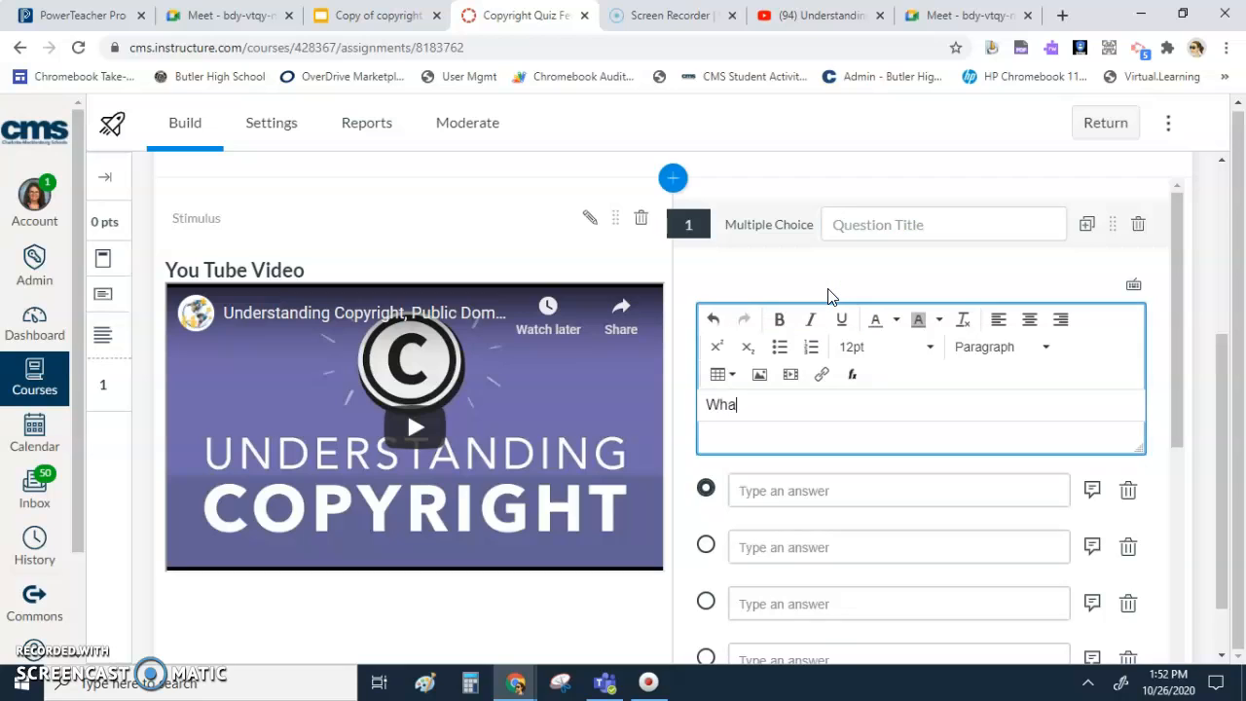
type("t is copyright?")
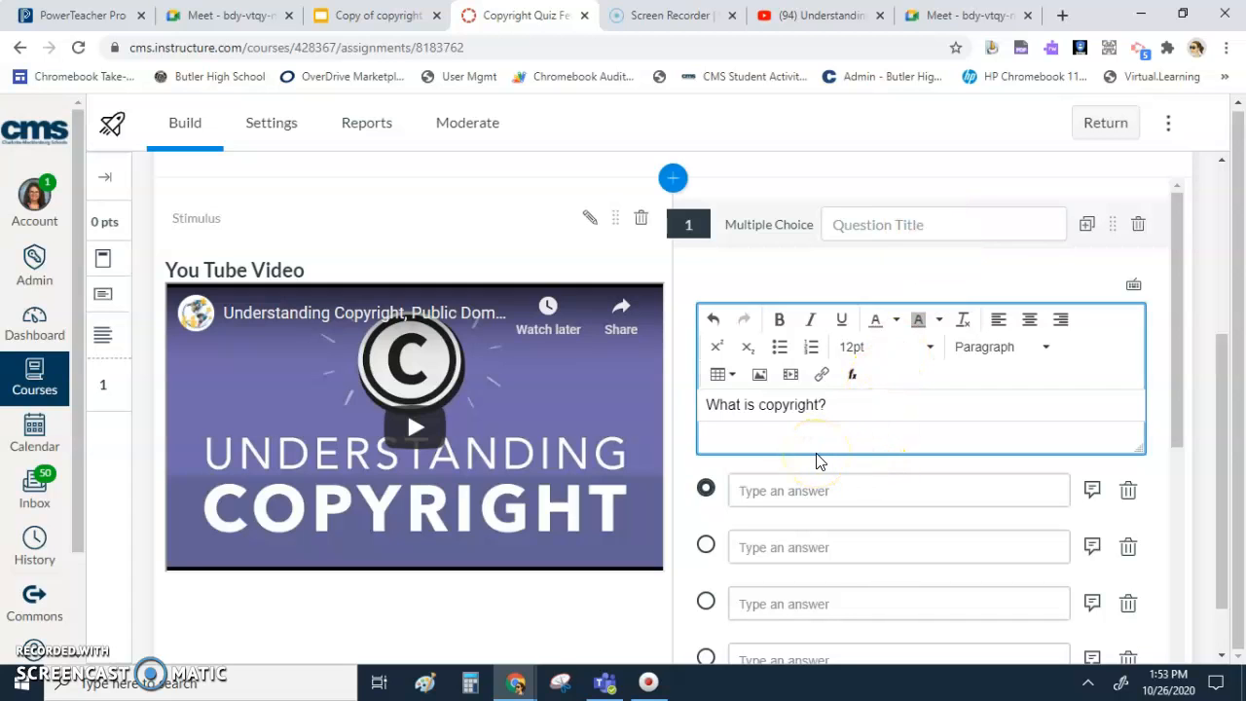
- Fill in the first three answer choices as "Correct Answer", "Incorrect" and "Incorrect 1"
scroll(800, 455, "down", 2)
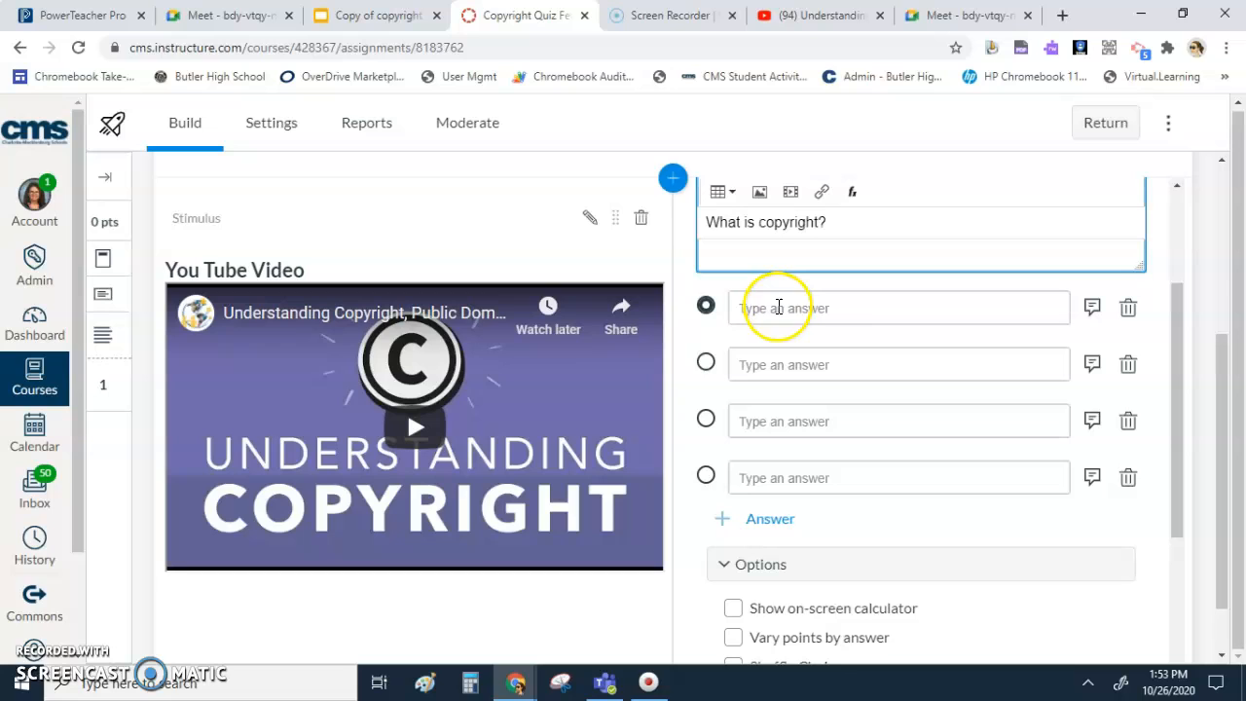
left_click(775, 308)
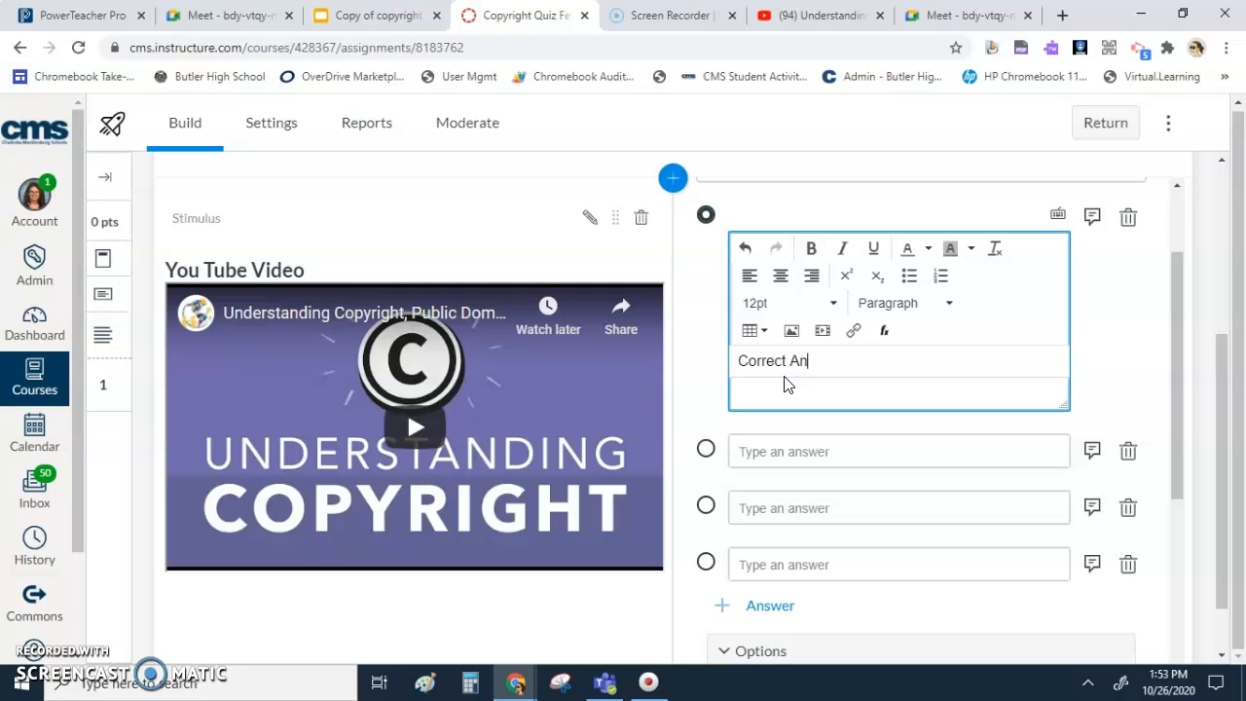
type("Correct Answer")
left_click(832, 458)
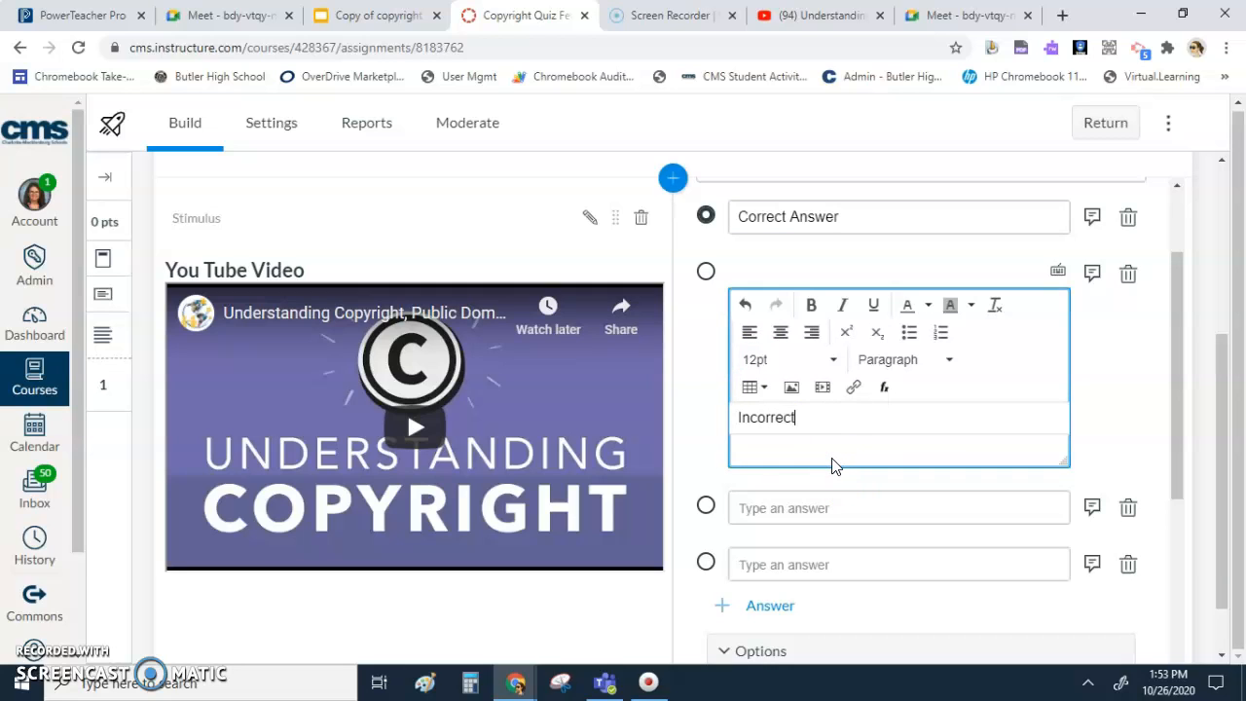
type("Incorrect")
left_click(779, 508)
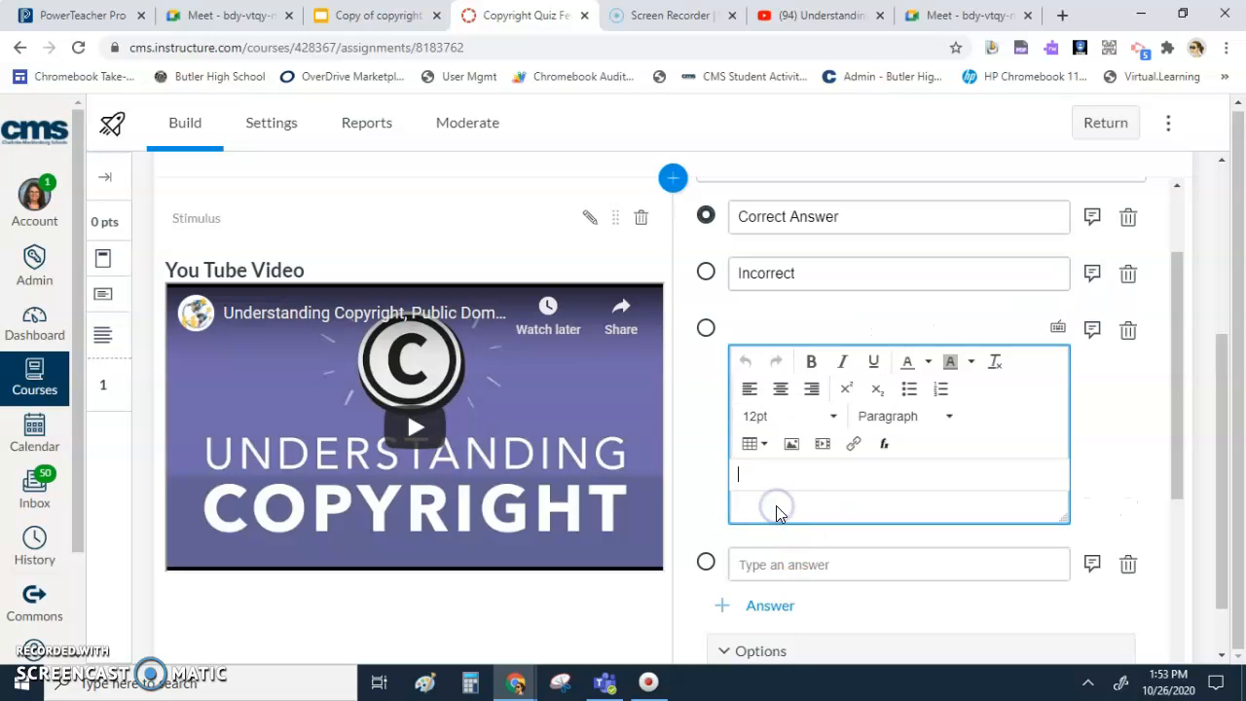
type("Icorrect 1")
left_click(755, 476)
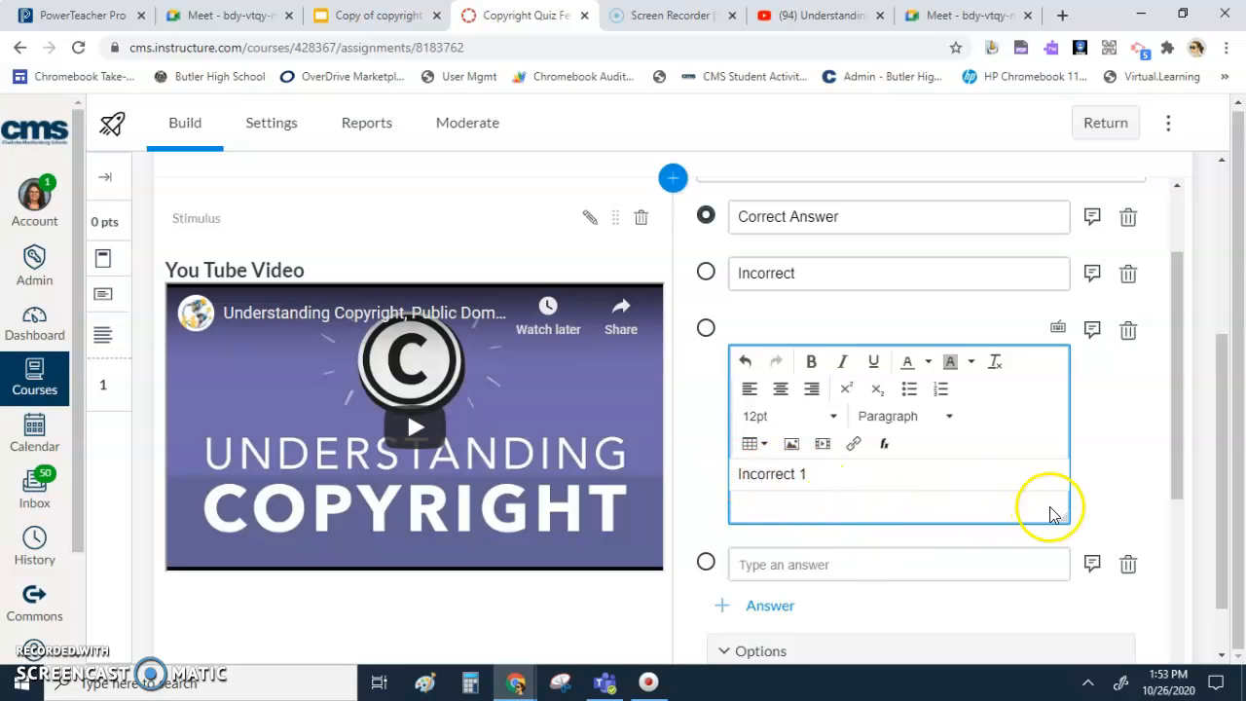
- Remove the empty fourth answer choice from the "What is copyright?" question, keeping three choices
left_click(1132, 532)
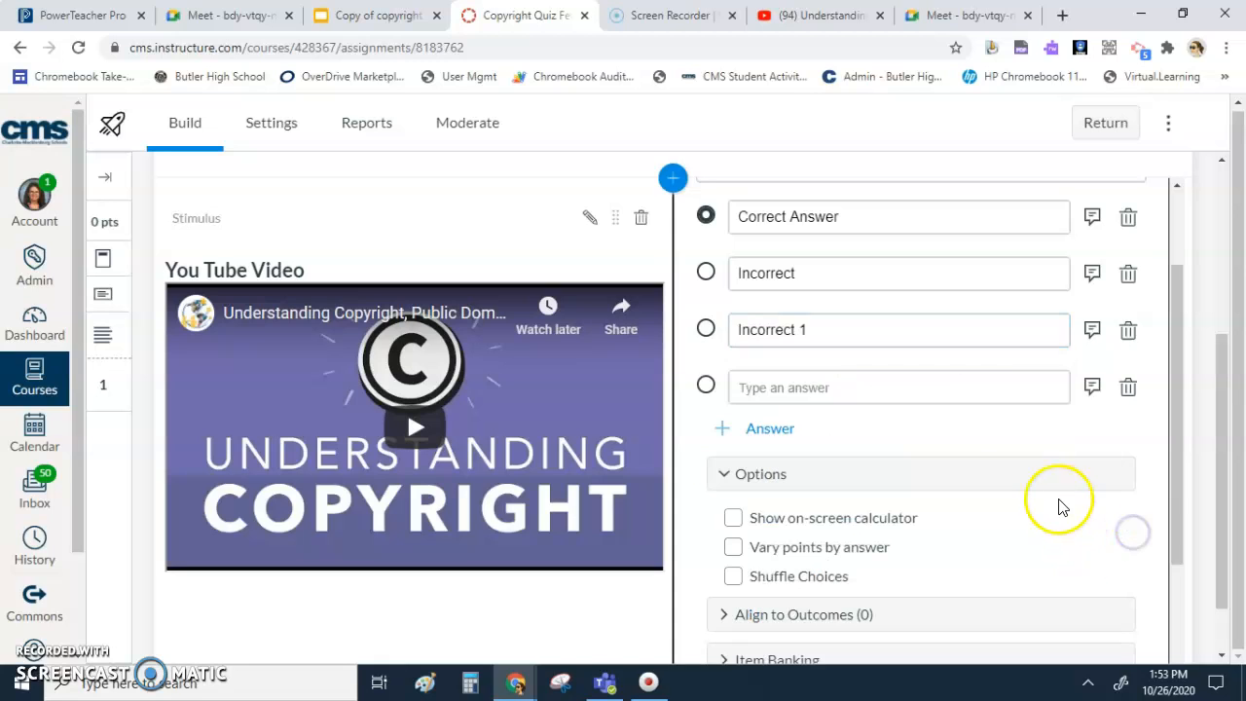
left_click(1126, 389)
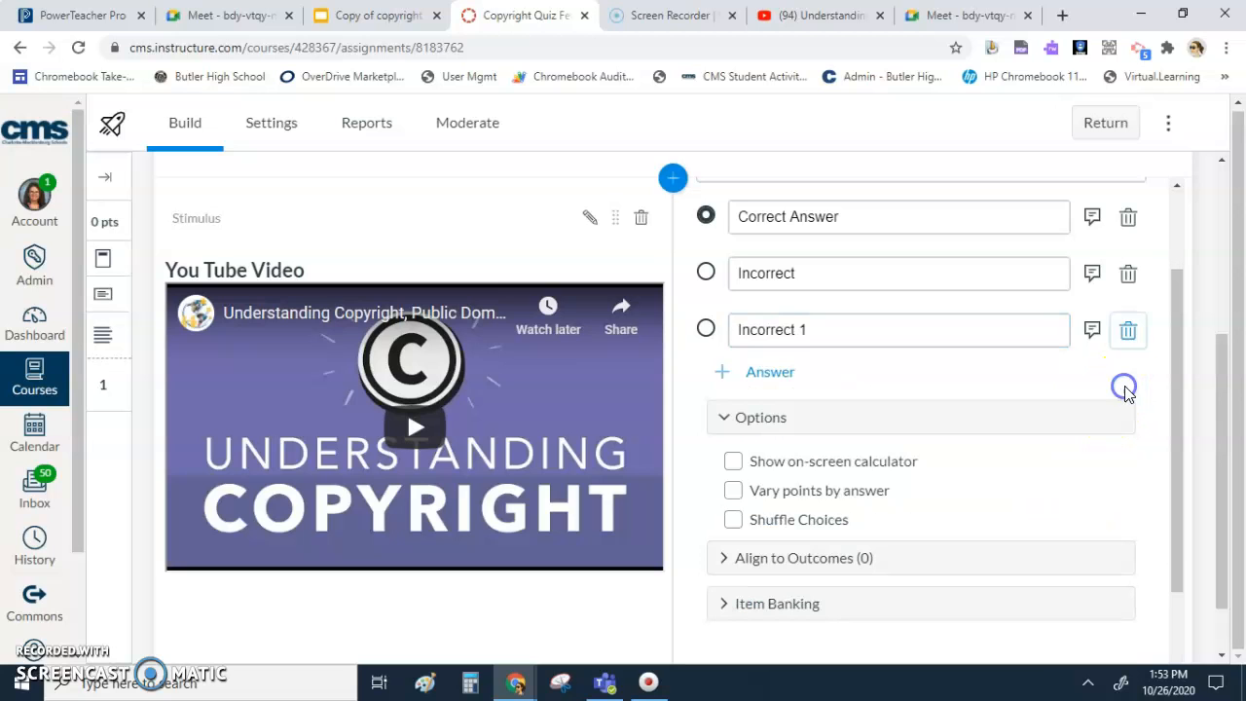
left_click(767, 373)
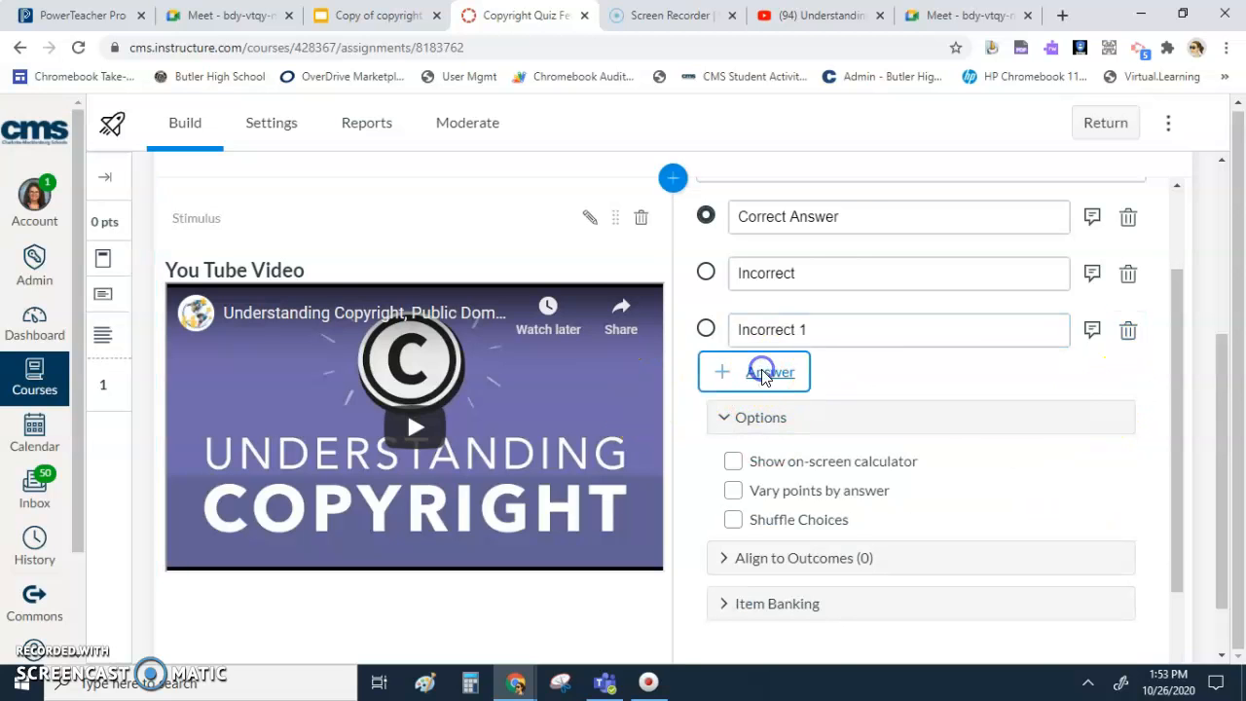
left_click(1129, 401)
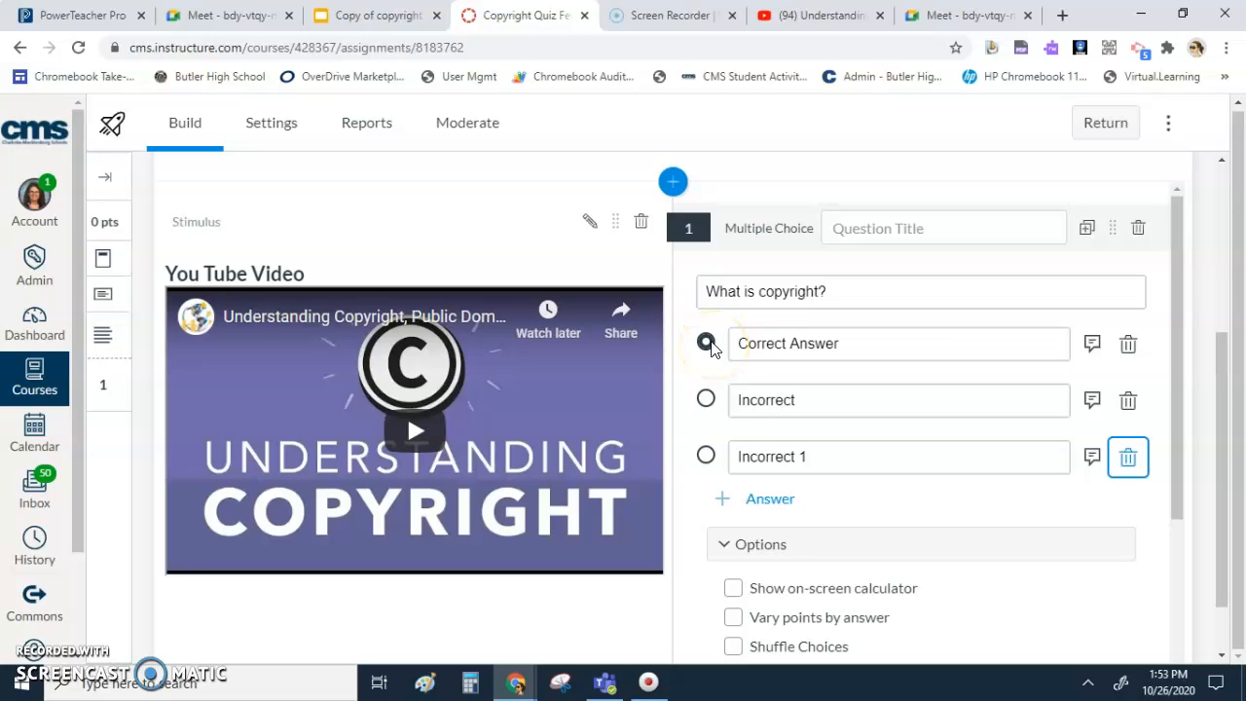
- Enable shuffling of the choices for the "What is copyright?" question
scroll(717, 349, "down", 1)
scroll(718, 348, "up", 1)
scroll(718, 345, "down", 3)
left_click(735, 392)
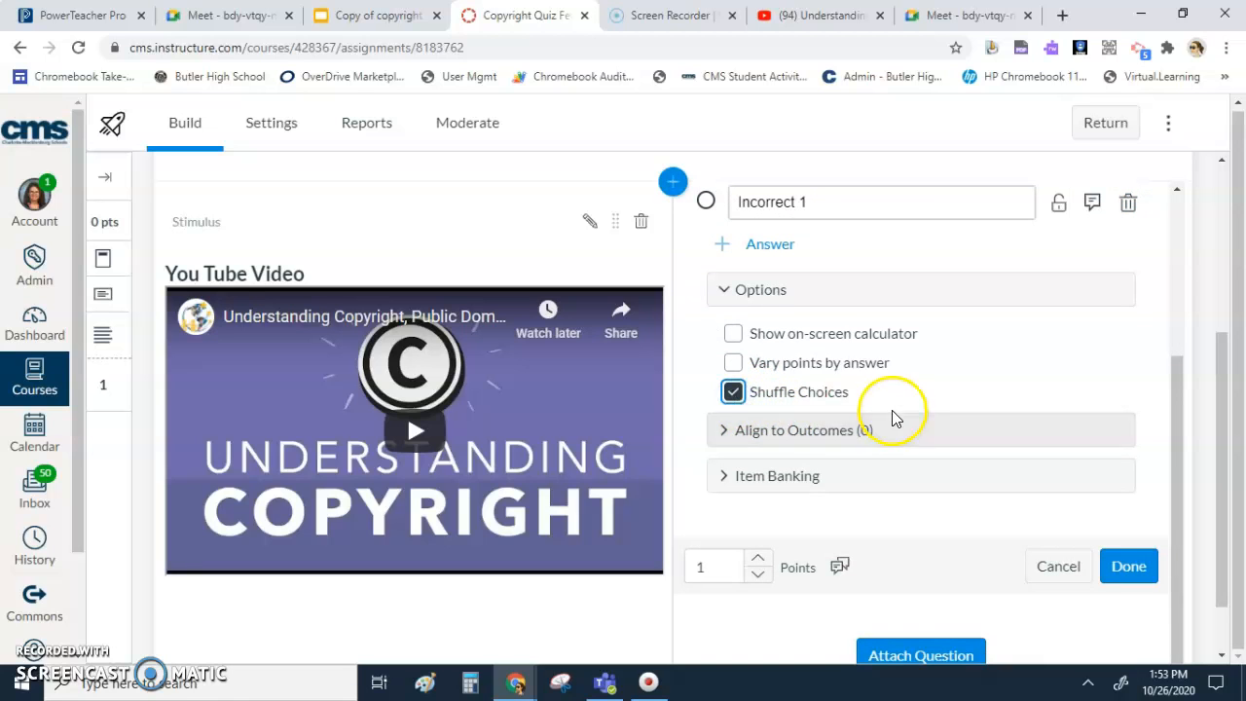
- Mark "Correct Answer" as the right choice and save the multiple choice question
scroll(876, 409, "up", 3)
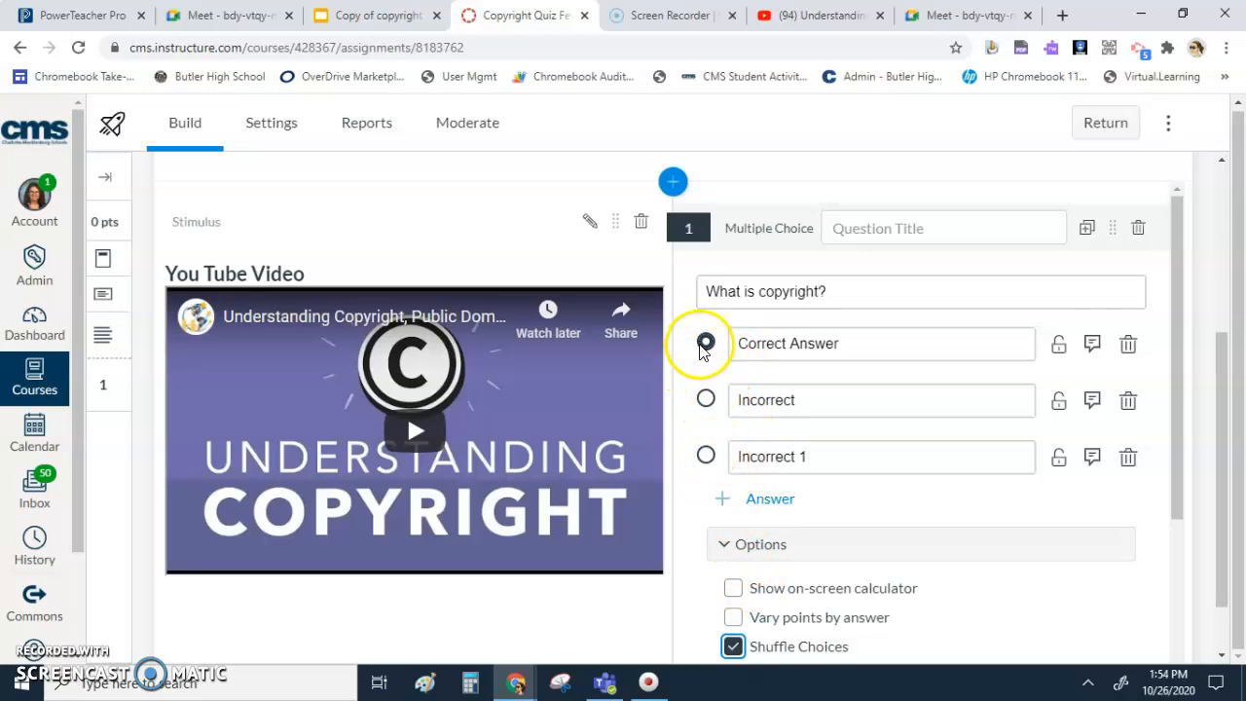
left_click(706, 400)
left_click(706, 342)
scroll(786, 414, "down", 3)
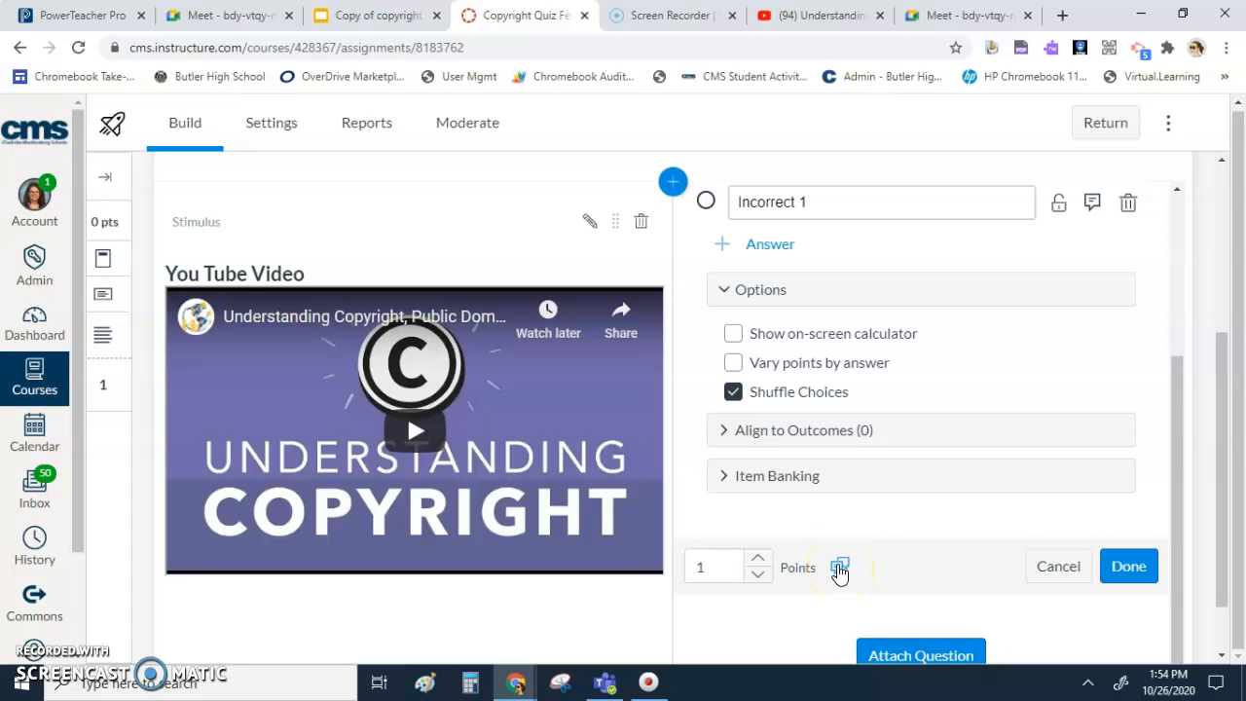
scroll(857, 560, "up", 3)
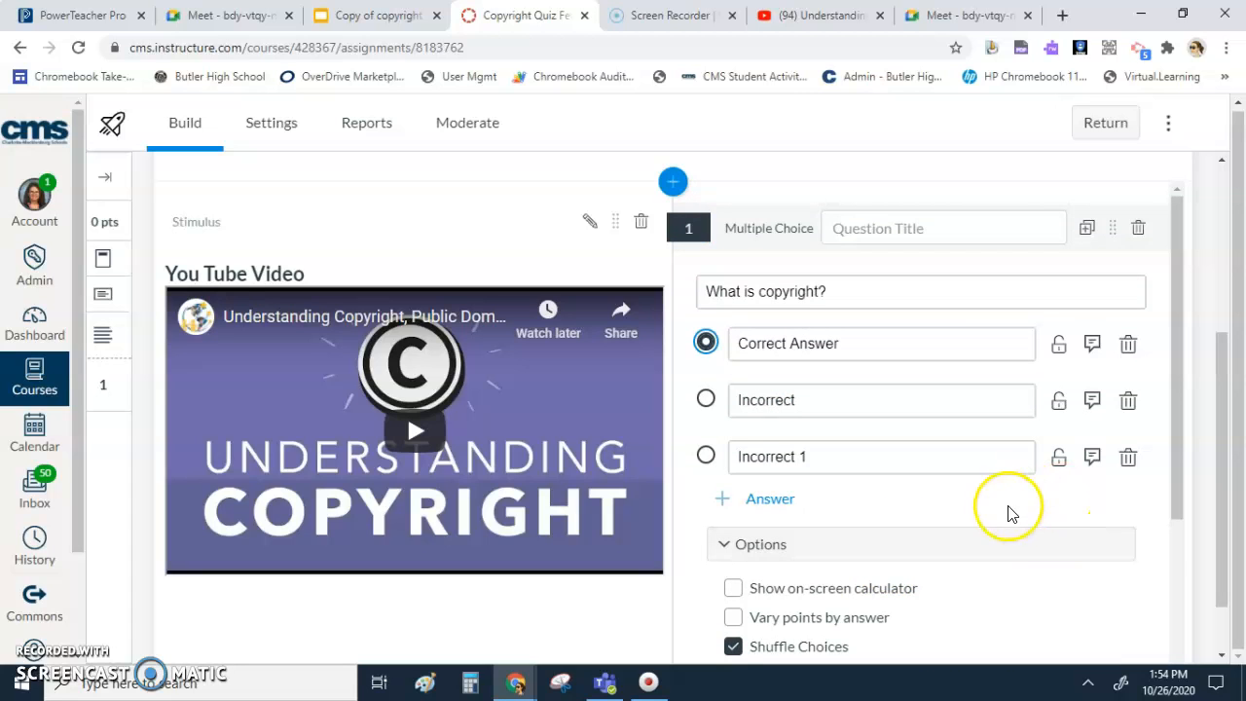
scroll(1099, 523, "down", 3)
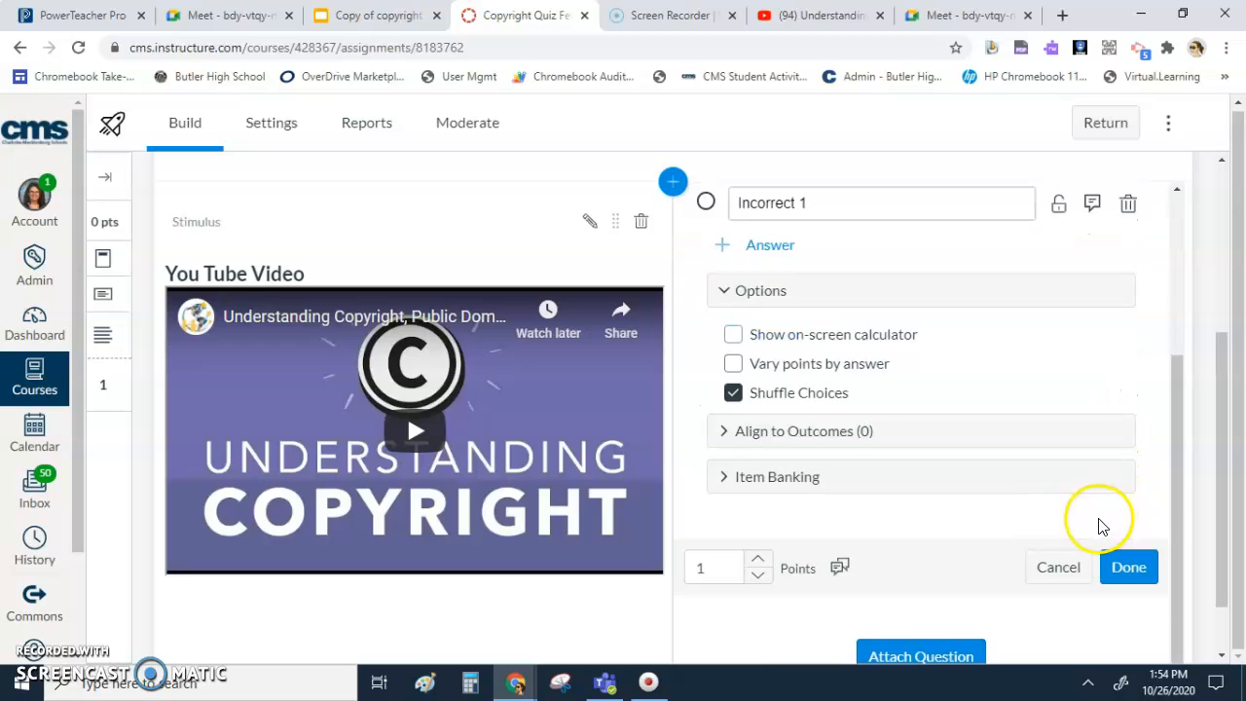
left_click(1124, 566)
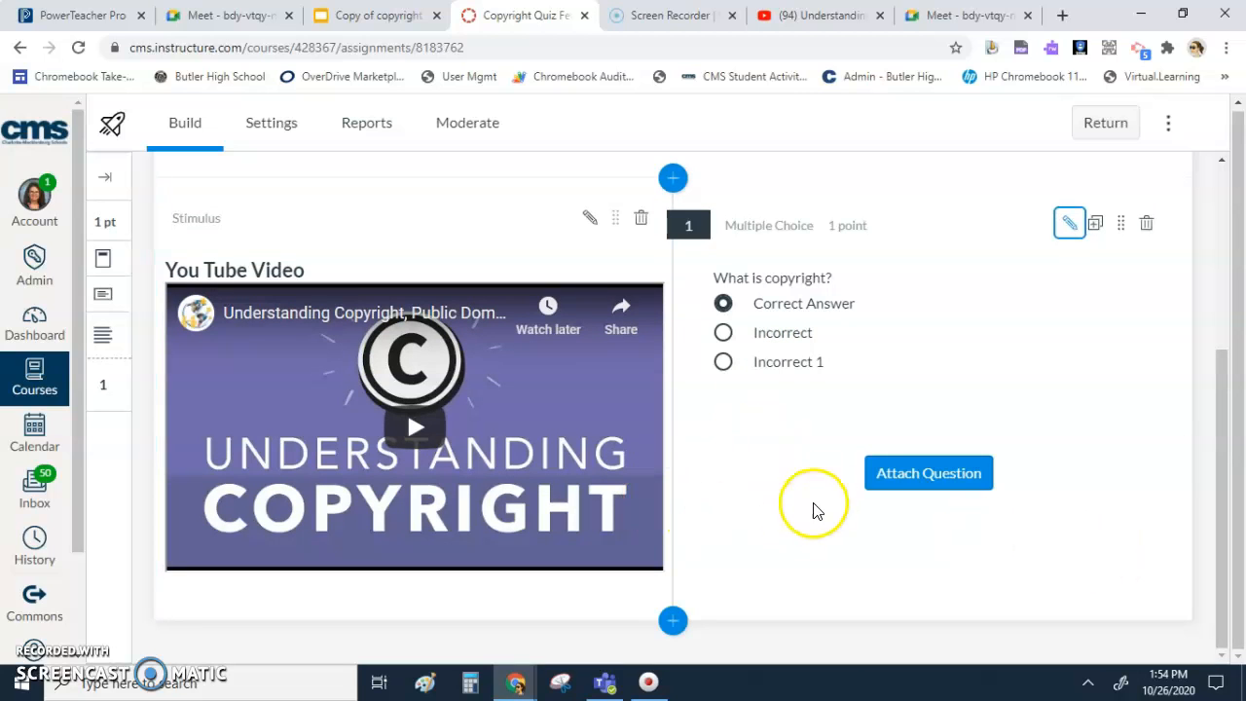
- Attach a True or False question with the stem "What is true?" to the video stimulus, keep True as the answer, and save it
left_click(903, 477)
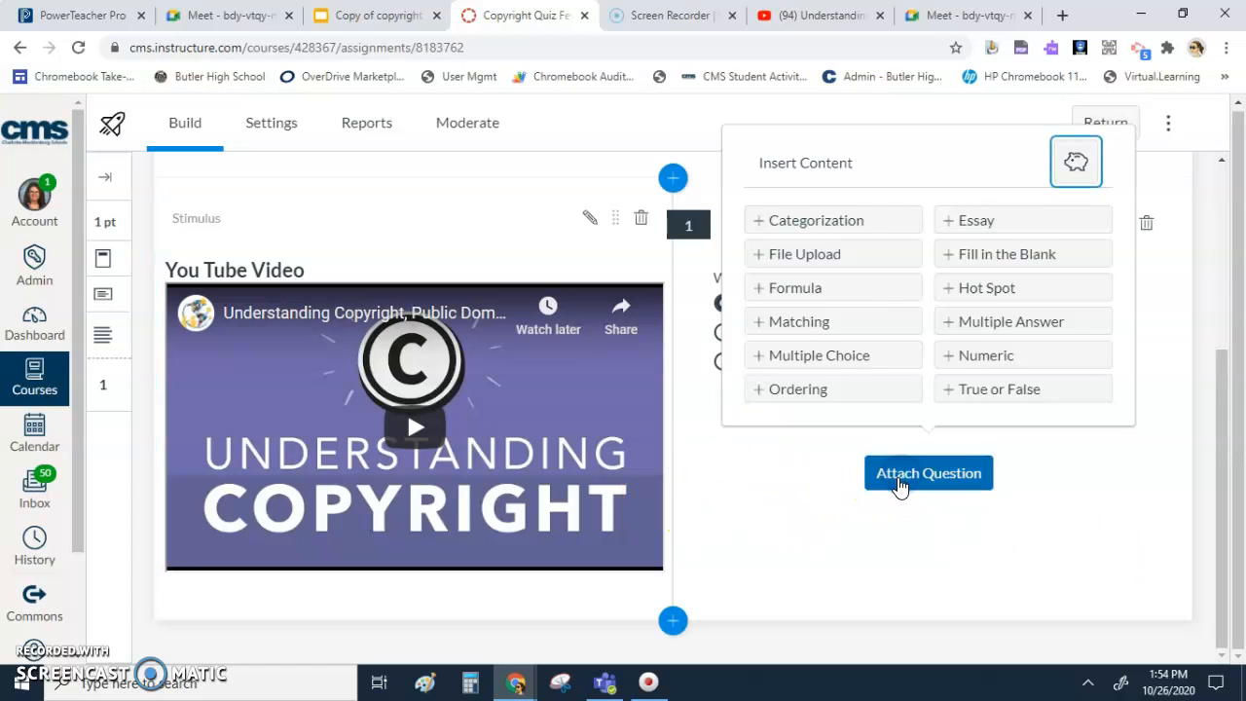
left_click(961, 389)
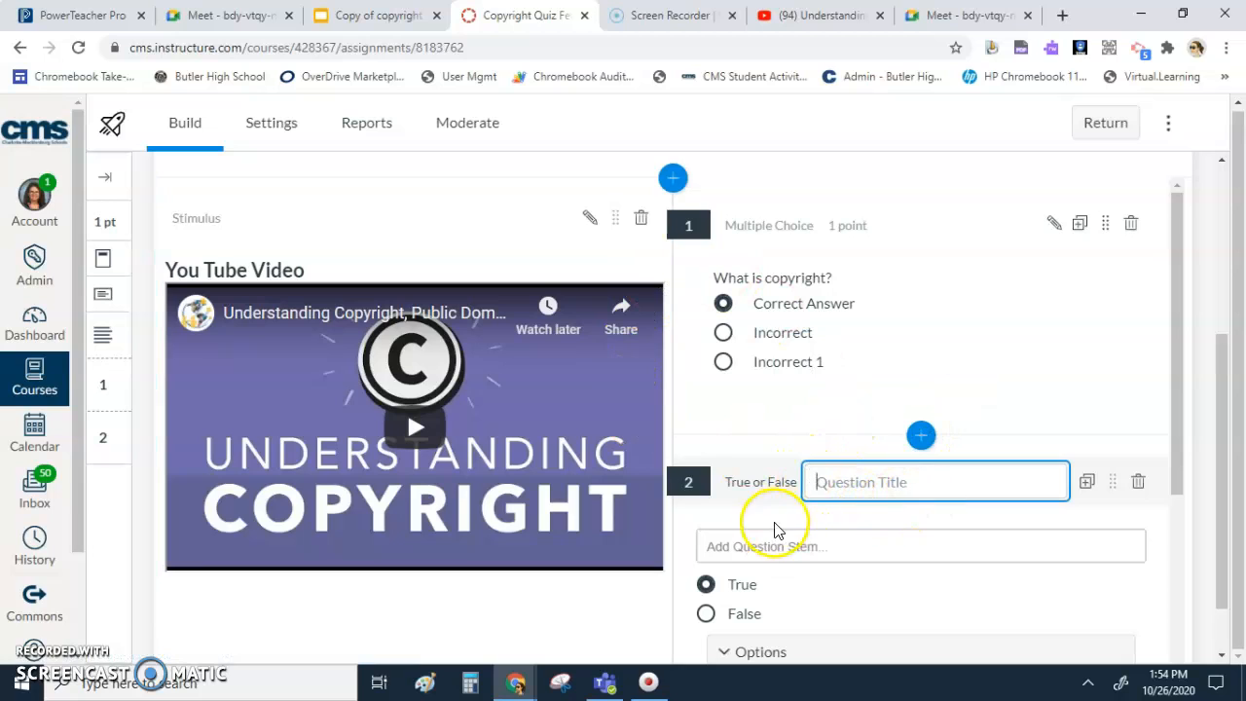
left_click(751, 548)
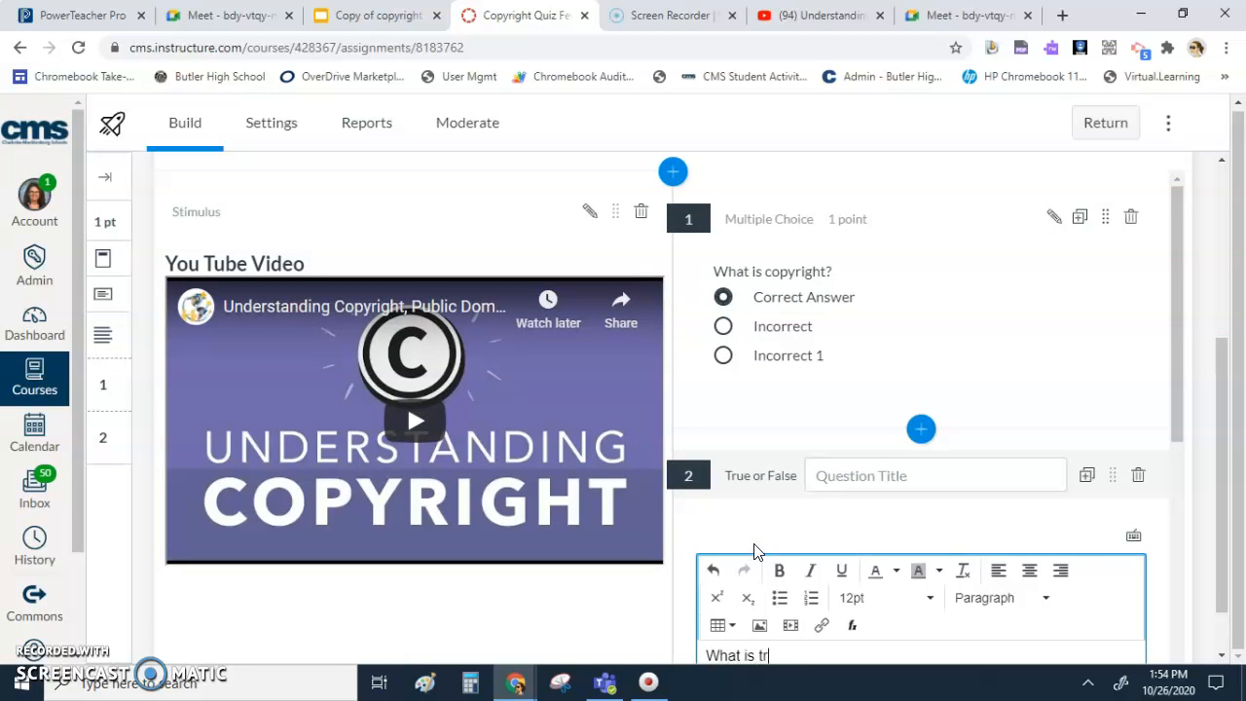
scroll(757, 551, "down", 4)
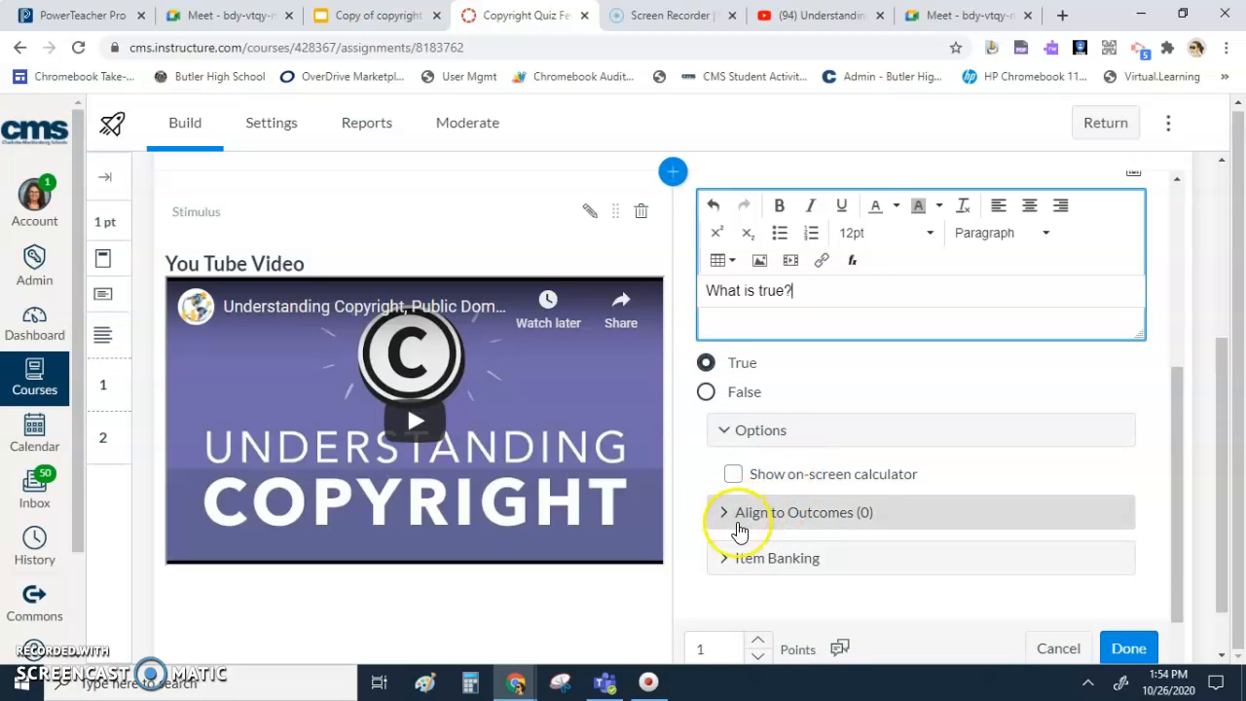
scroll(817, 520, "down", 1)
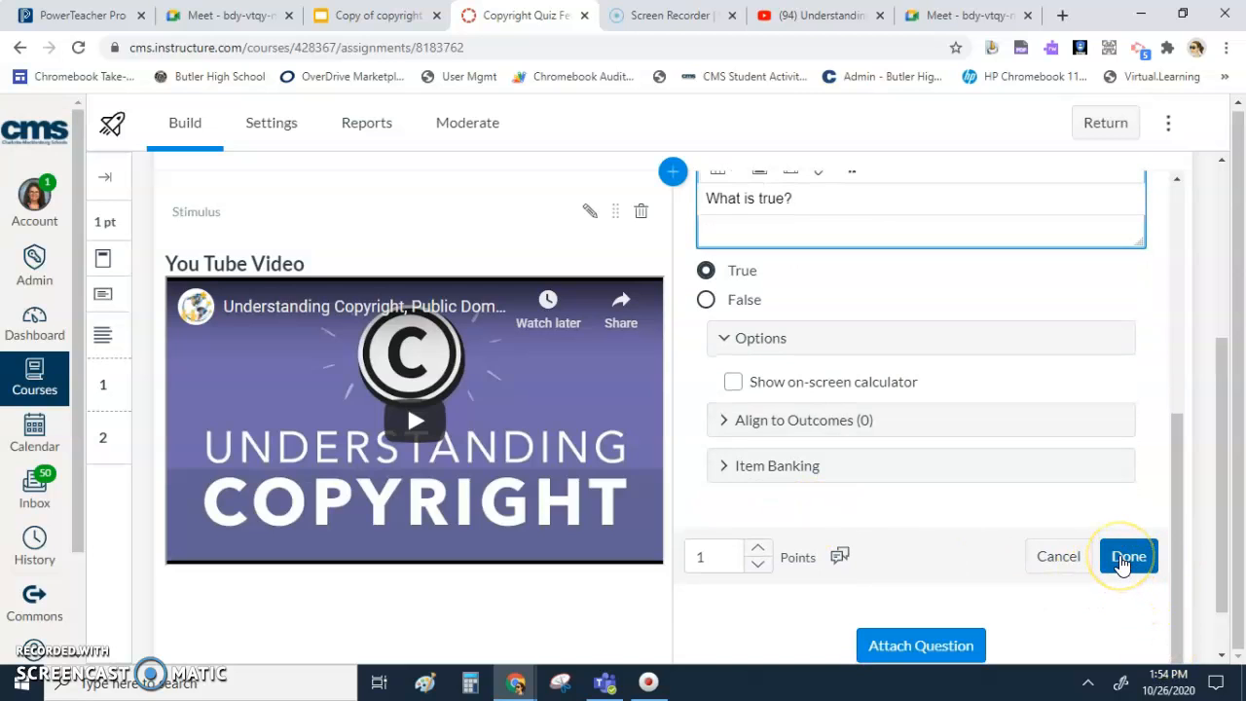
left_click(1125, 558)
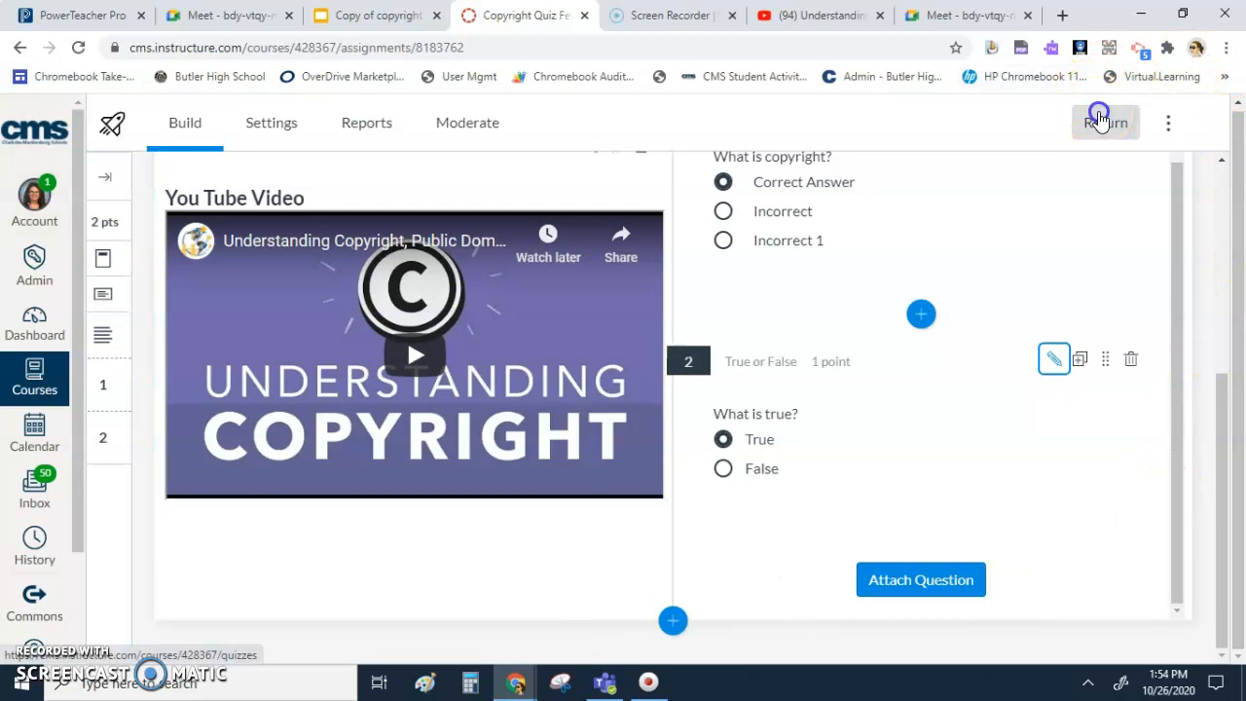
- Go back to the course's quiz list, reopen the copyright quiz, and start its preview
left_click(1100, 121)
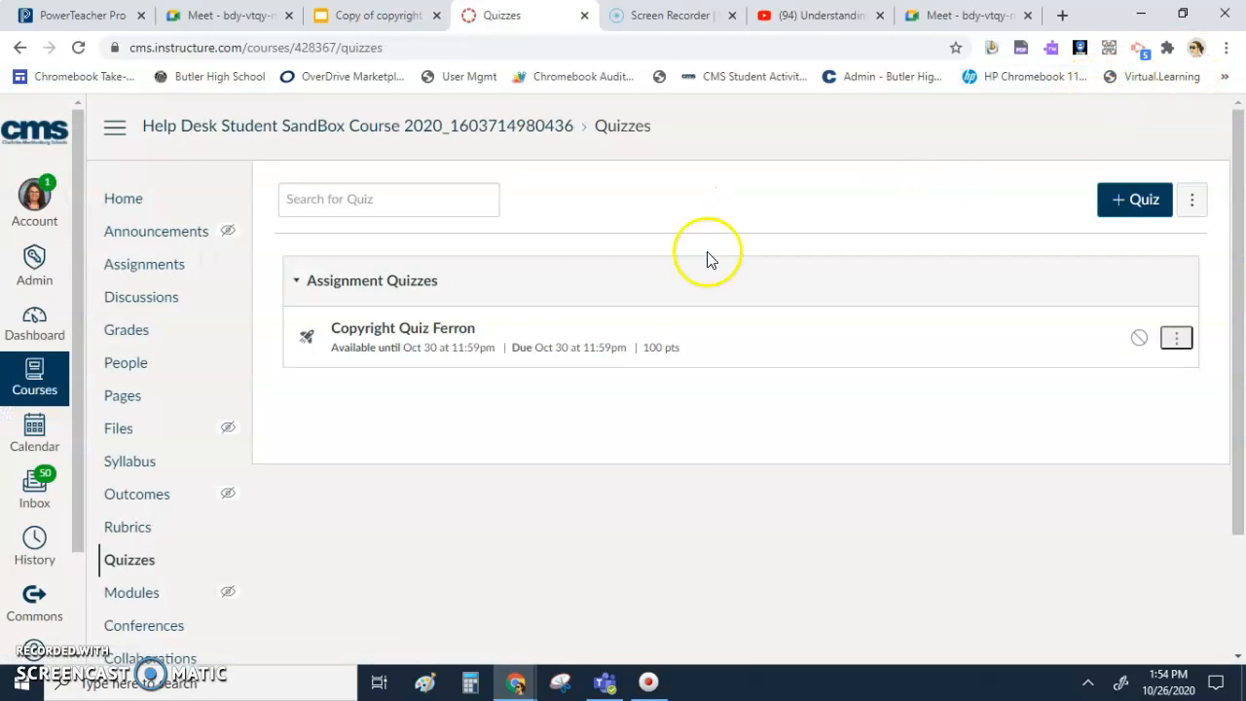
left_click(365, 338)
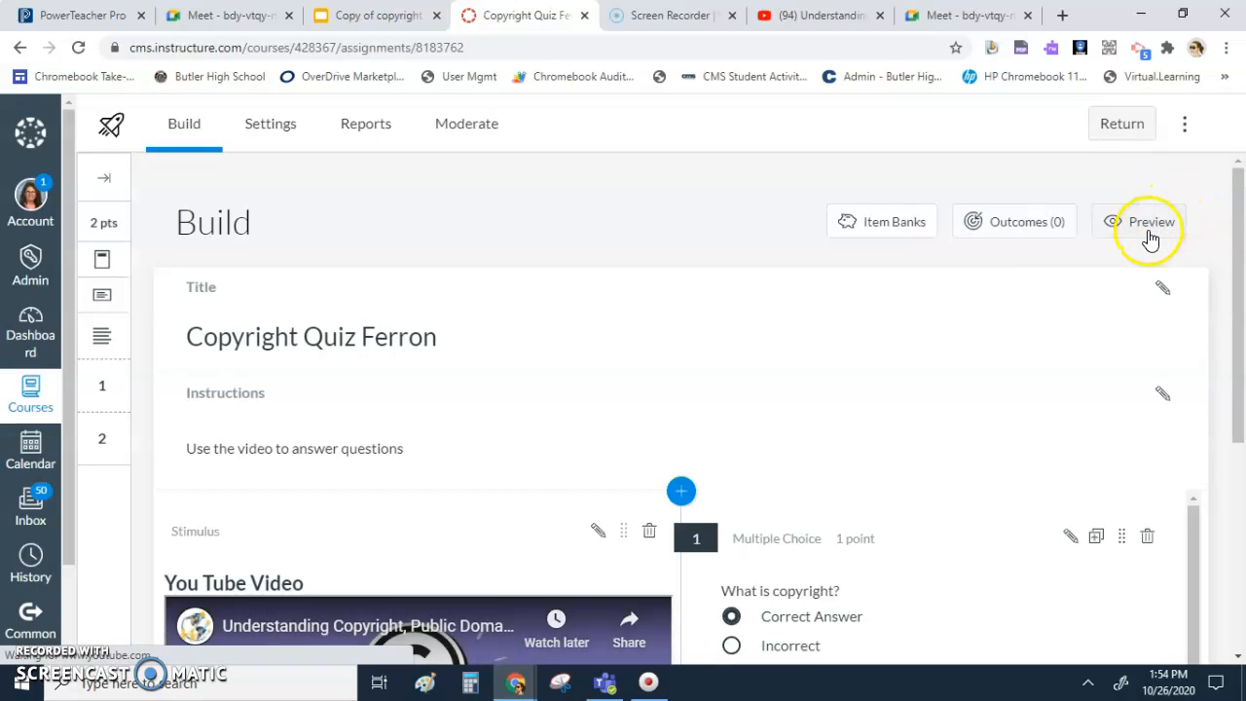
left_click(1145, 233)
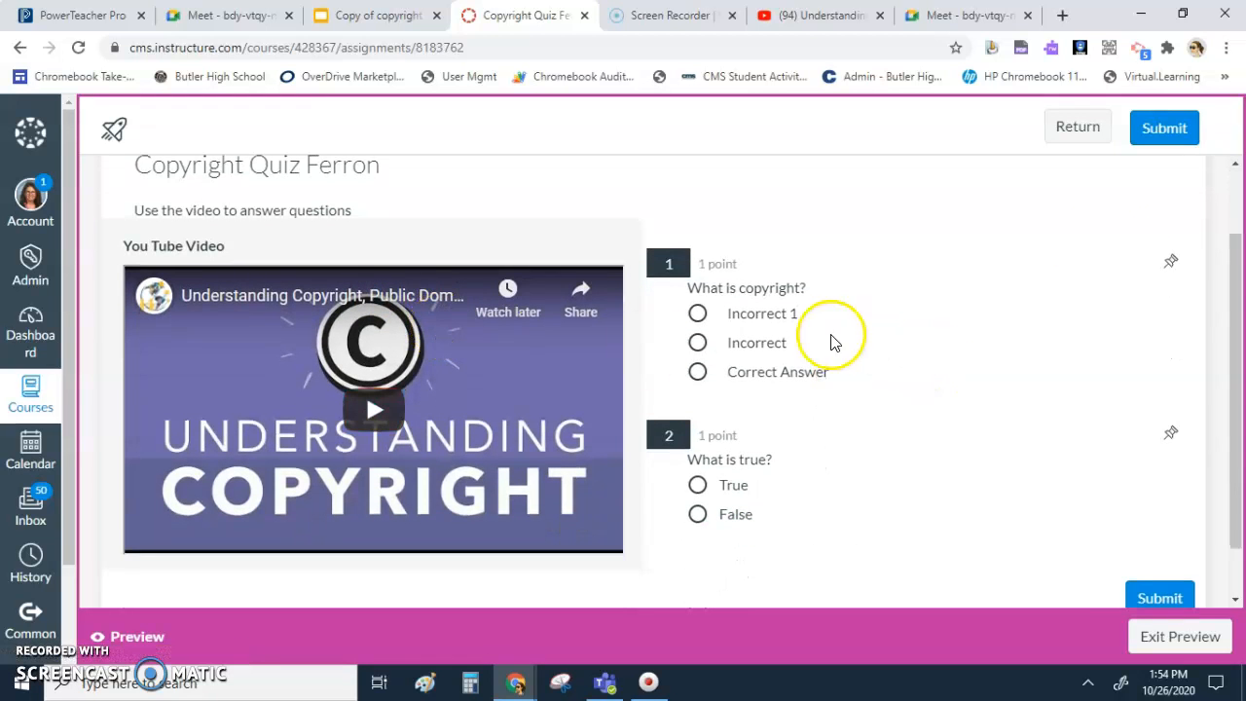
- Answer the previewed questions with "Correct Answer" and "True" and submit the attempt
left_click(697, 372)
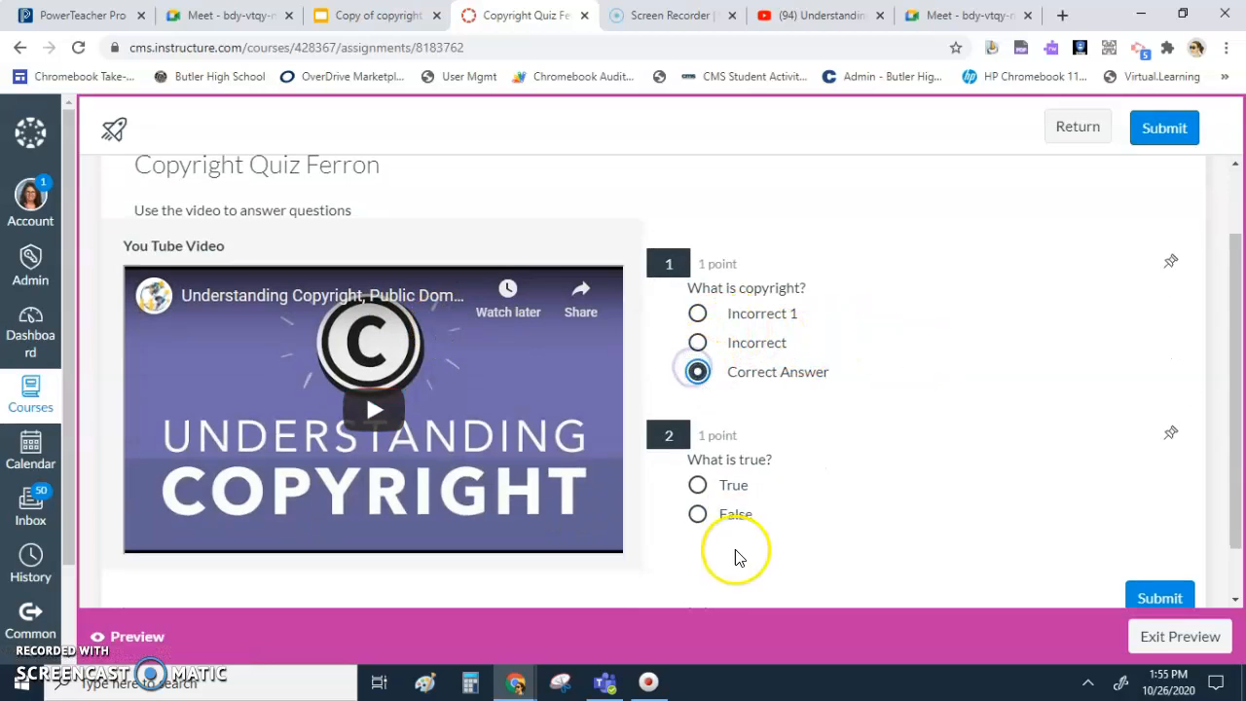
left_click(696, 485)
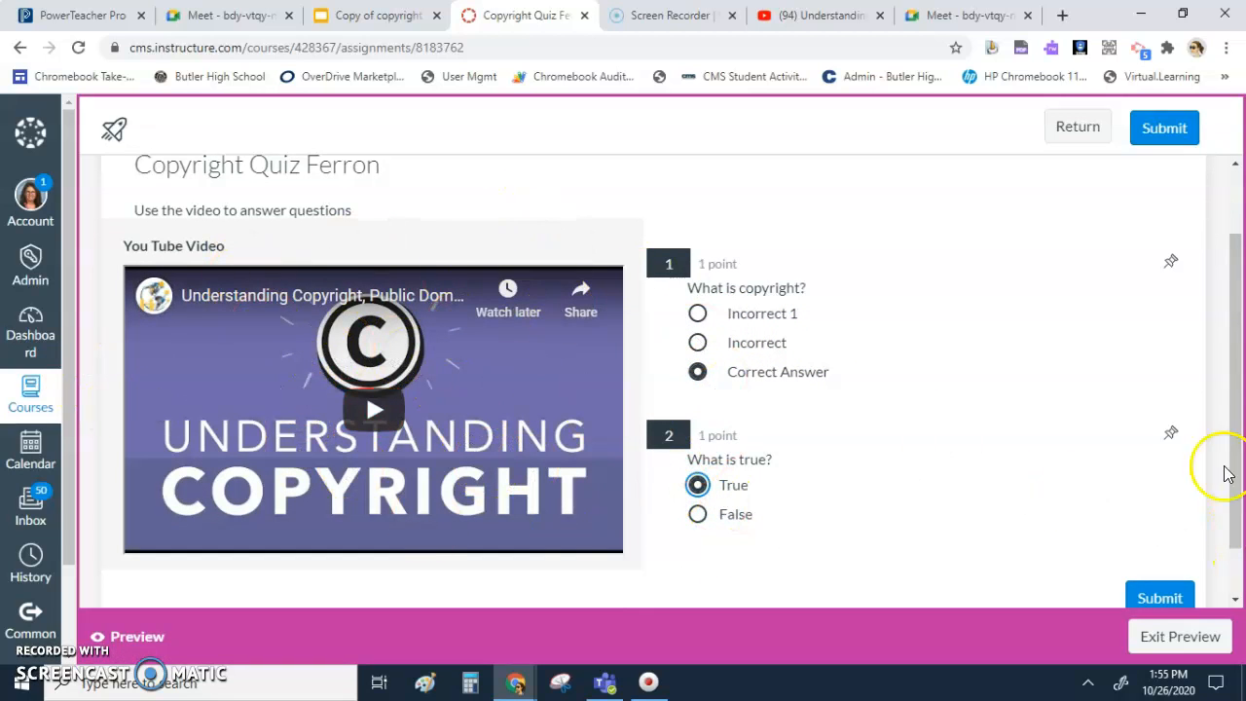
left_click(1153, 598)
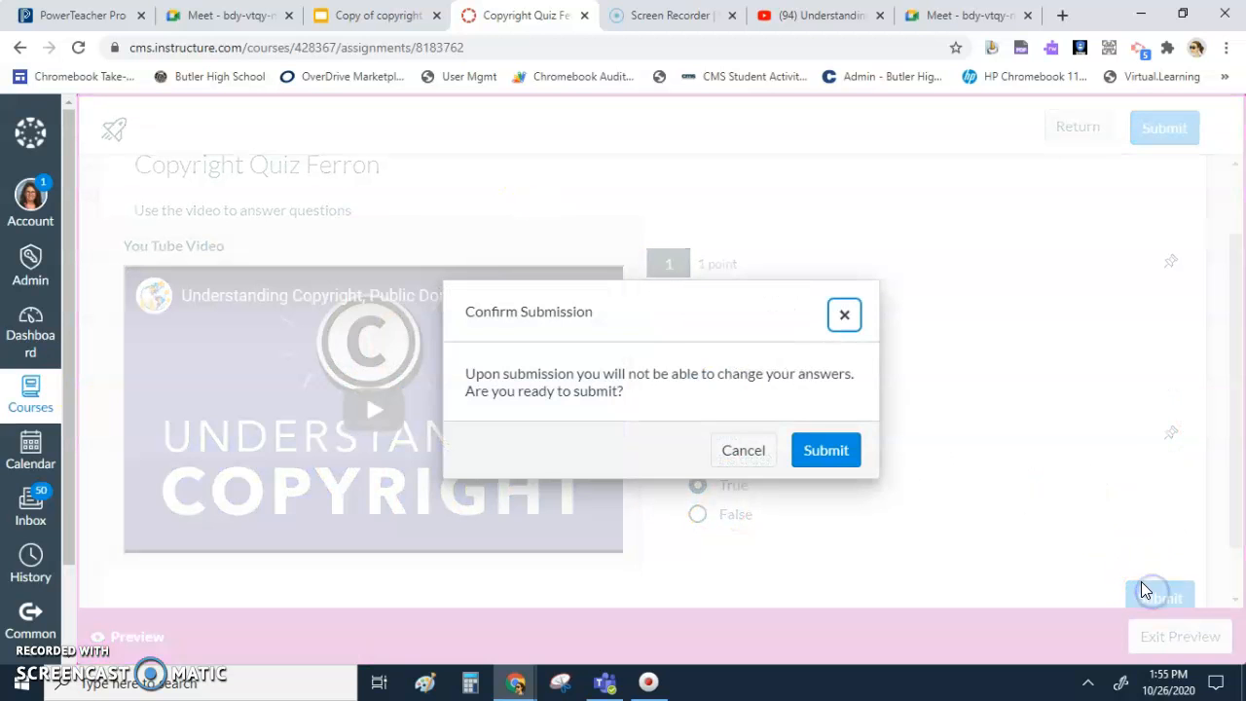
left_click(821, 450)
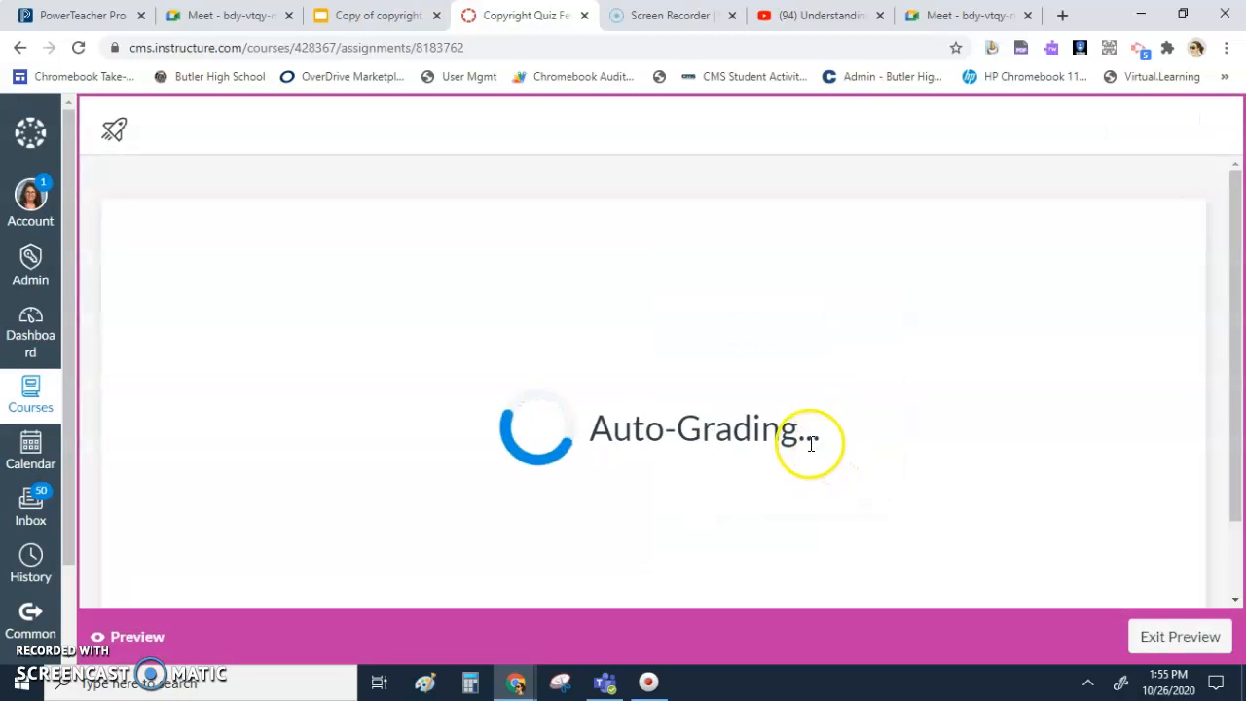
- Review the results of the preview attempt and exit the preview
scroll(397, 479, "down", 4)
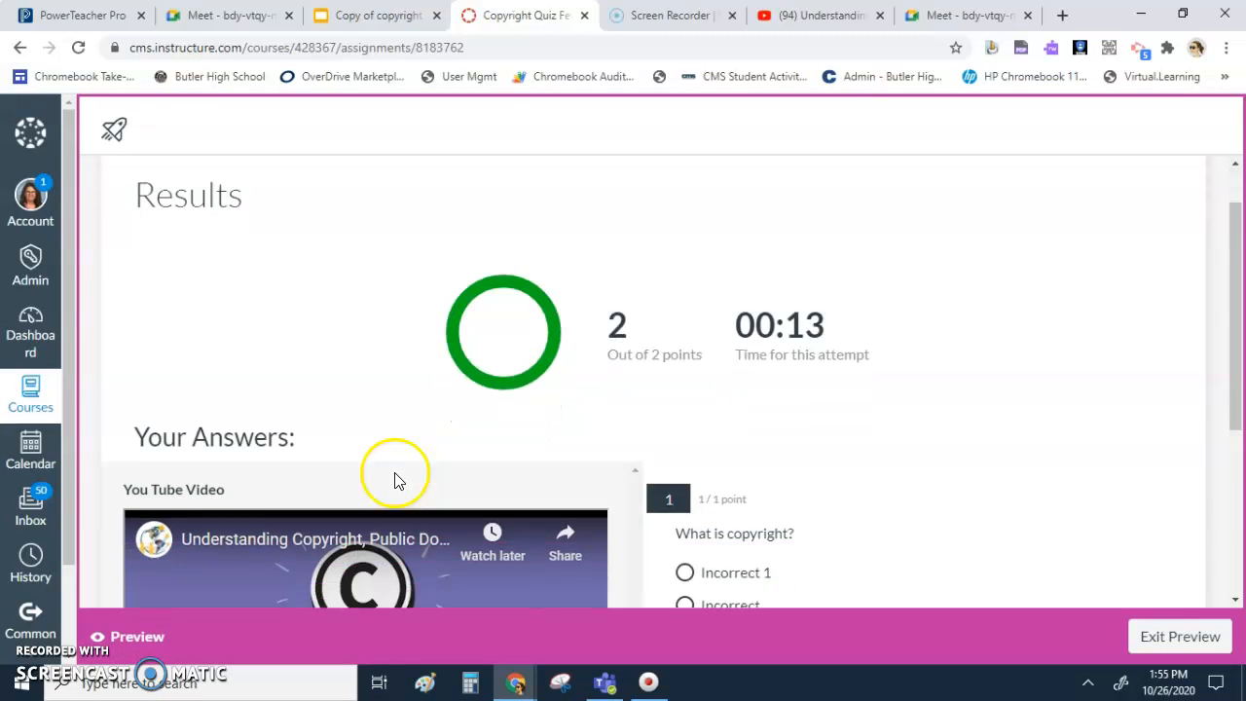
scroll(1197, 566, "down", 1)
left_click(1178, 634)
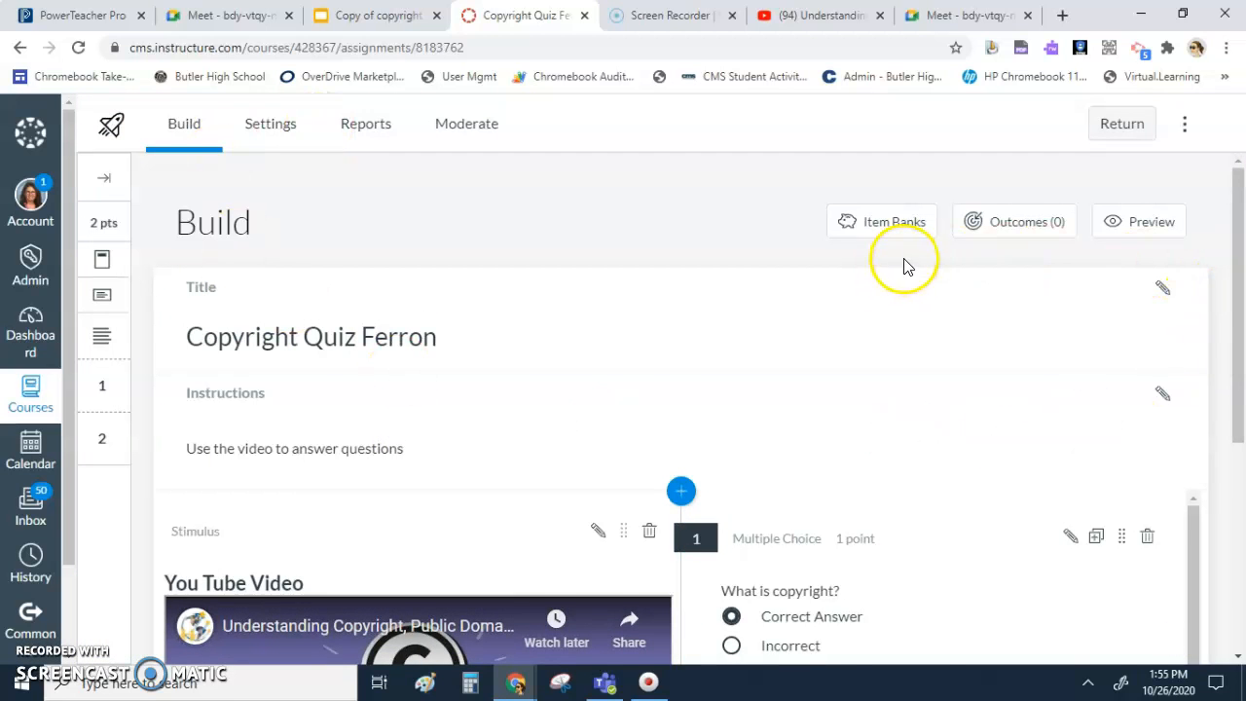
- Return to the course's quiz list and publish the copyright quiz
scroll(905, 259, "down", 2)
scroll(912, 263, "up", 2)
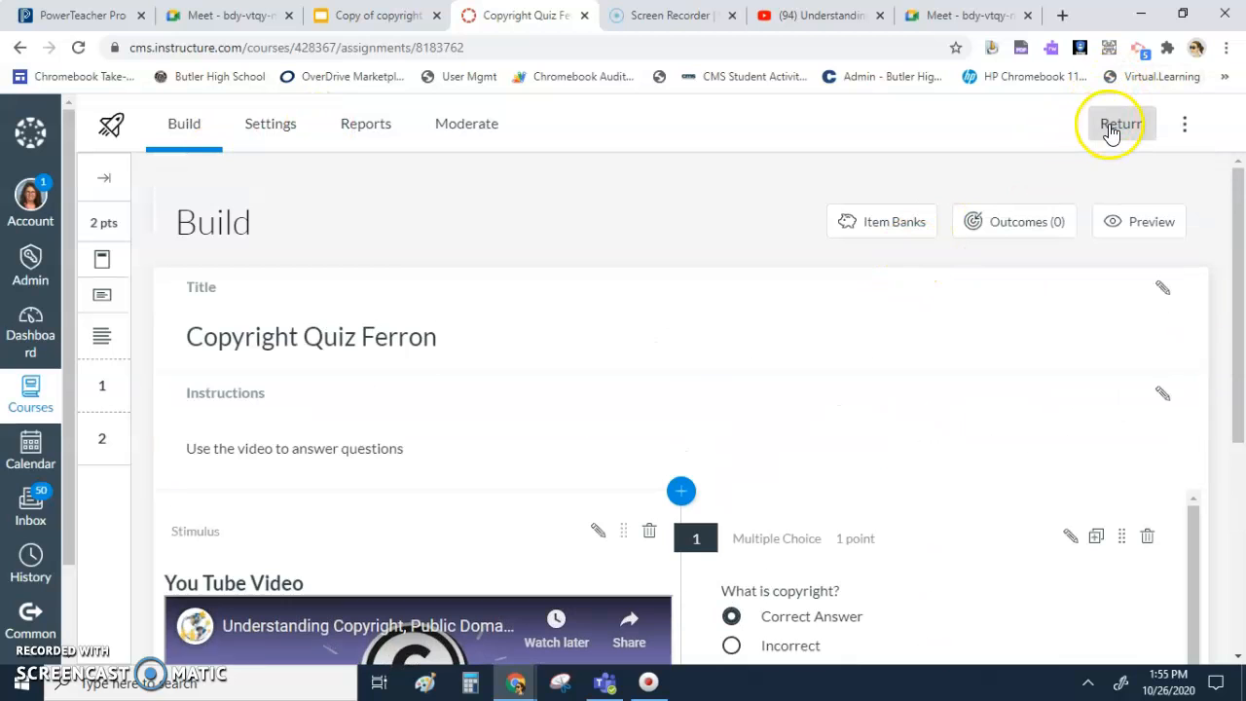
left_click(1114, 126)
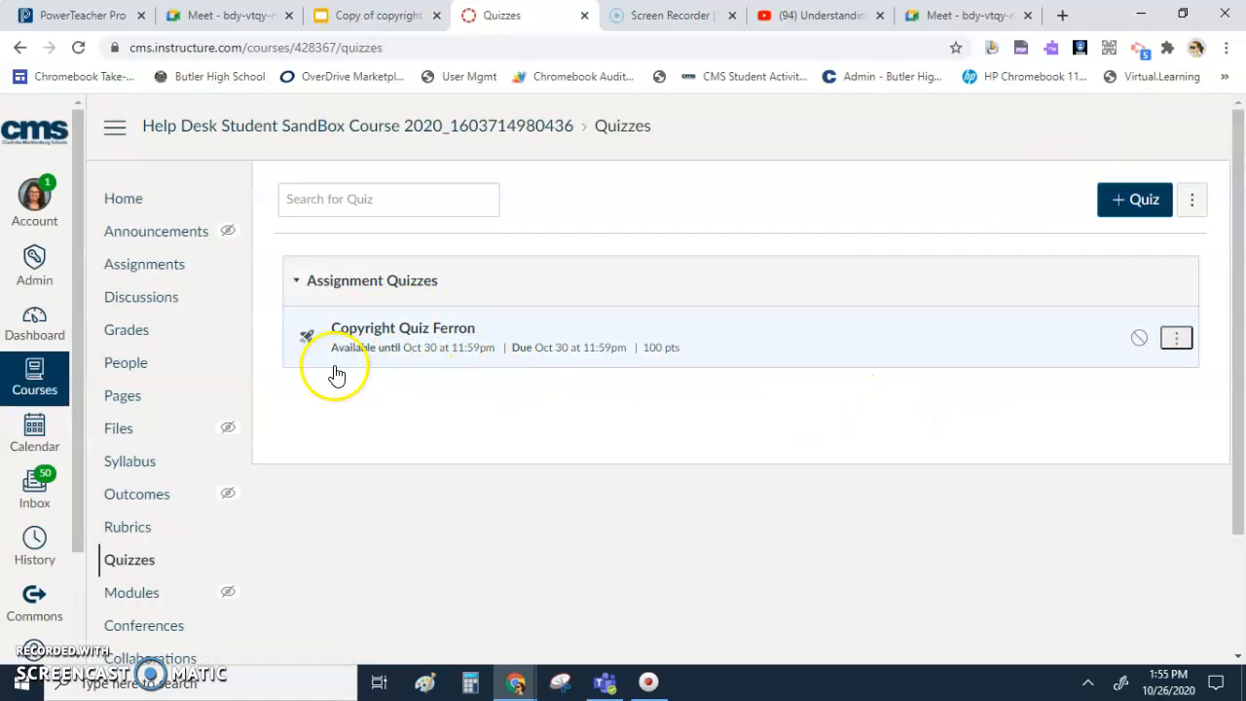
left_click(1140, 340)
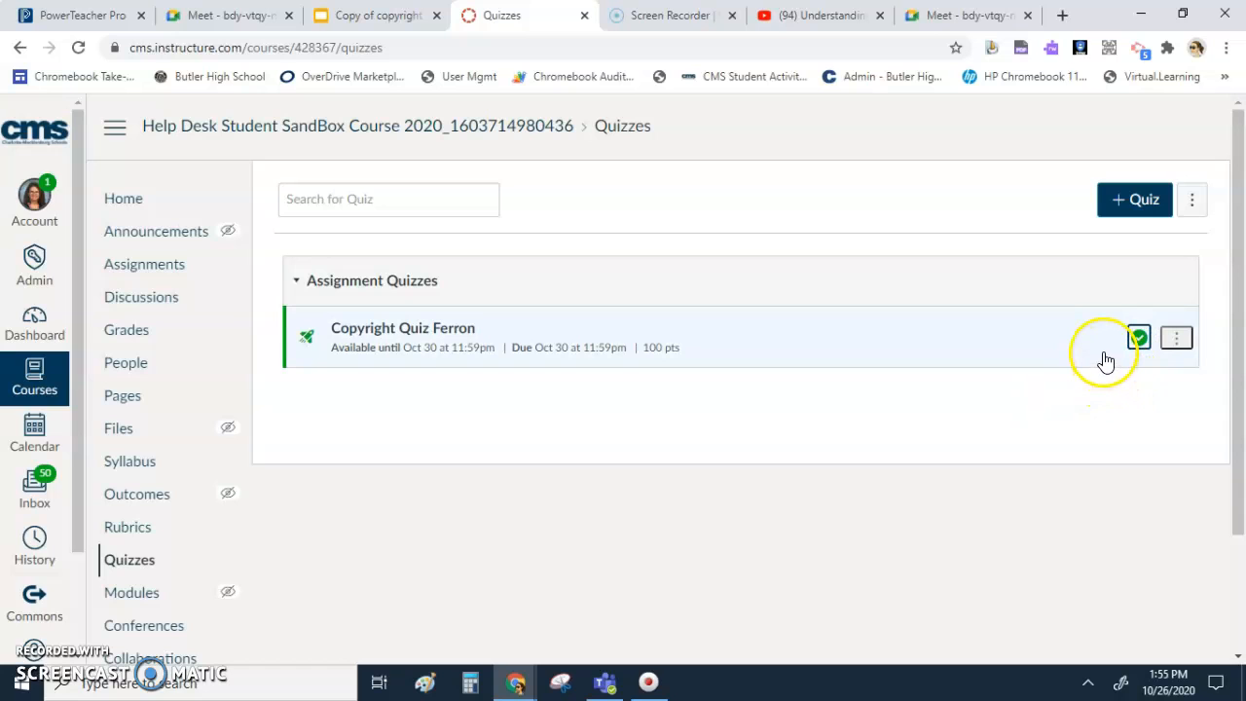
- Add a course module named with the teacher's surname and move it above all other modules
left_click(136, 593)
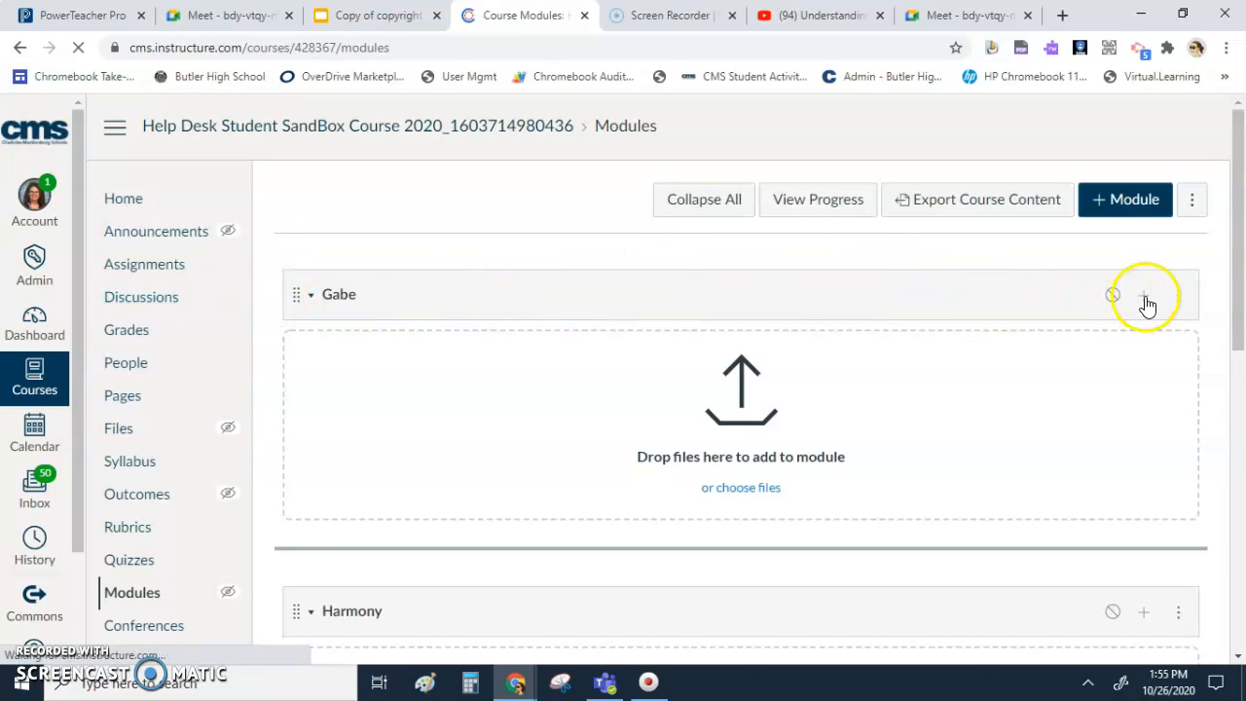
left_click(1130, 200)
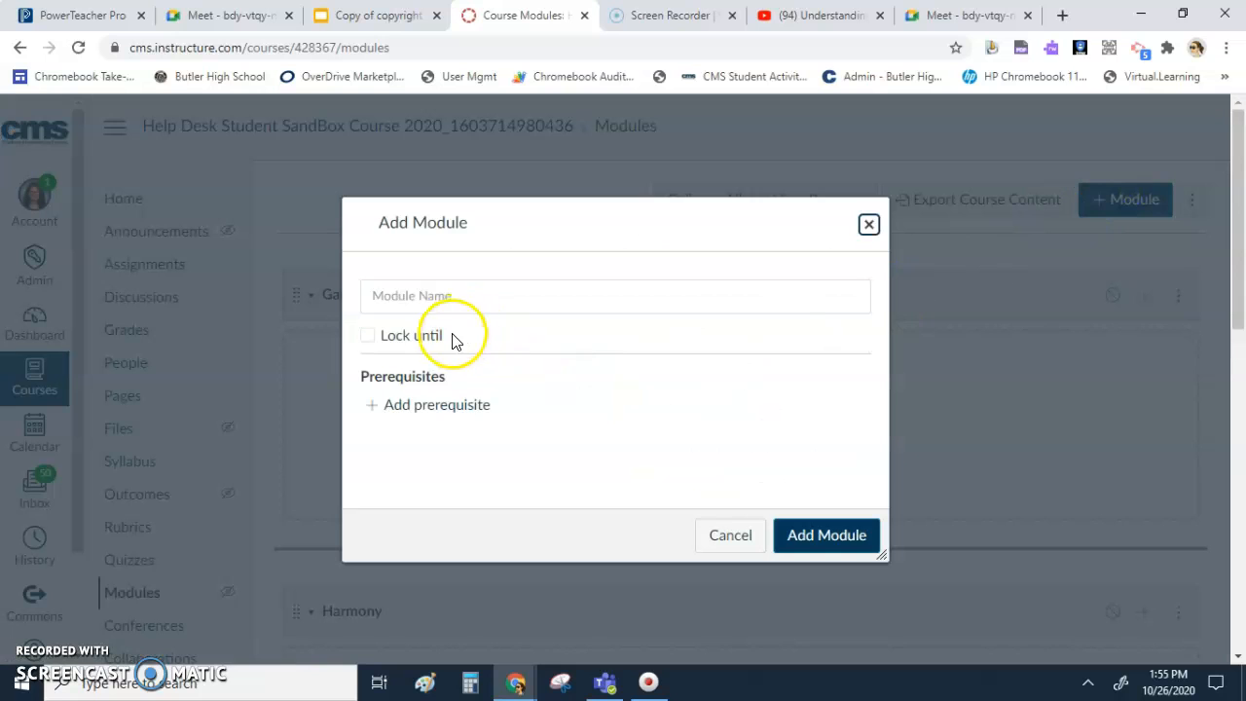
left_click(437, 295)
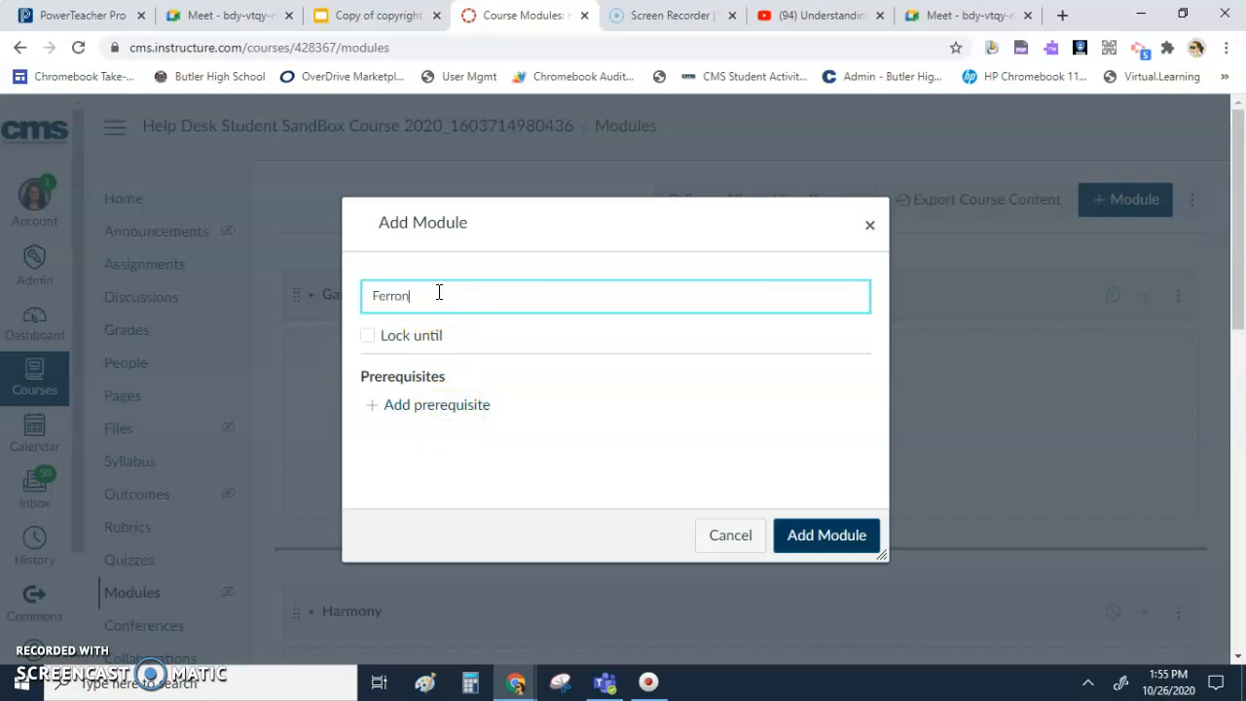
left_click(809, 536)
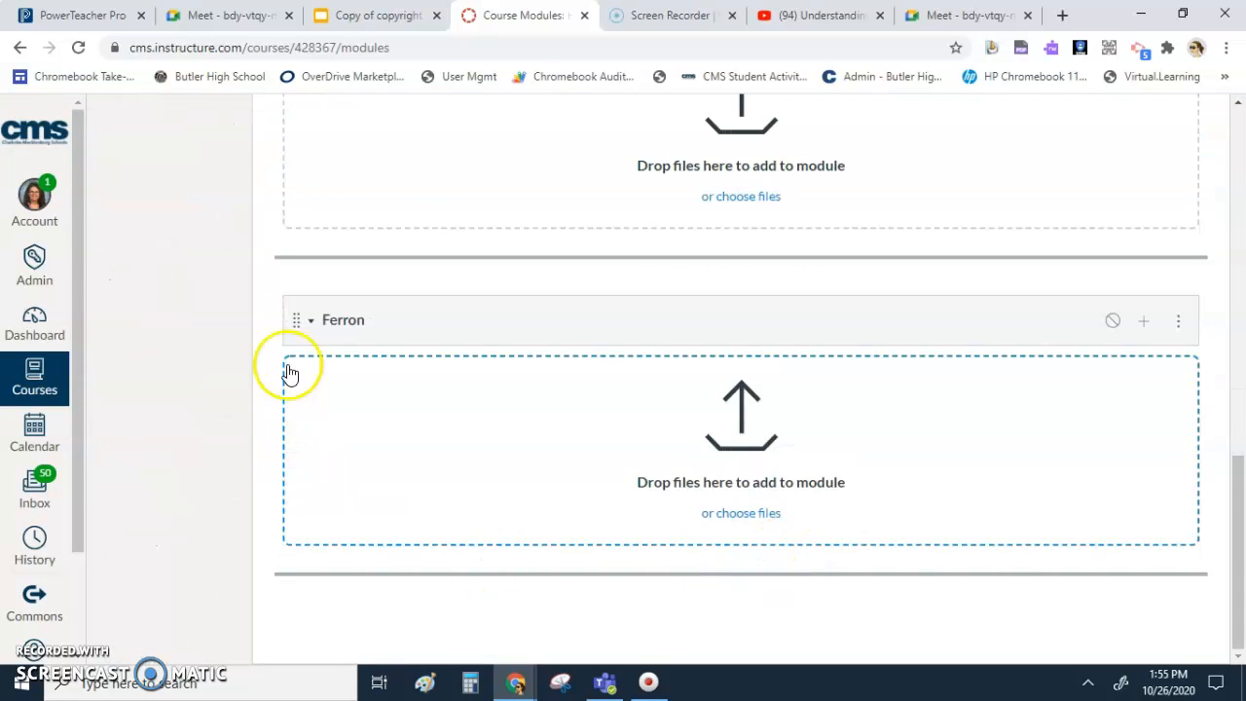
left_click_drag(297, 322, 69, 345)
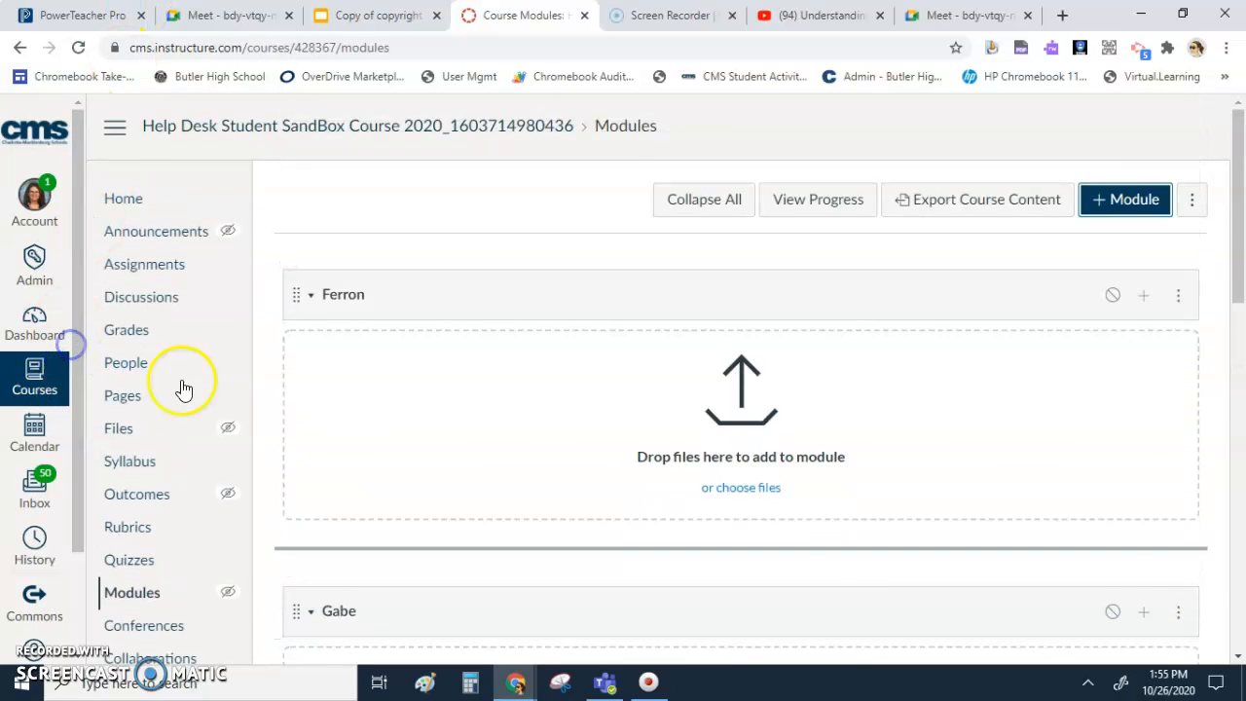
- Add the existing copyright quiz assignment to the new module named with the teacher's surname, without indentation
left_click(1144, 296)
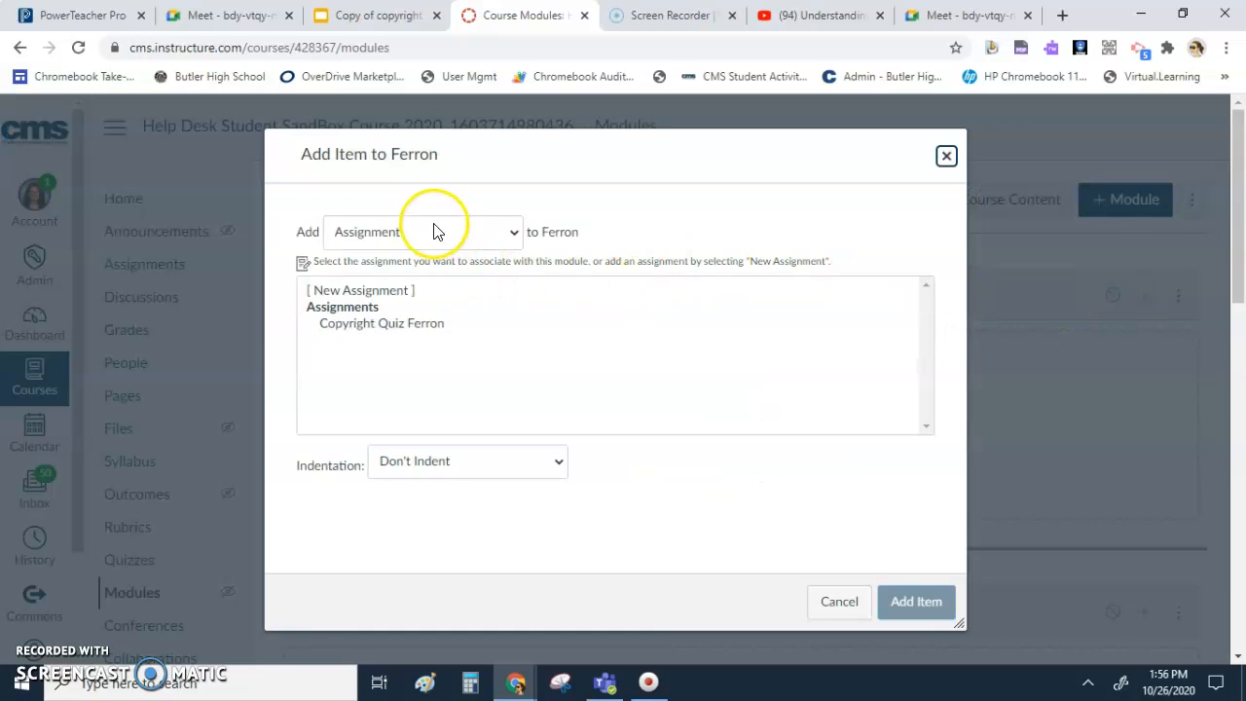
left_click(389, 325)
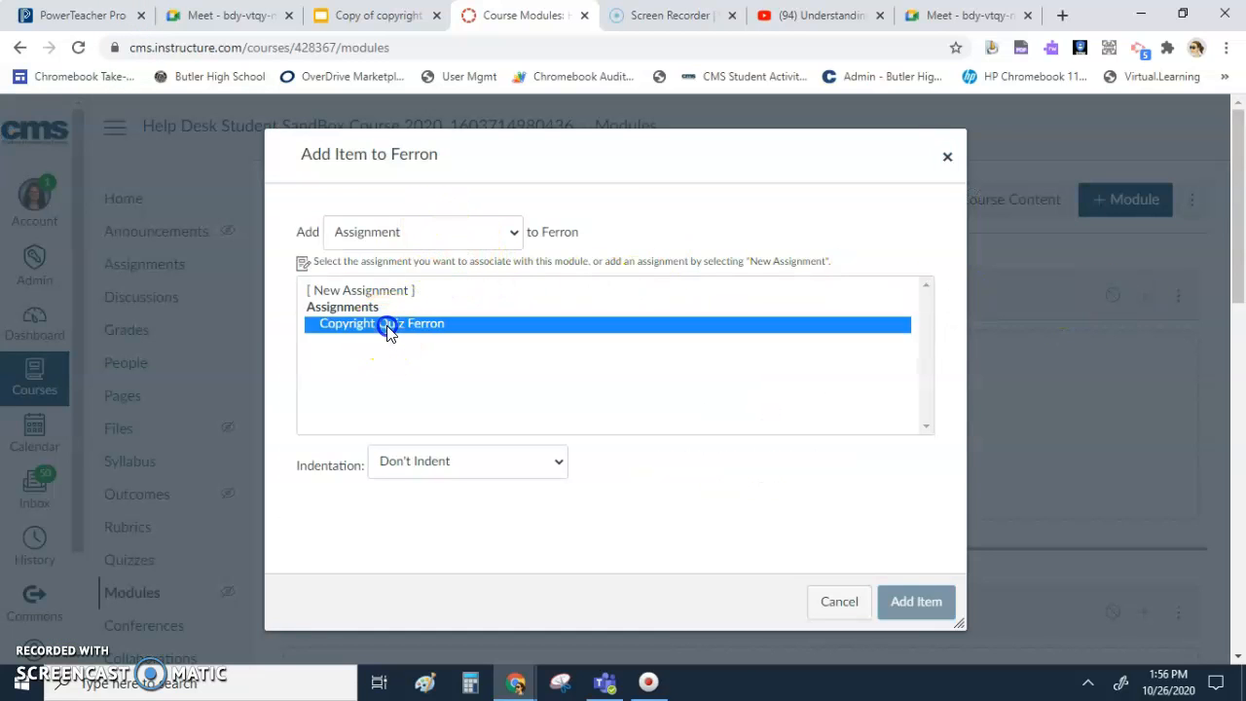
left_click(510, 231)
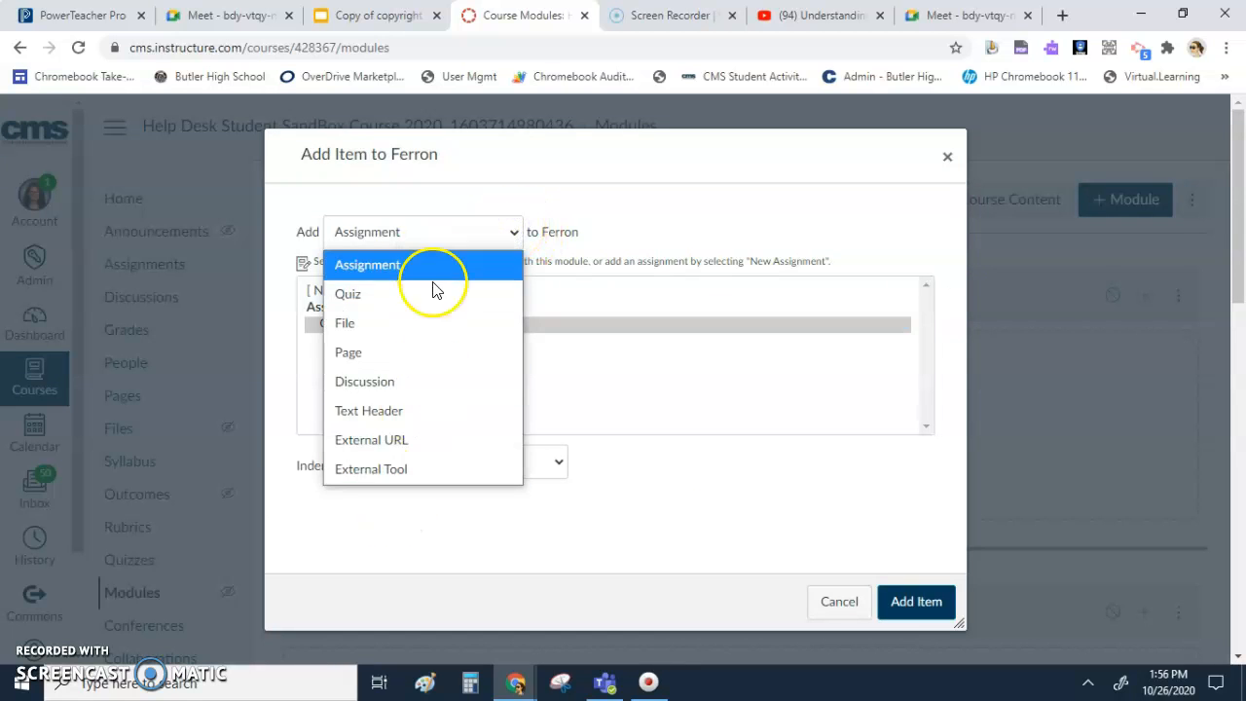
left_click(510, 202)
left_click(350, 325)
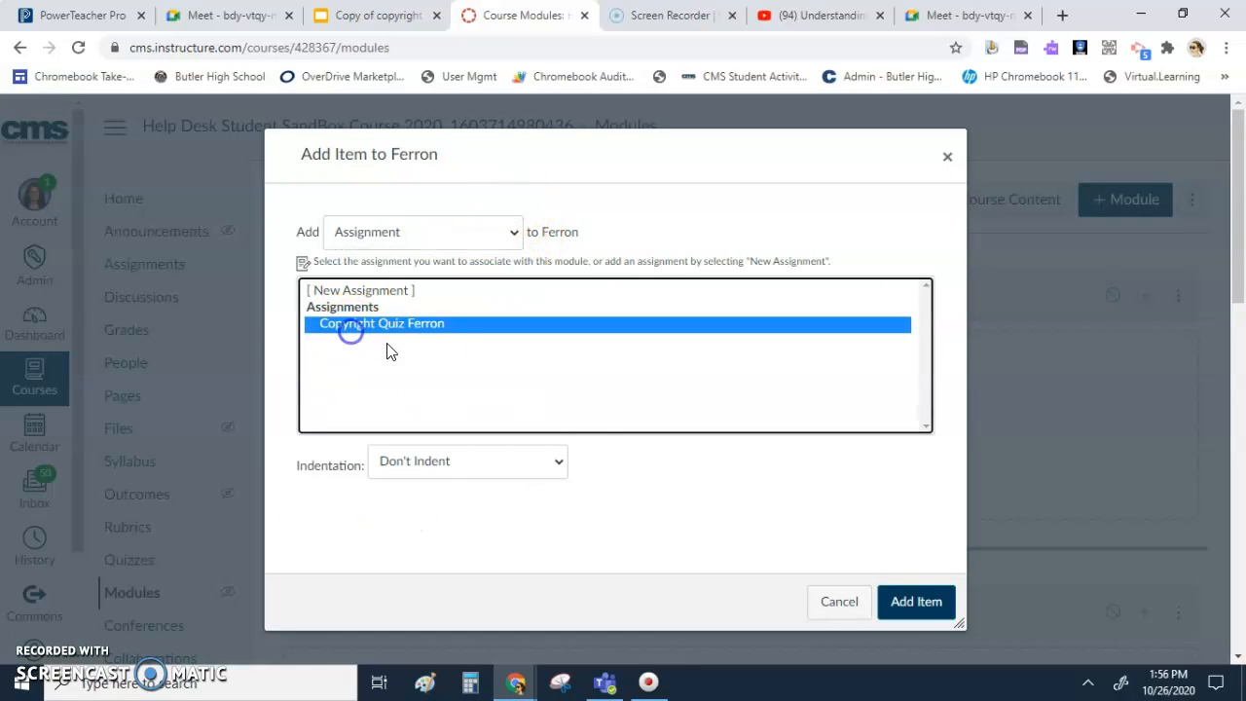
left_click(917, 604)
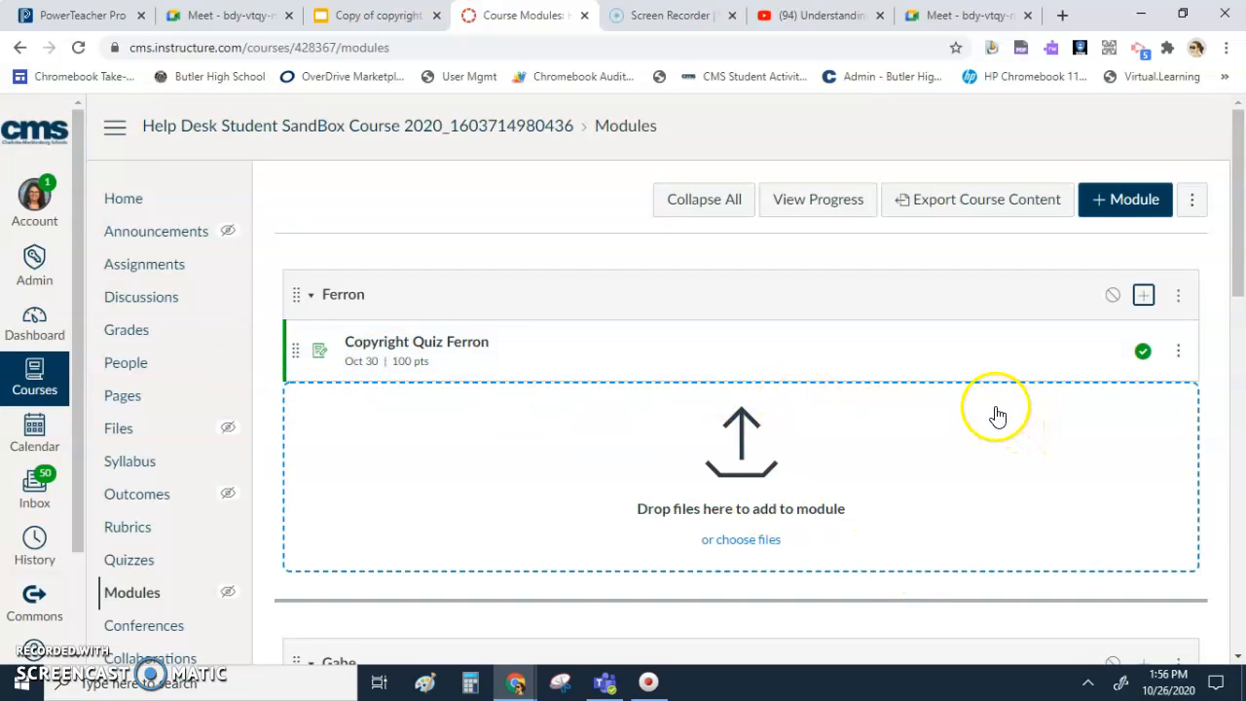
- Open the copyright quiz from the module and copy its page address
left_click(421, 346)
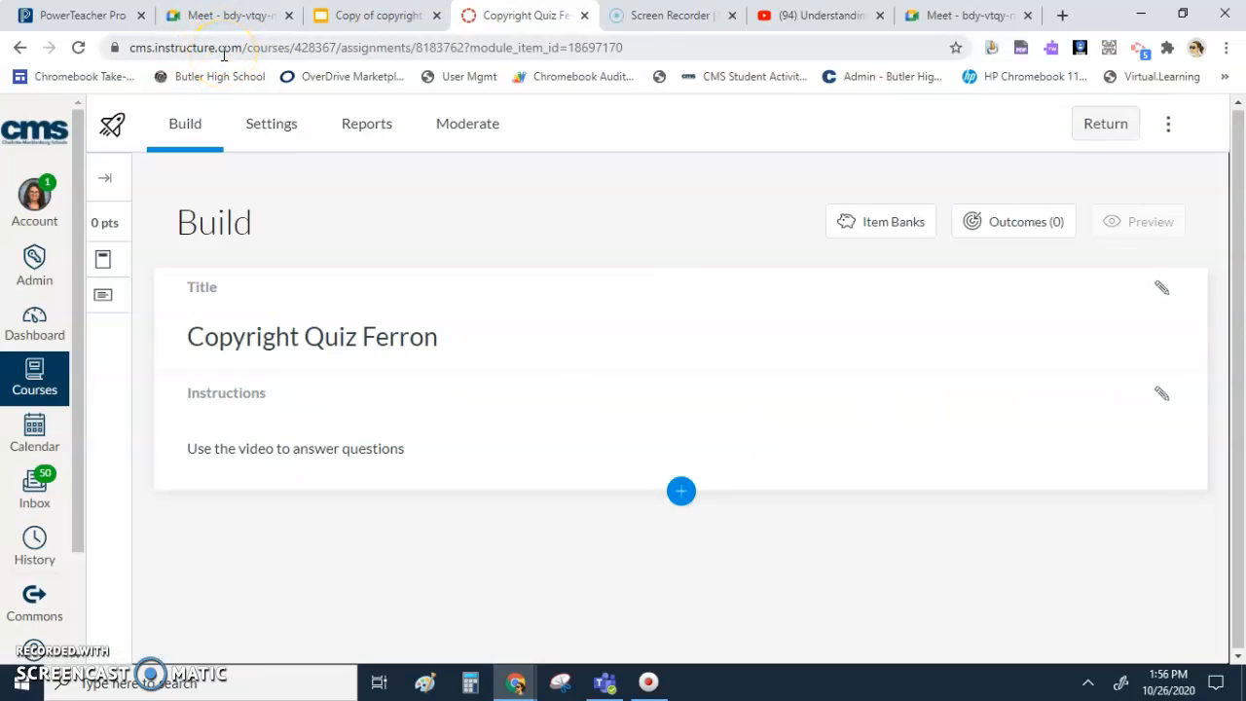
left_click(223, 55)
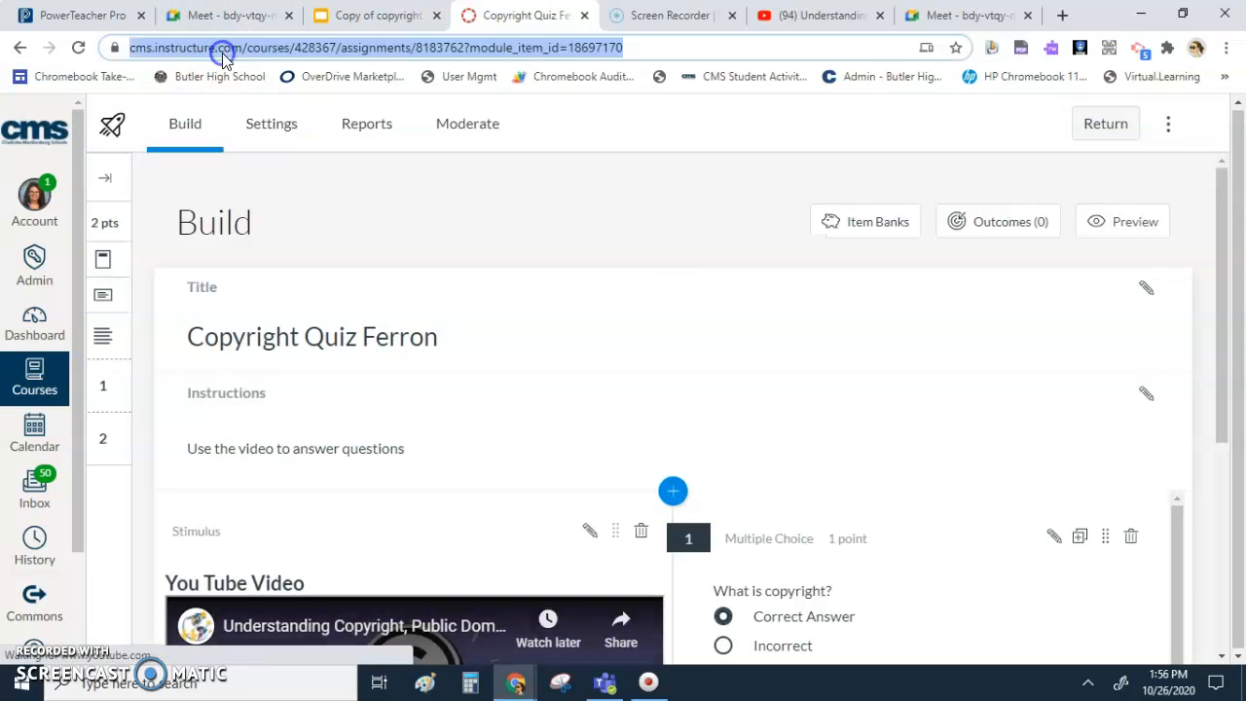
right_click(223, 56)
left_click(292, 182)
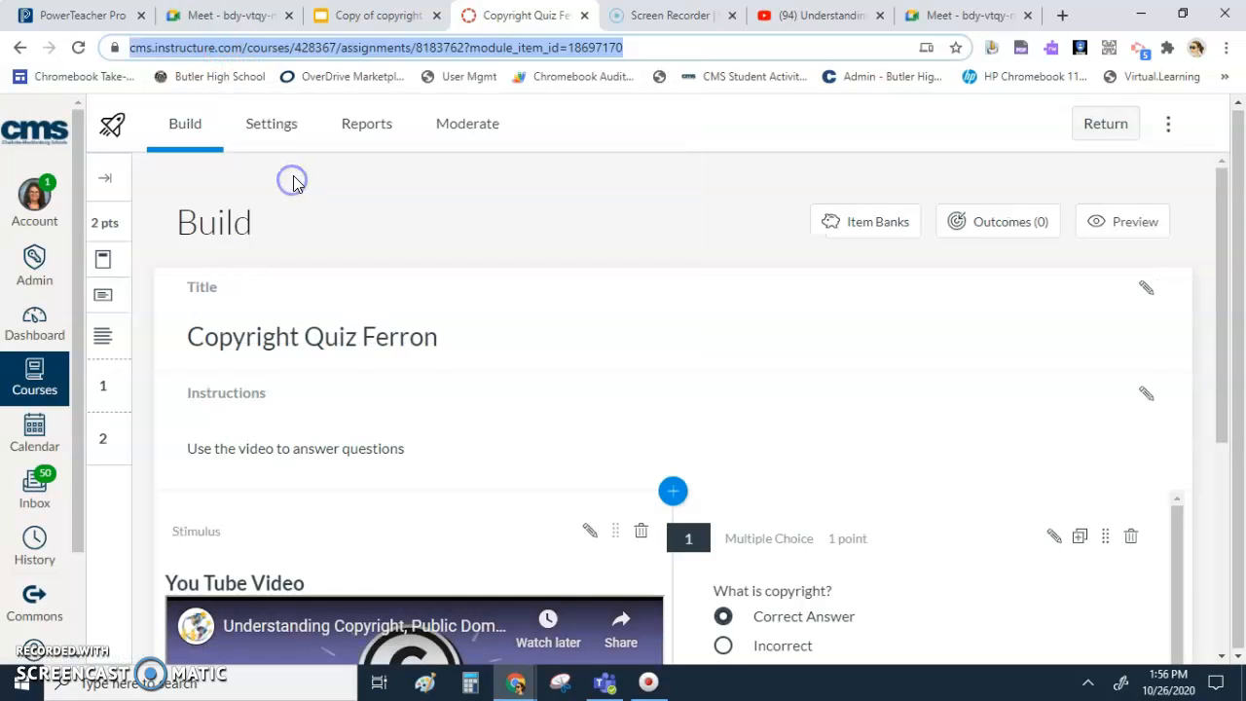